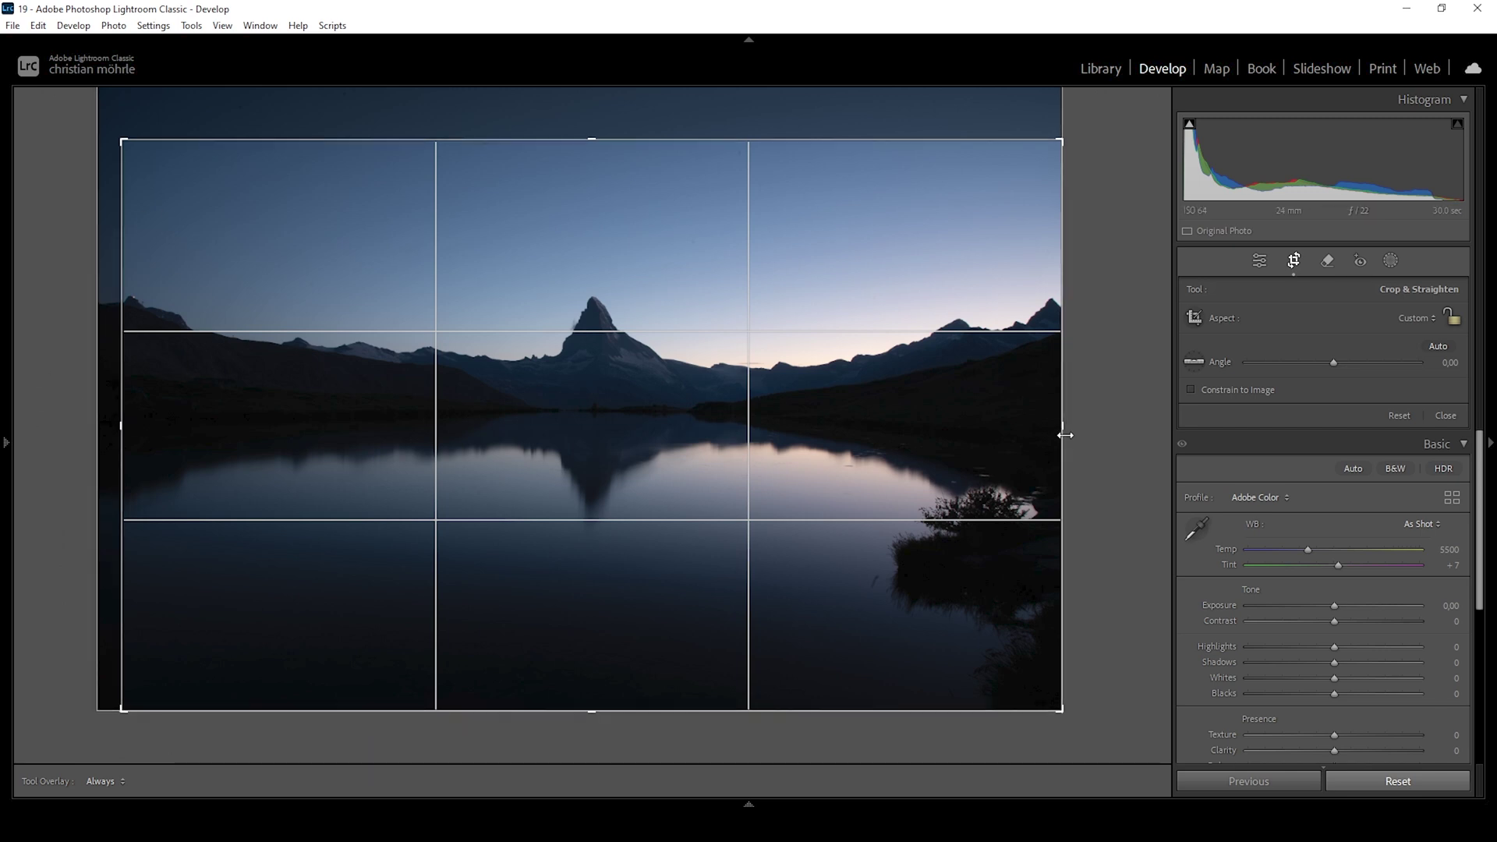
Pull the crop's right edge slightly inward, apply the crop, and set the photo's profile to Adobe Landscape
left_click_drag(1063, 429, 1055, 428)
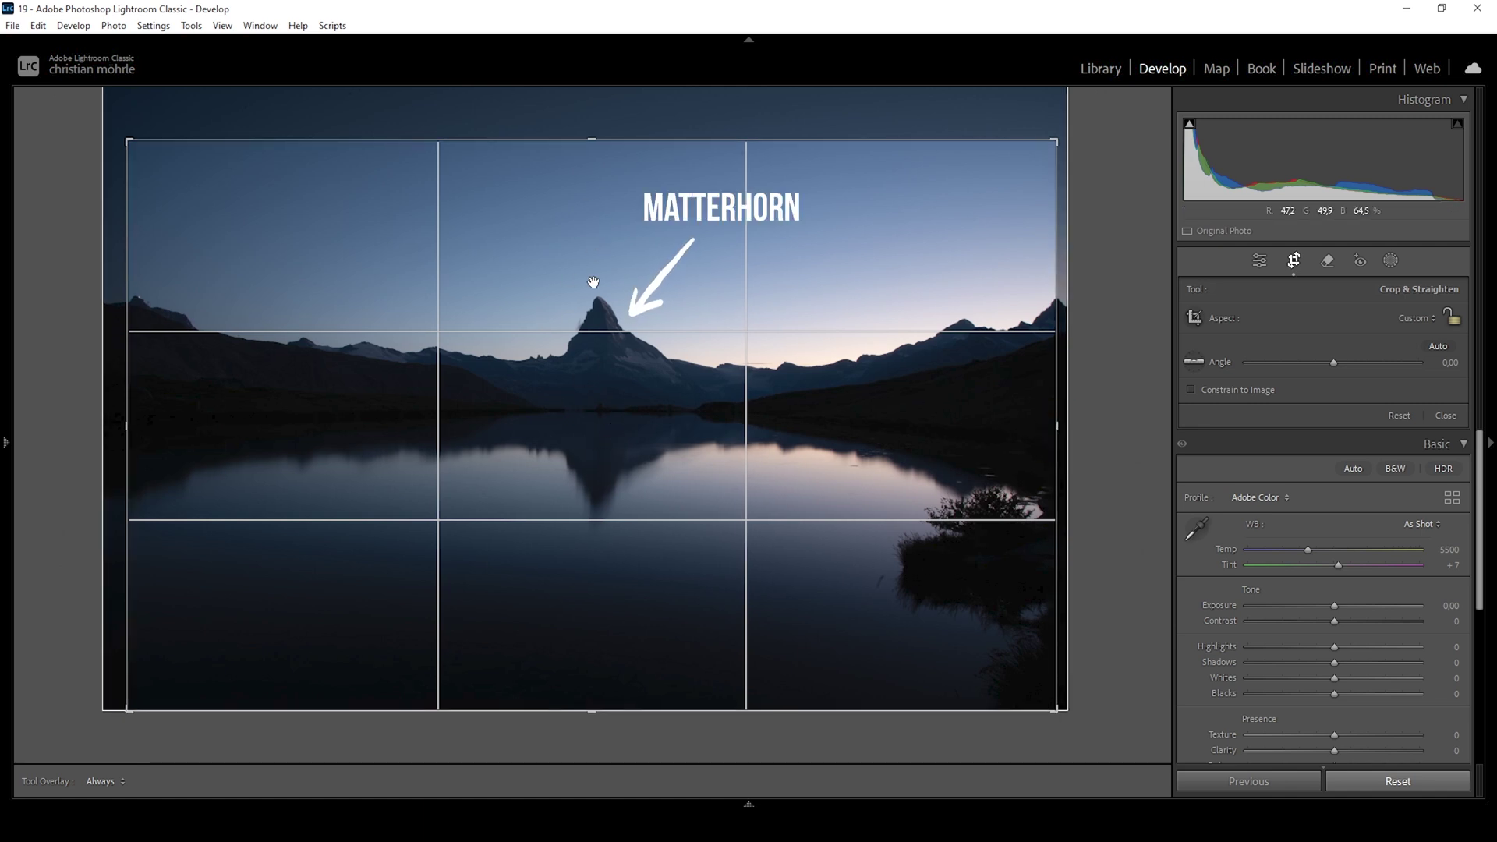
left_click(1260, 259)
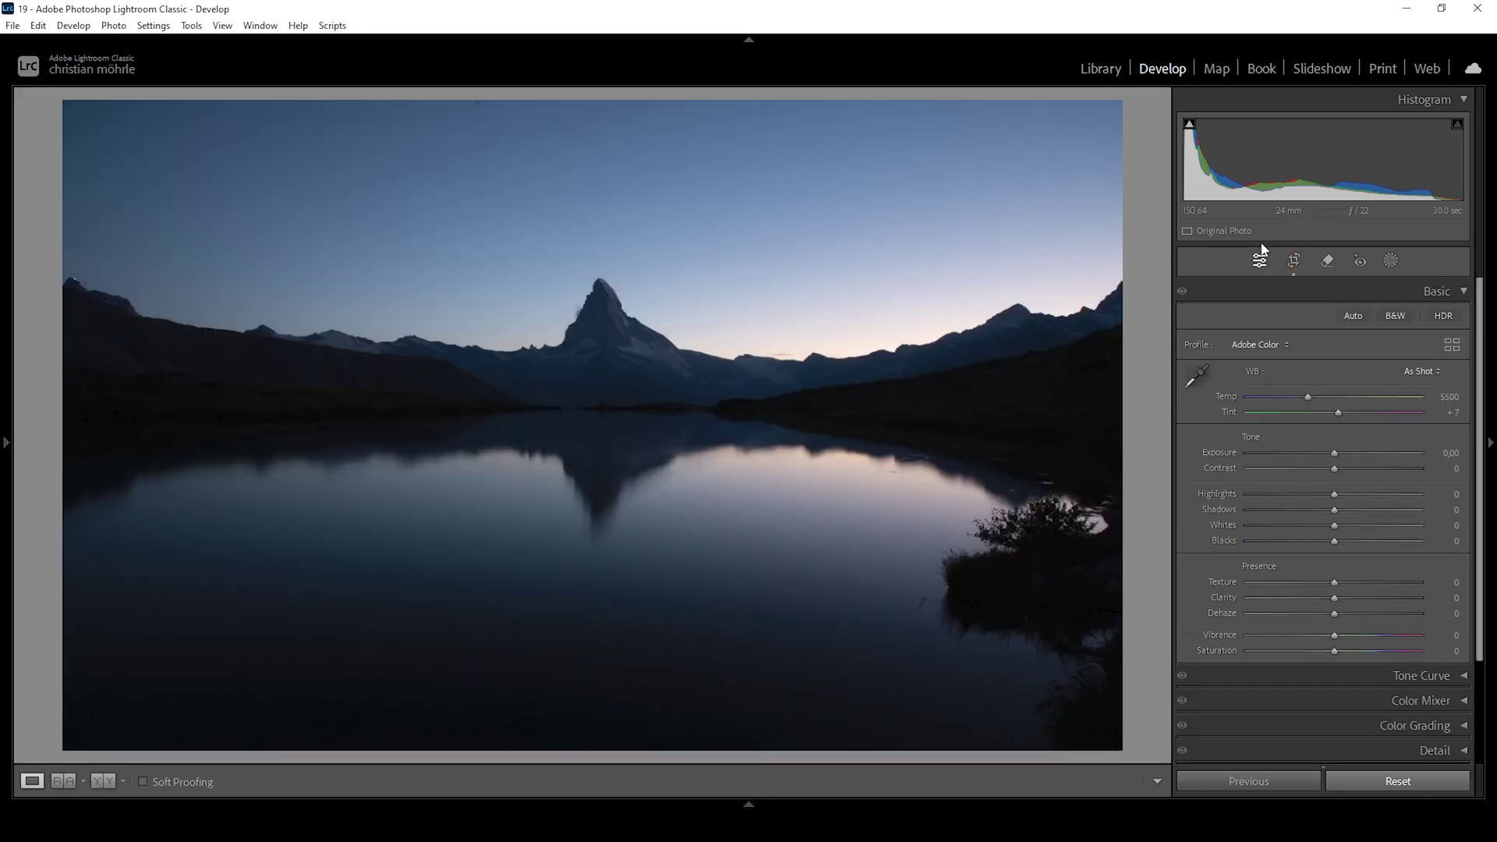
left_click(1280, 340)
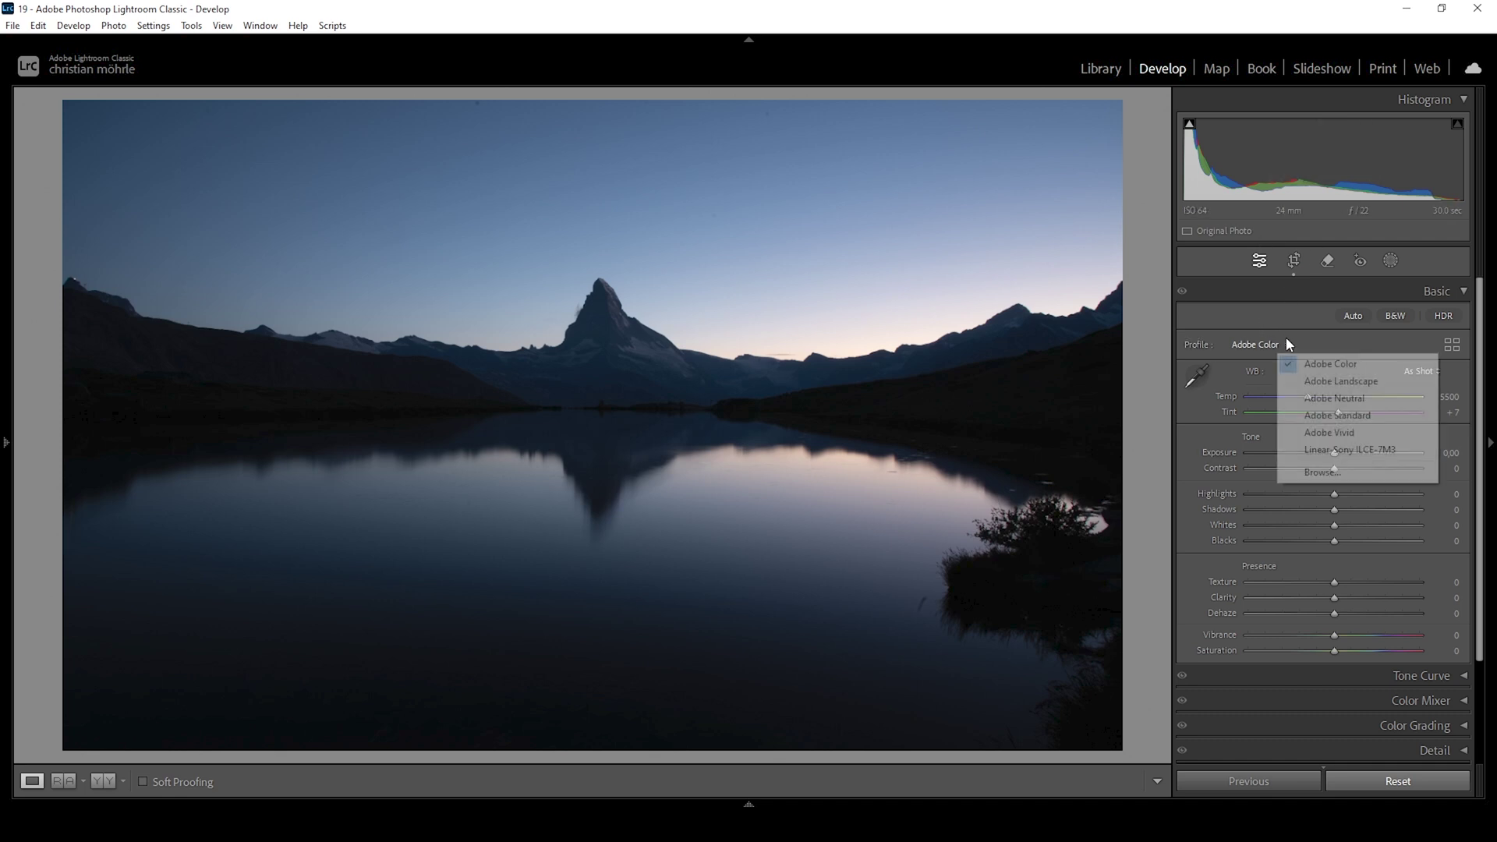
left_click(1338, 381)
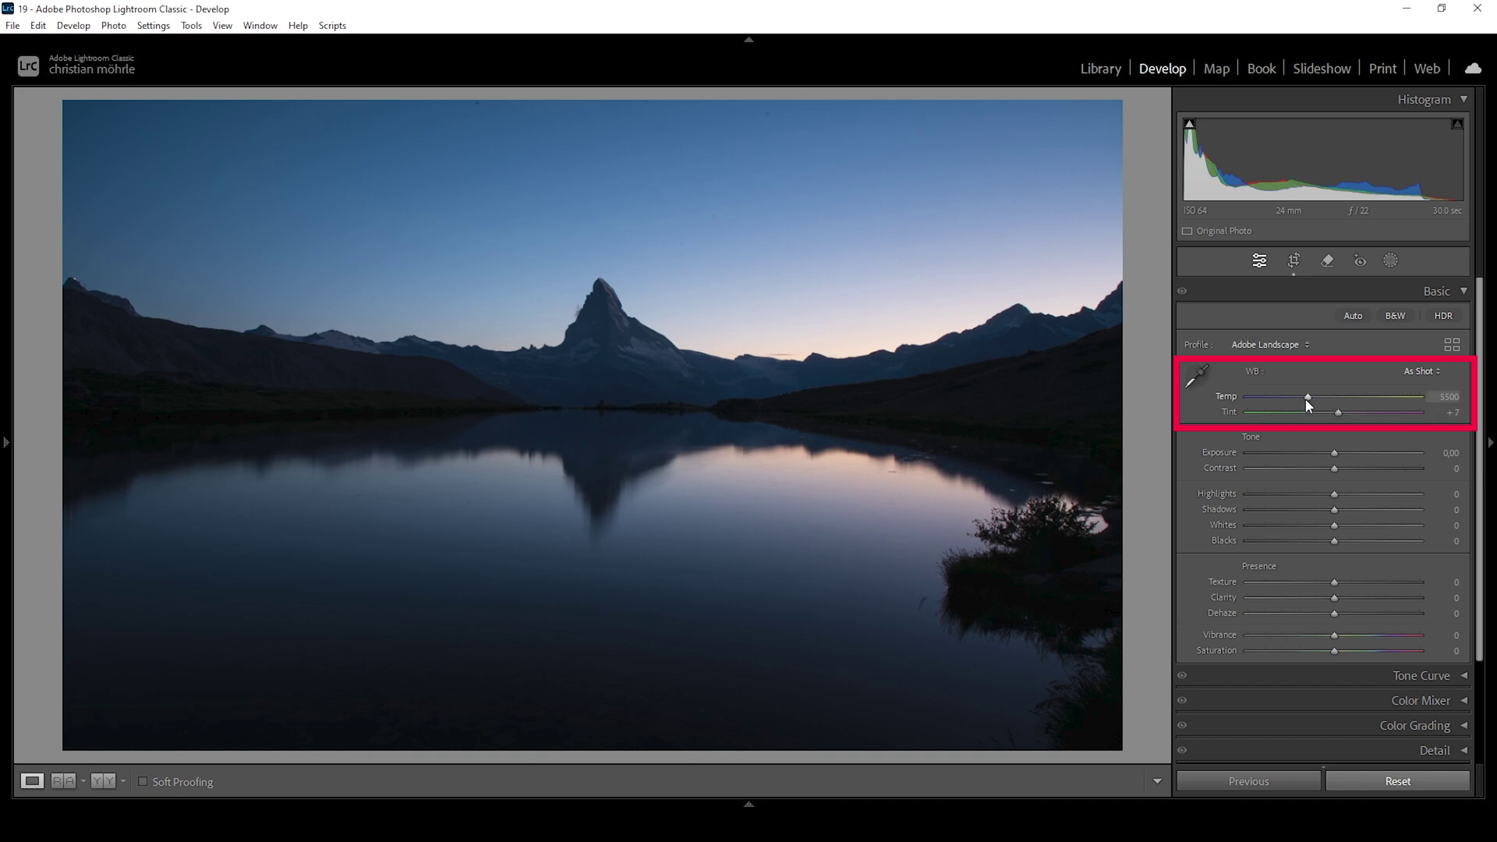
Warm the white balance by setting Temp to 10092 and Tint to +12
left_click(1306, 399)
left_click_drag(1308, 396, 1367, 409)
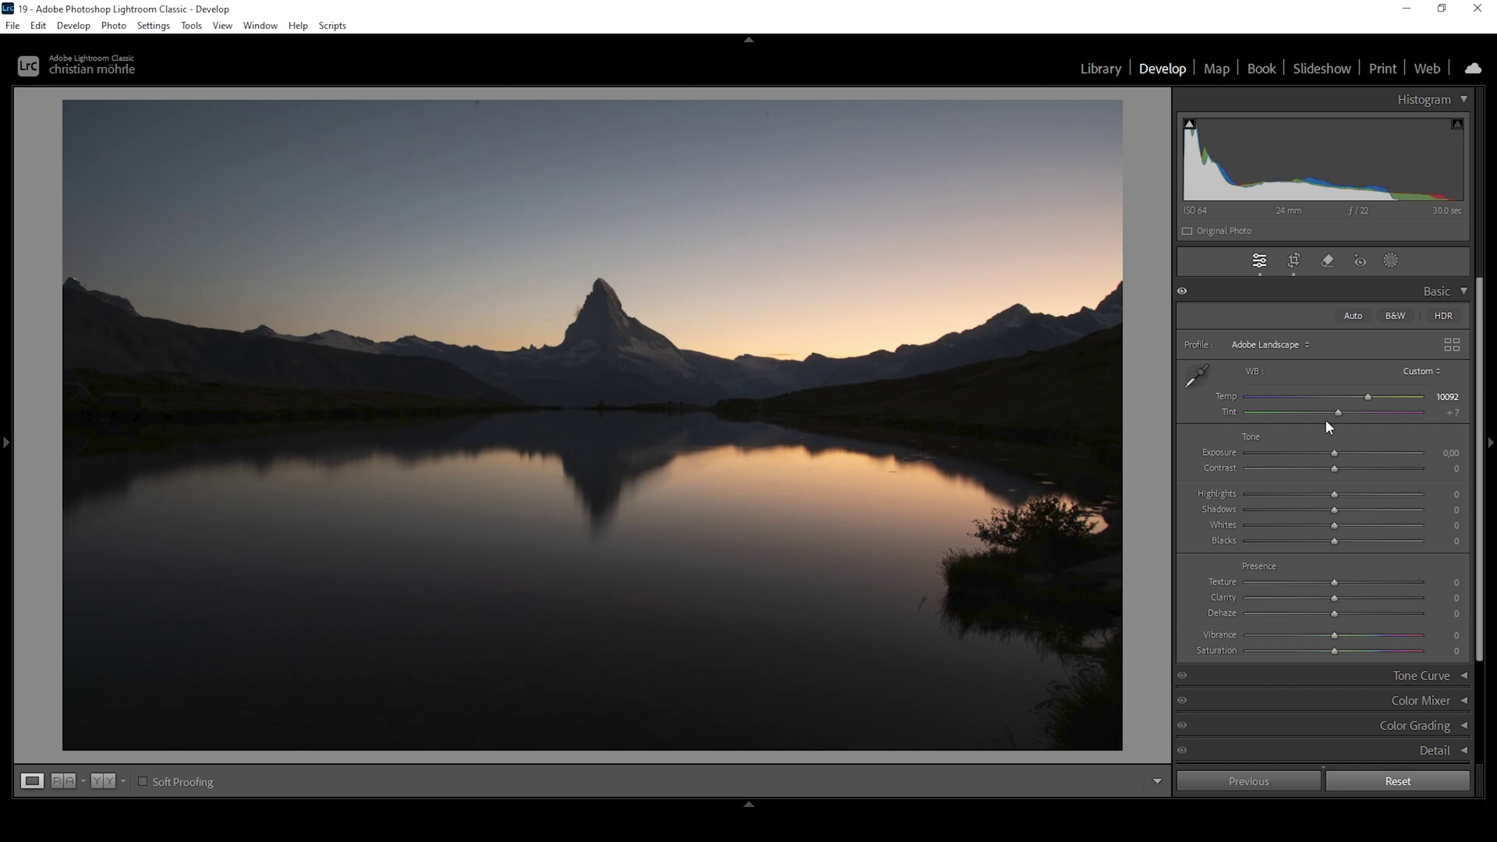
left_click_drag(1340, 418, 1342, 418)
left_click_drag(1344, 413, 1373, 416)
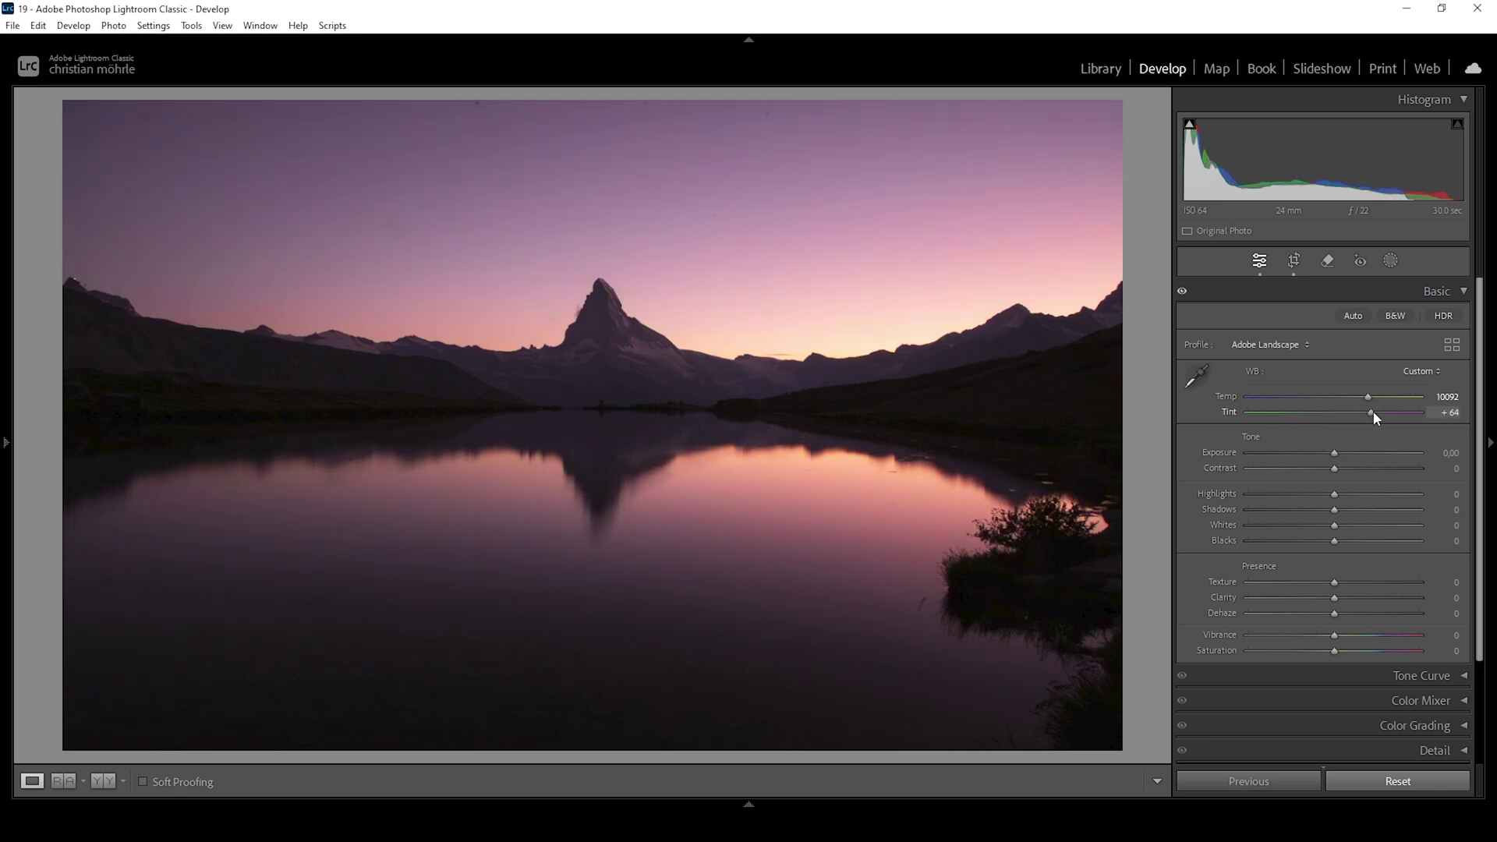
key("ctrl+z")
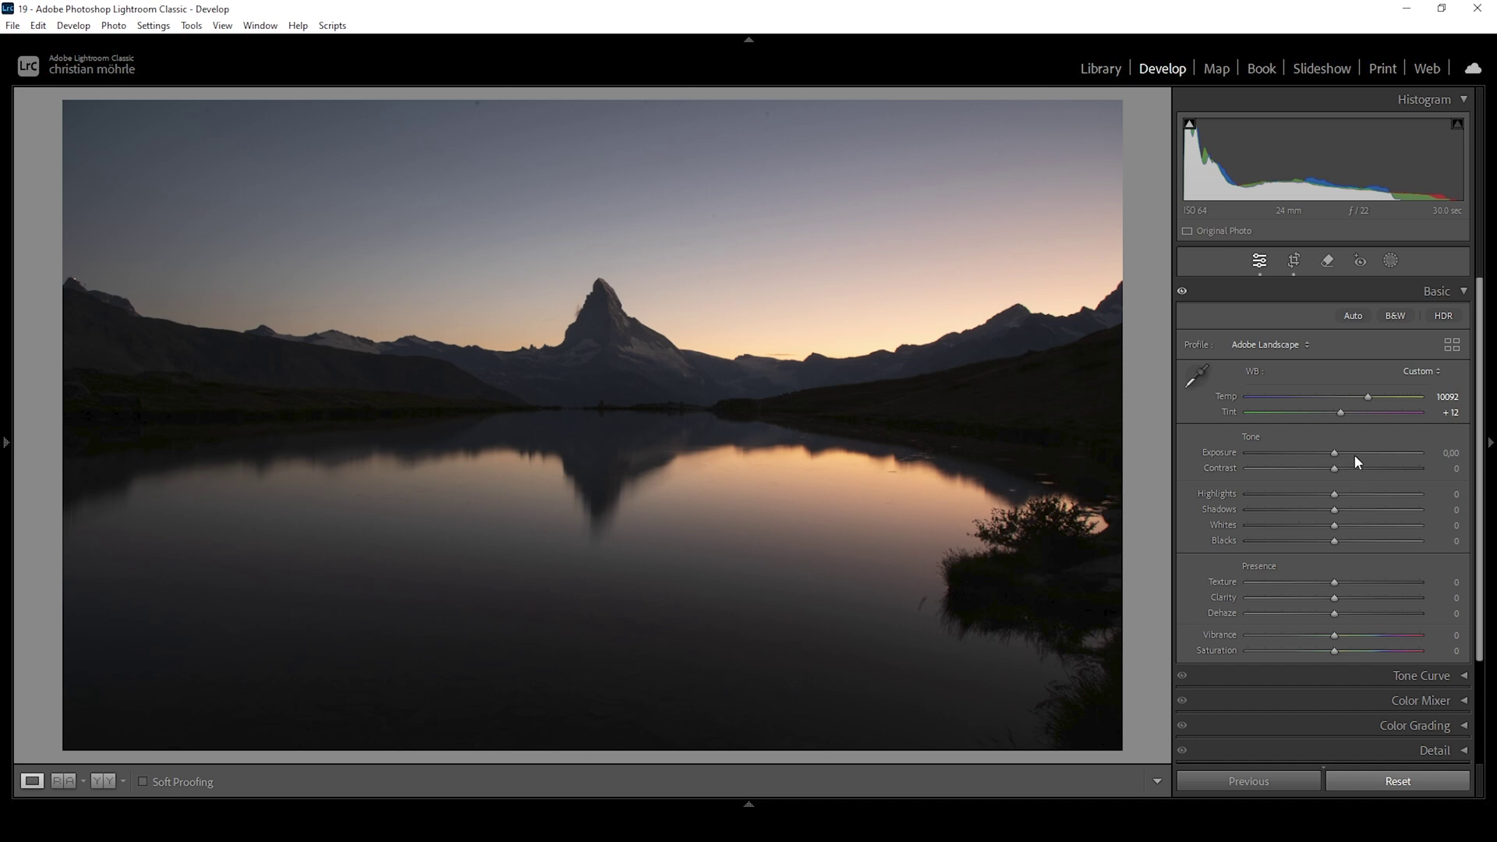
Brighten the photo by setting Exposure to +0.16 and Shadows to +37
left_click_drag(1335, 451, 1340, 451)
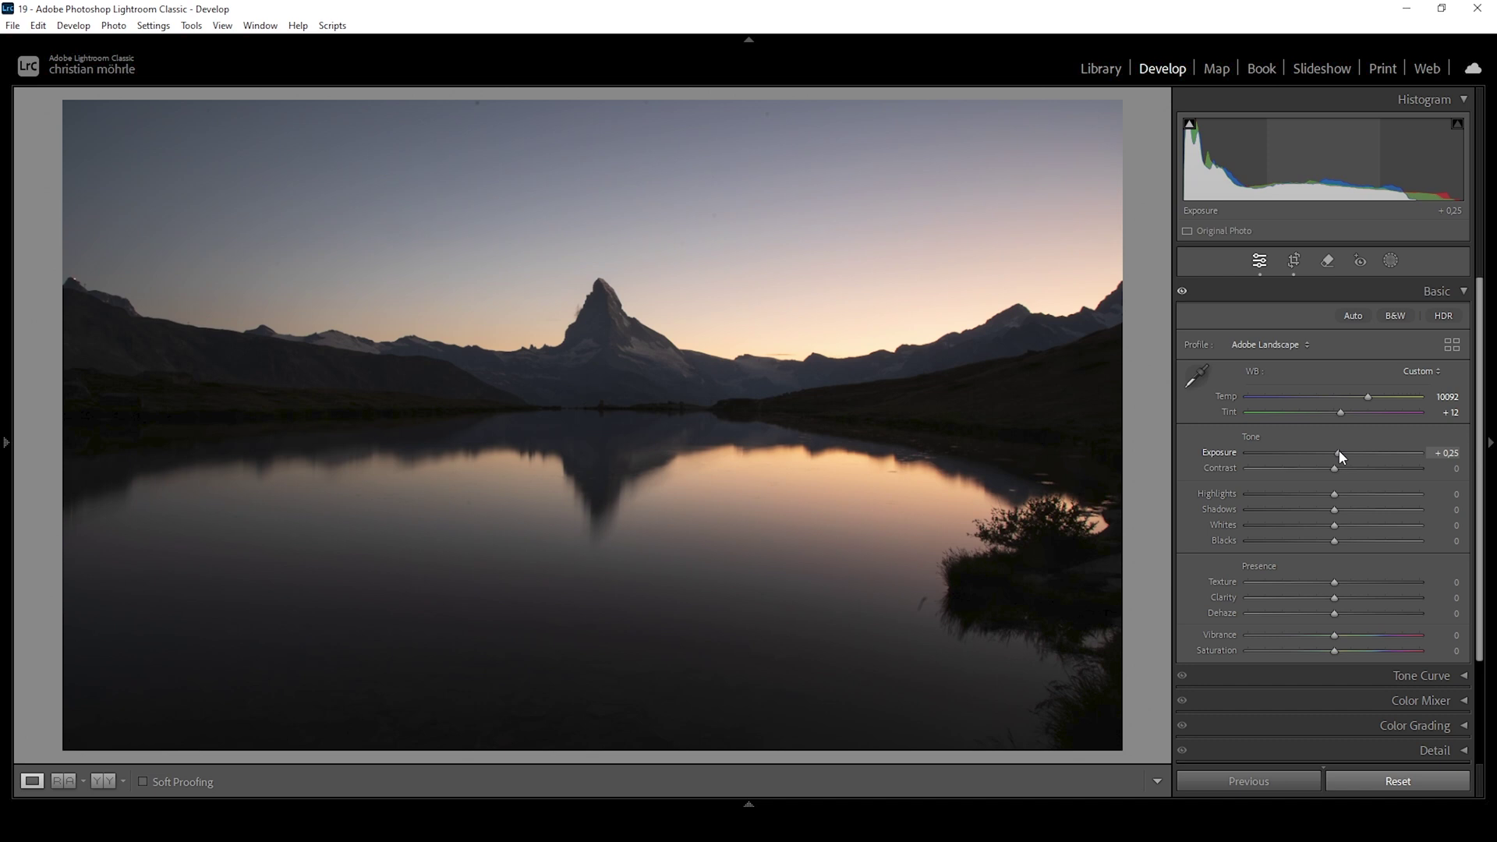
left_click_drag(1338, 452, 1336, 452)
left_click_drag(1334, 510, 1369, 513)
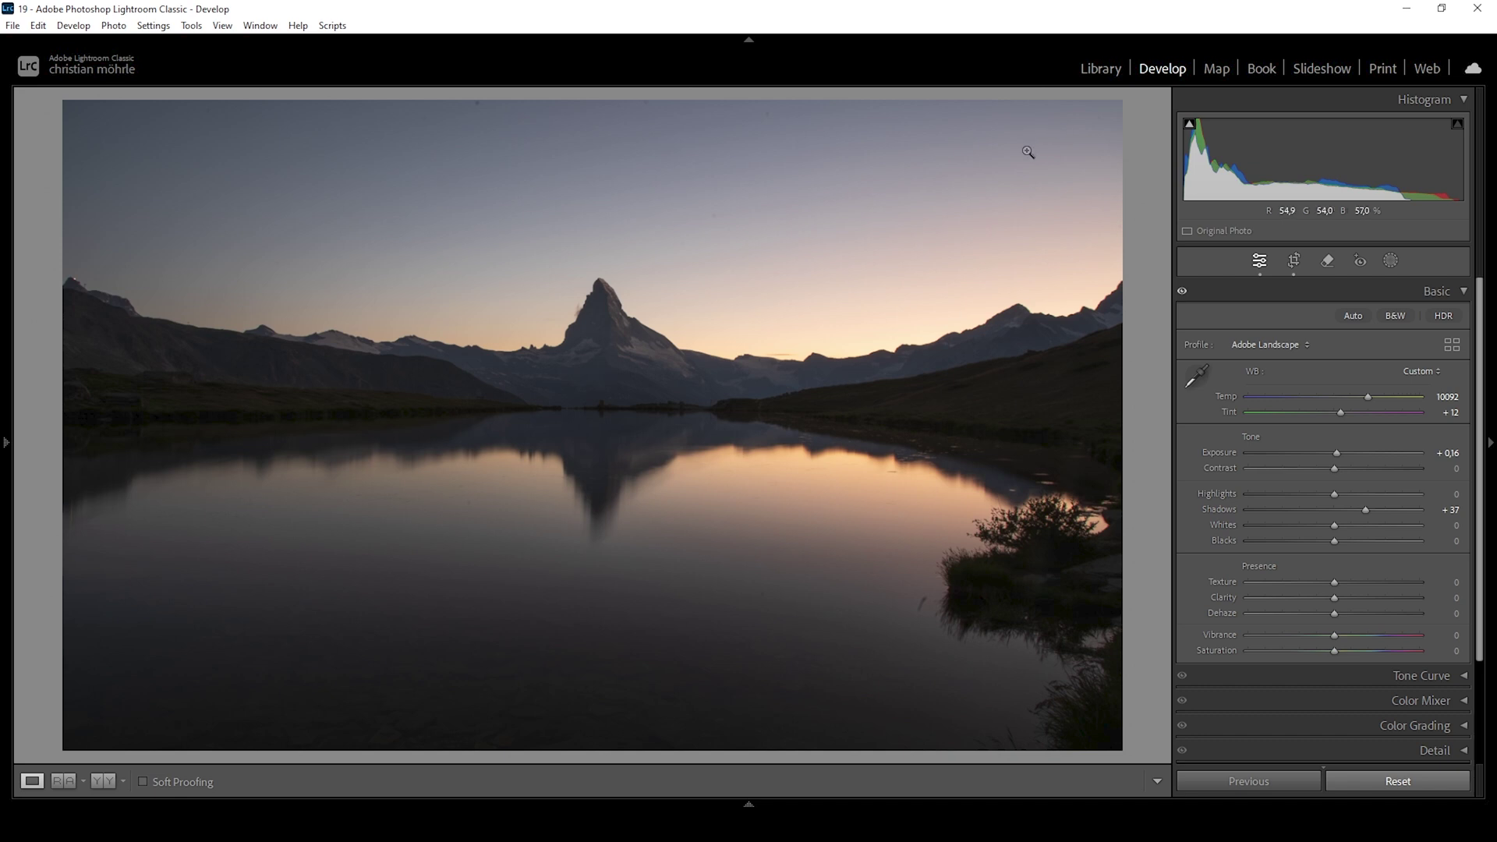
Check the shadow clipping, raise Blacks to +29, and lower Highlights to -10
left_click(1189, 127)
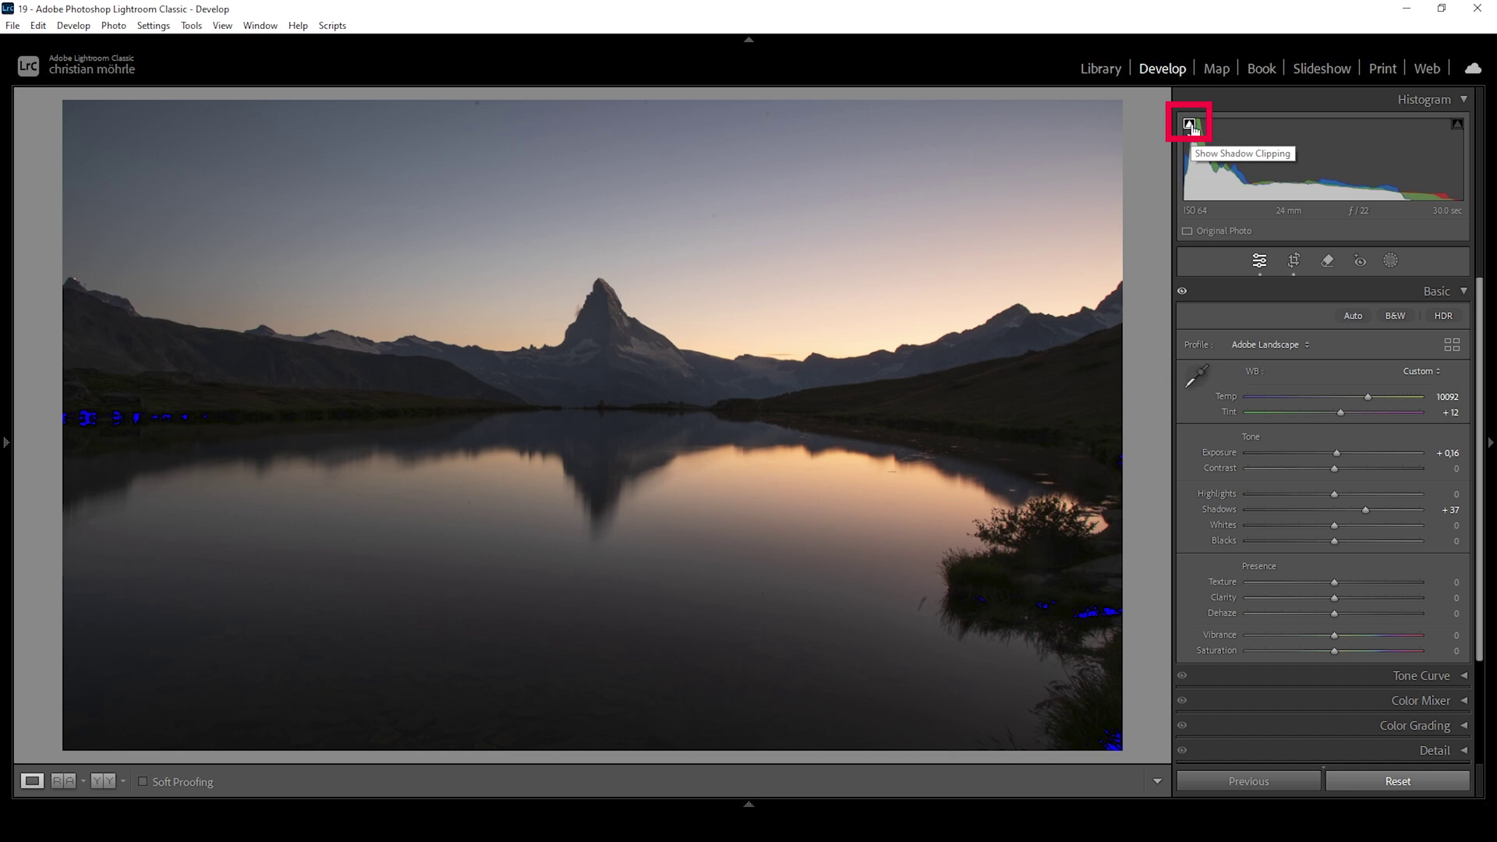
left_click(1189, 126)
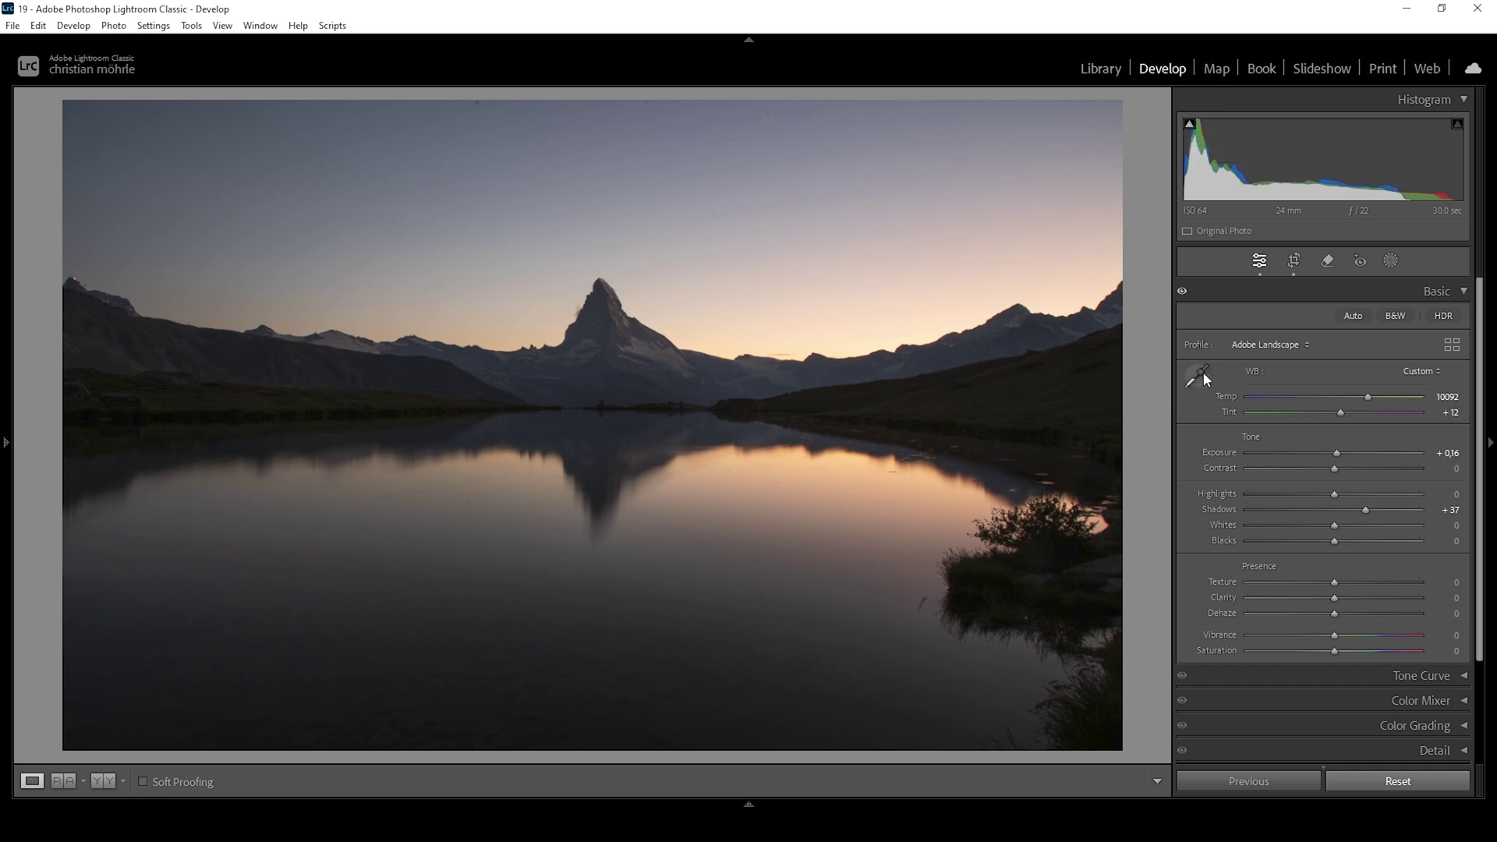
left_click_drag(1336, 539, 1358, 538)
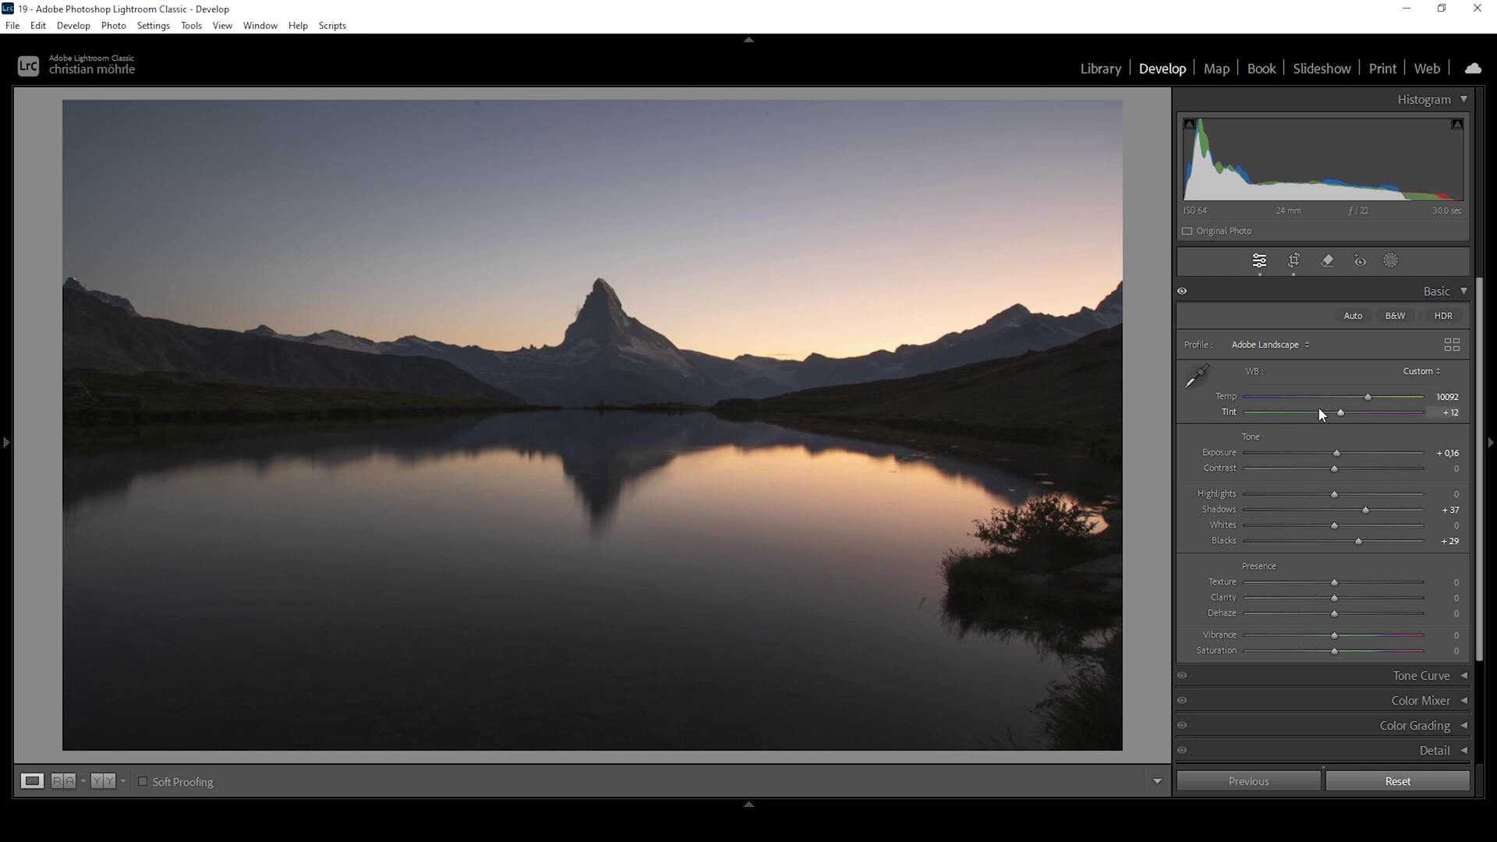
left_click_drag(1331, 493, 1321, 491)
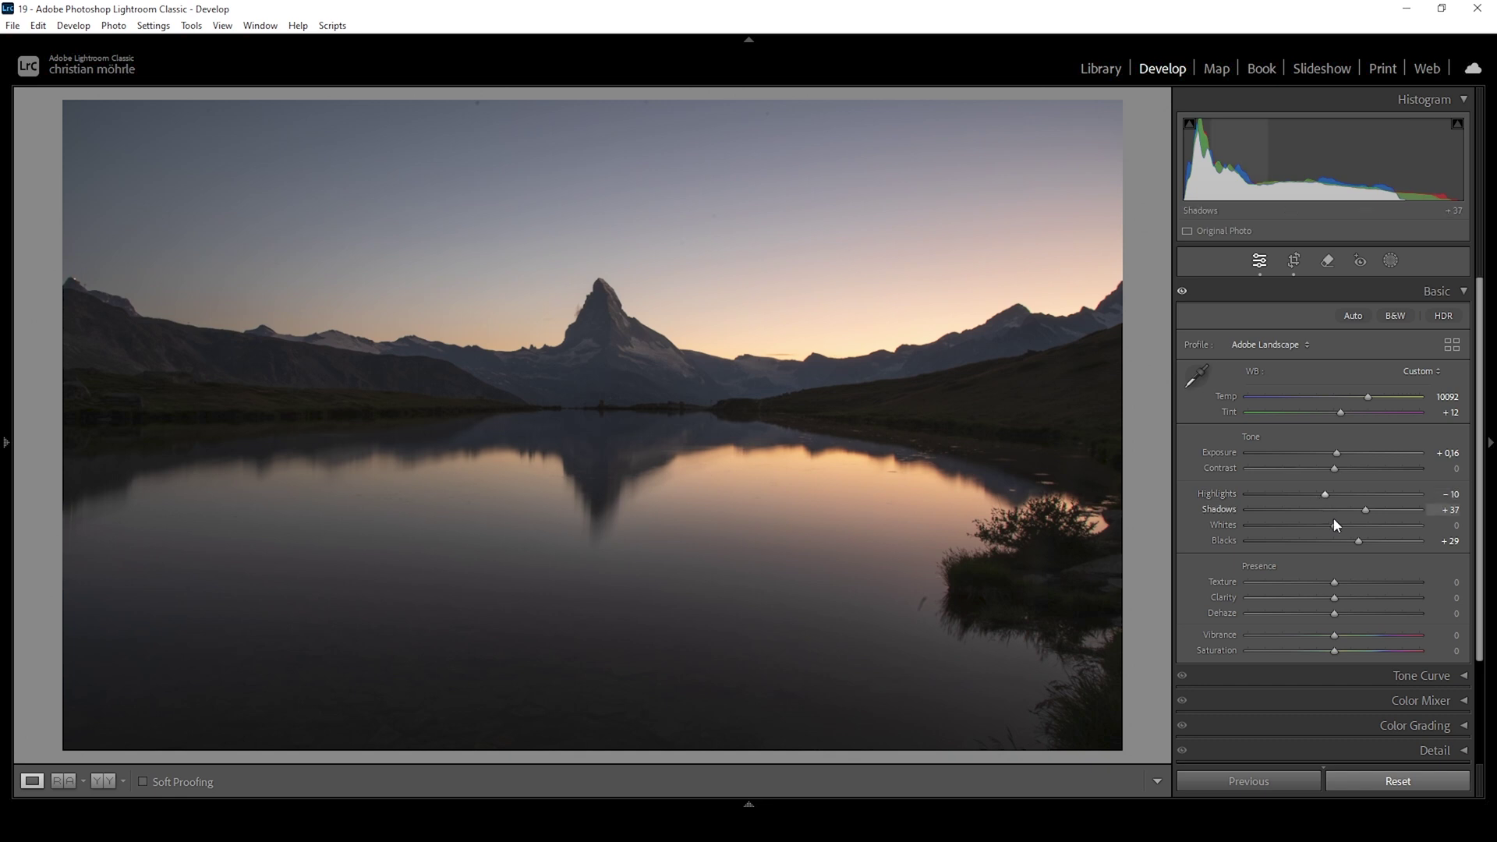
Set Texture to +7, Clarity to +4 and Dehaze to -6 for the whole photo
left_click_drag(1336, 583, 1339, 583)
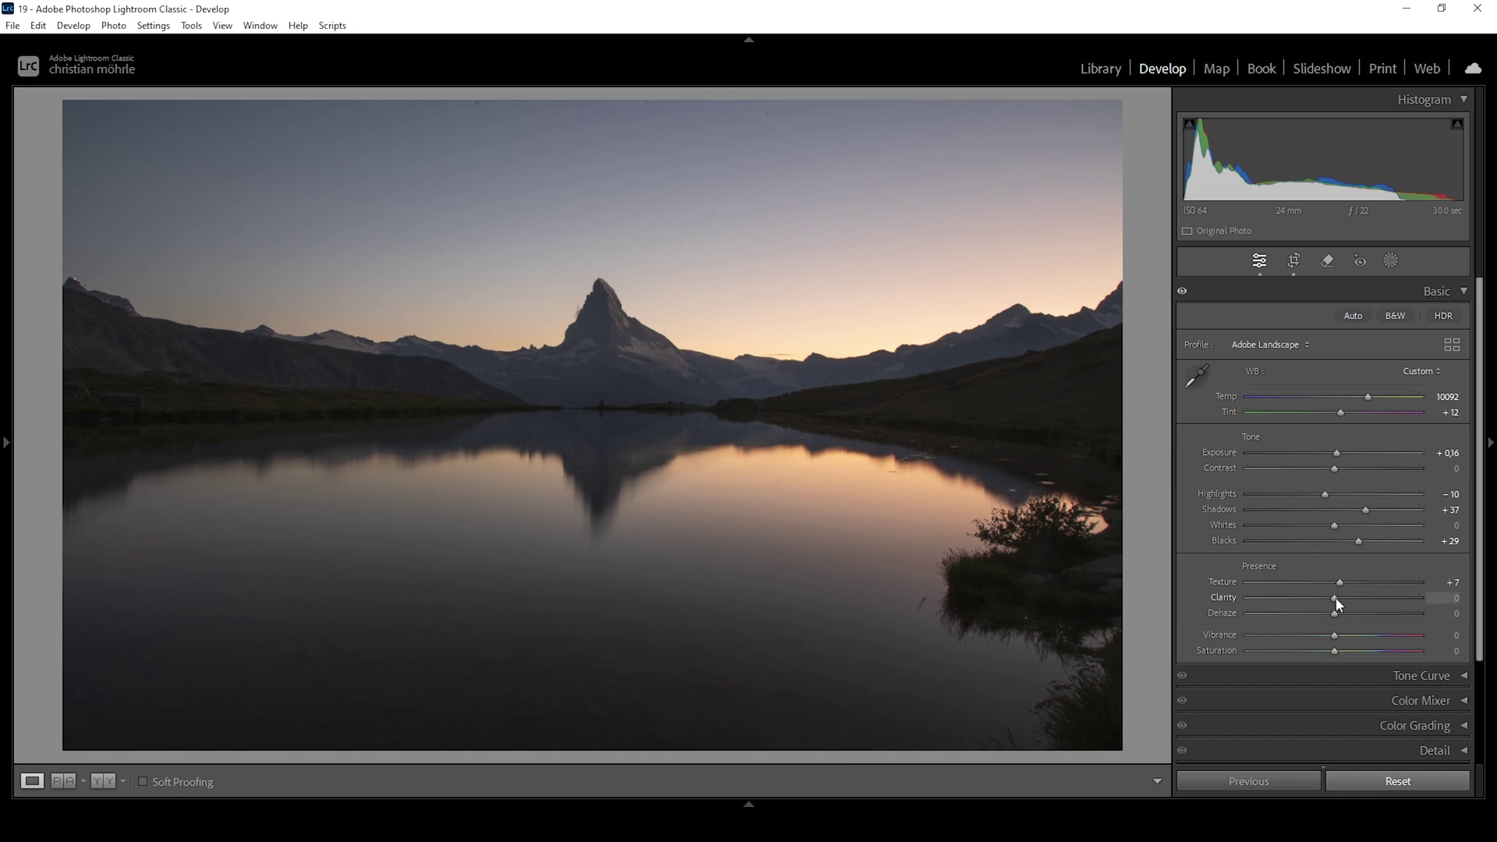
left_click_drag(1336, 598, 1339, 598)
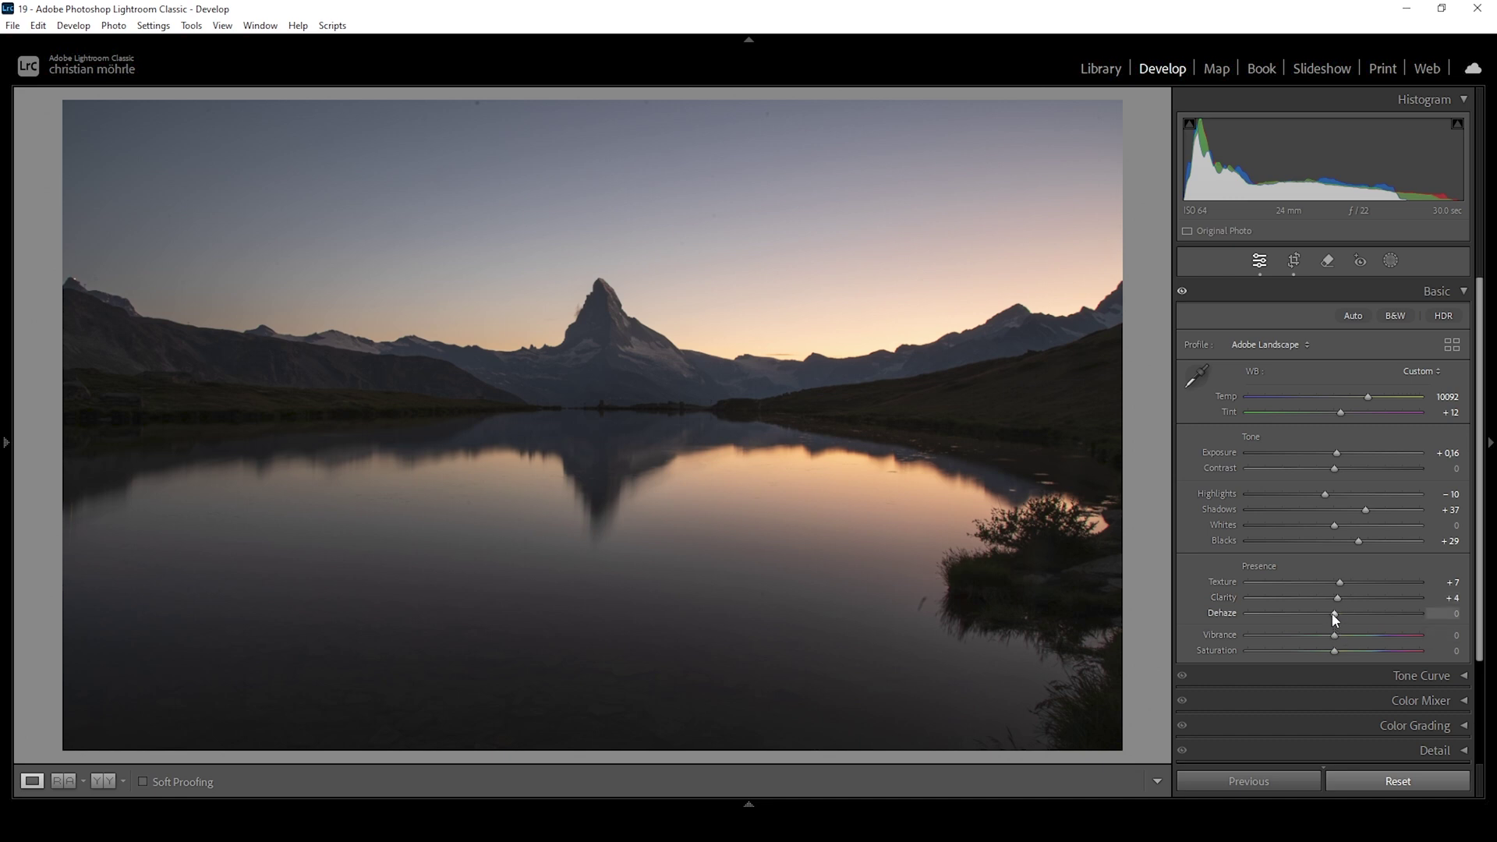
left_click_drag(1331, 612, 1326, 611)
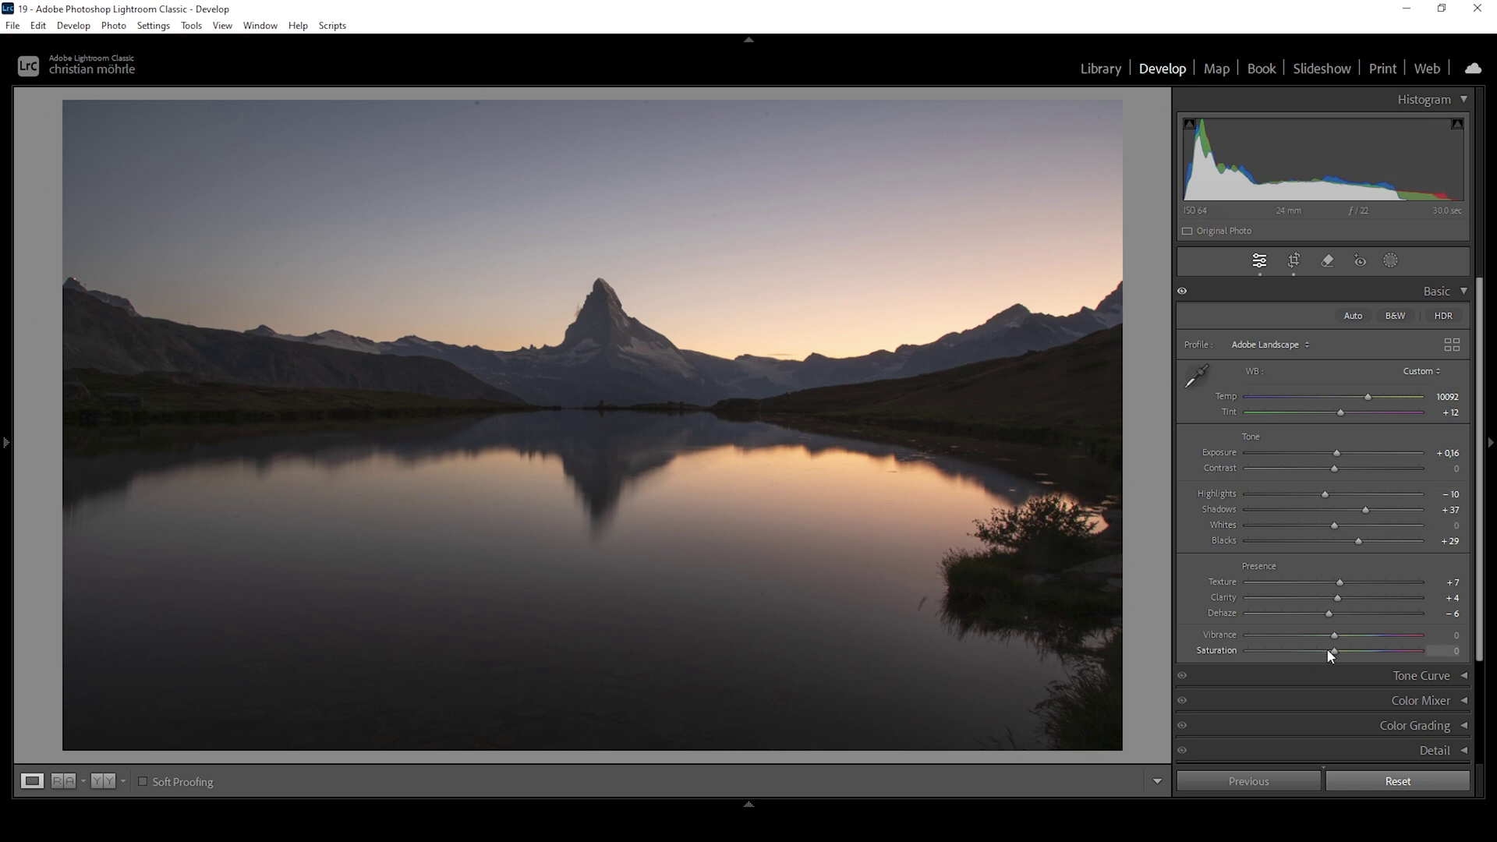
Set Vibrance to +21 and Saturation to +6, and compare the photo side by side before and after editing
left_click_drag(1341, 634, 1355, 634)
left_click(104, 782)
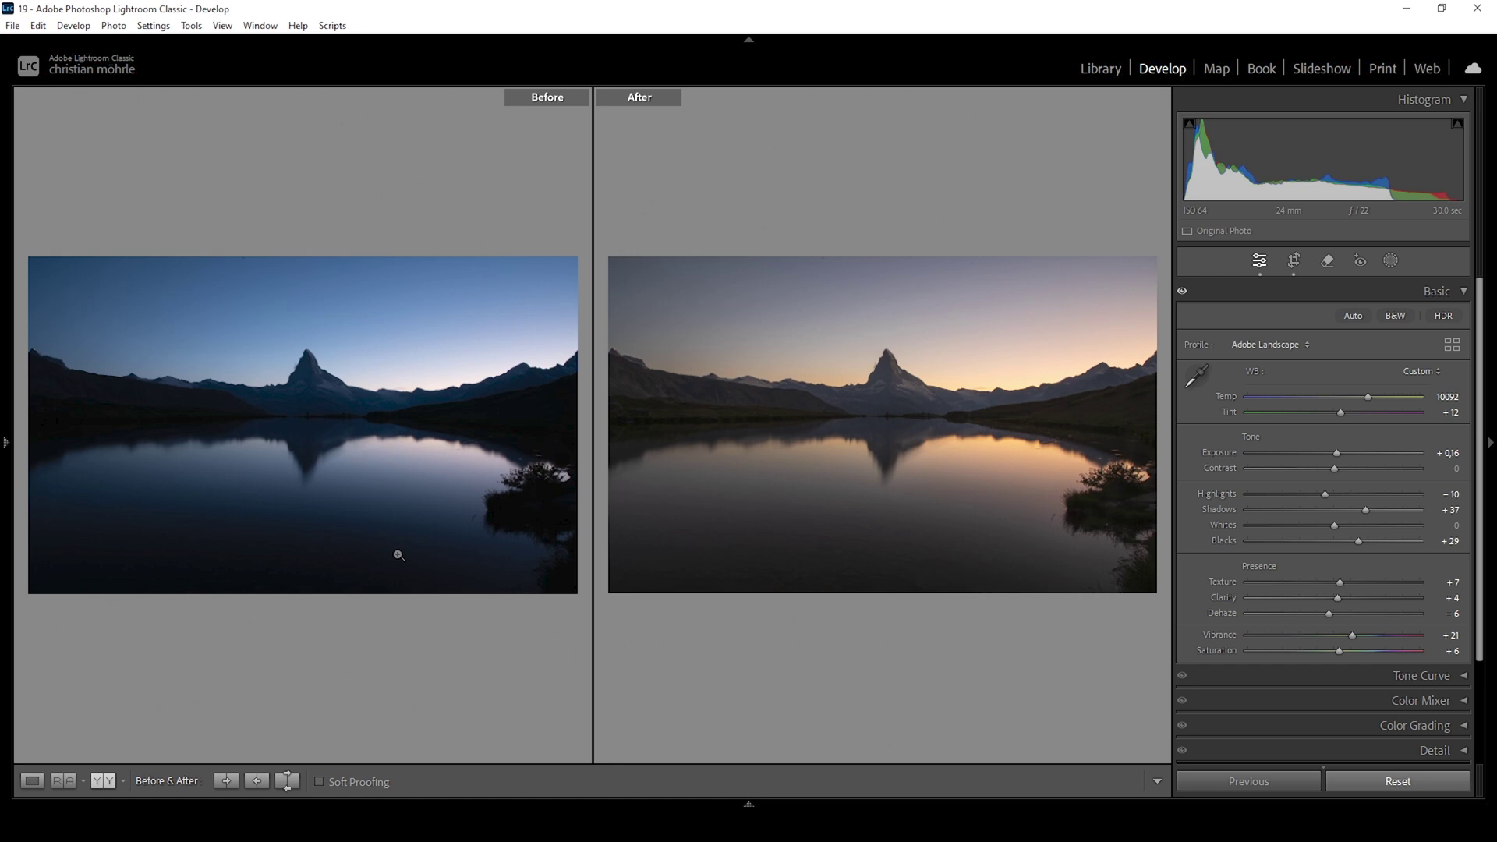
left_click(32, 781)
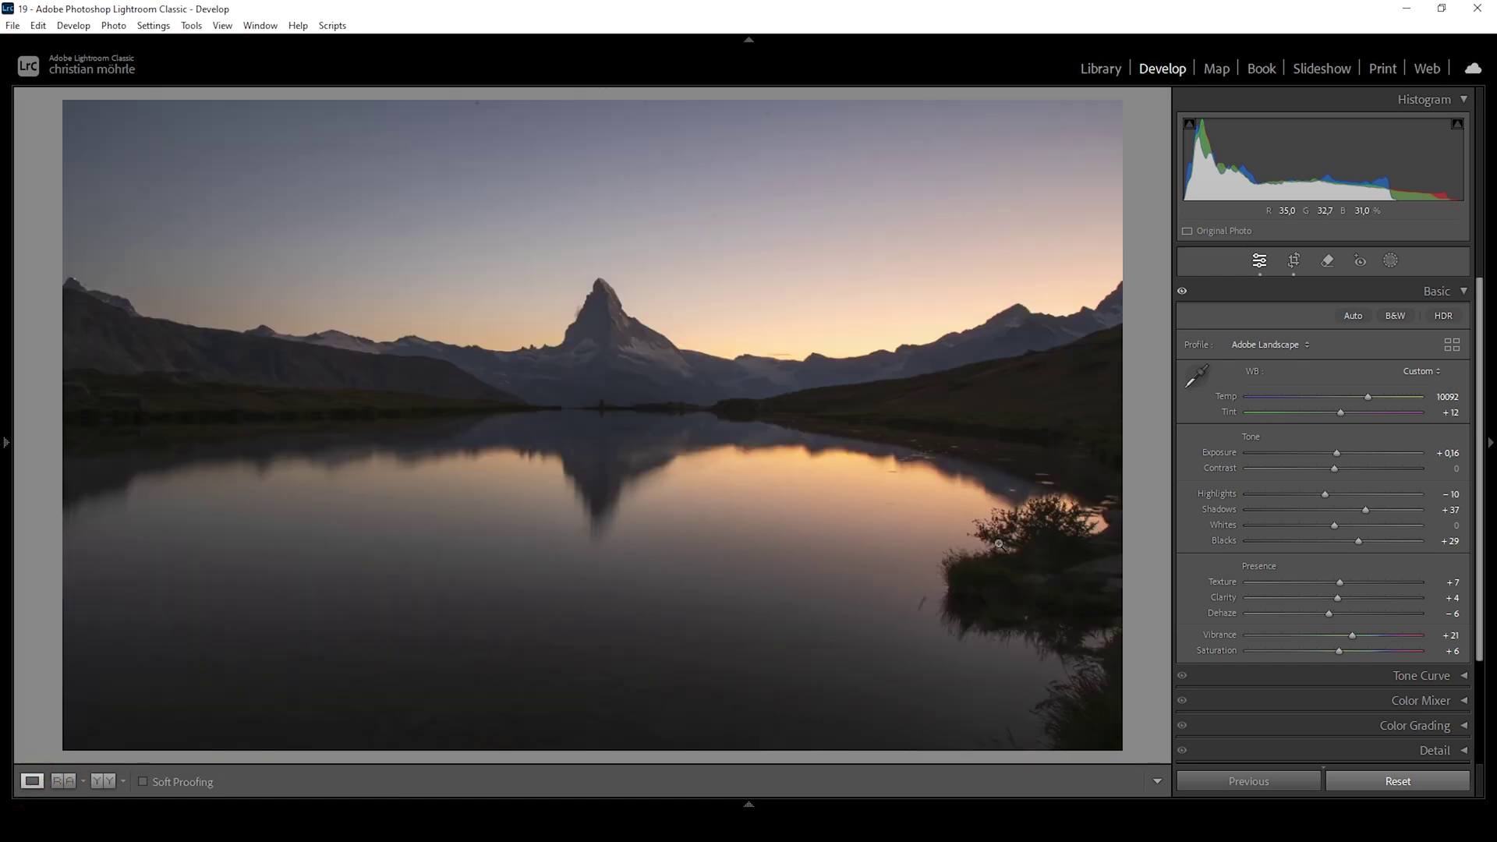
Create a sky mask and subtract a slightly tilted linear gradient so that only the sky near the horizon remains selected
left_click(1388, 263)
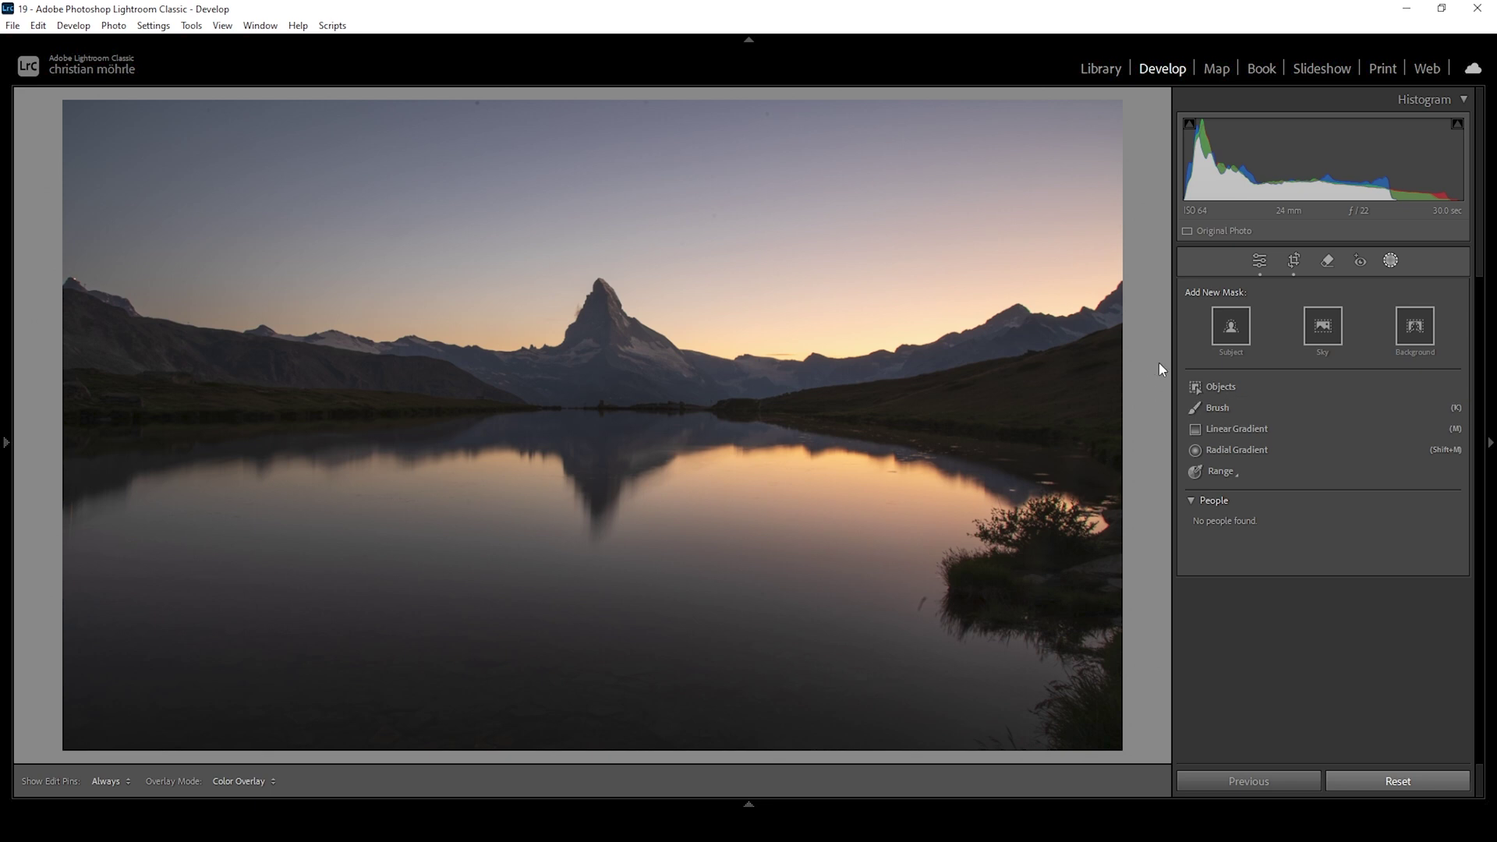
left_click(1325, 326)
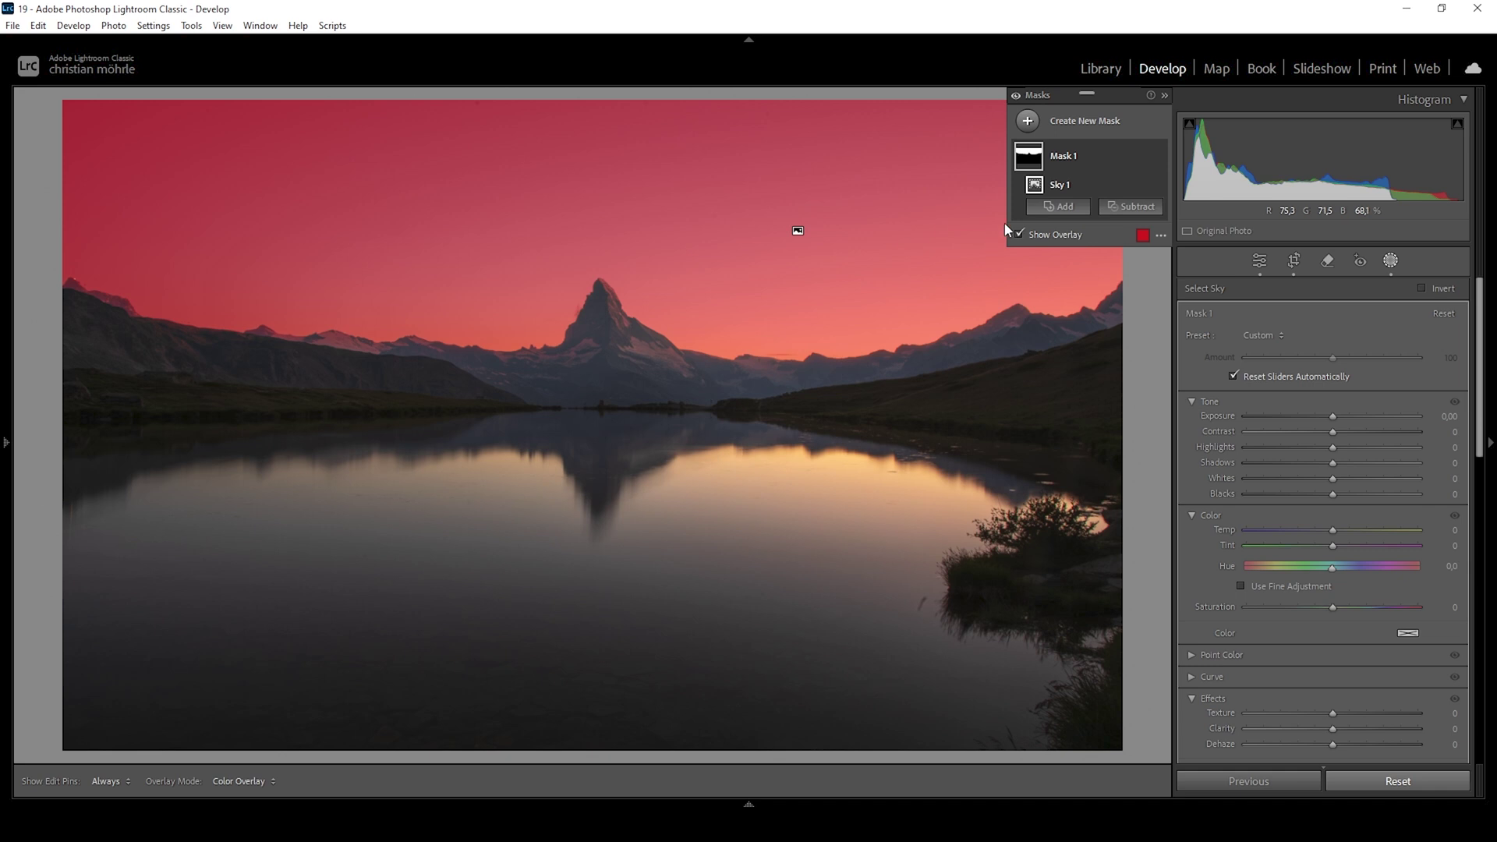
left_click(1135, 207)
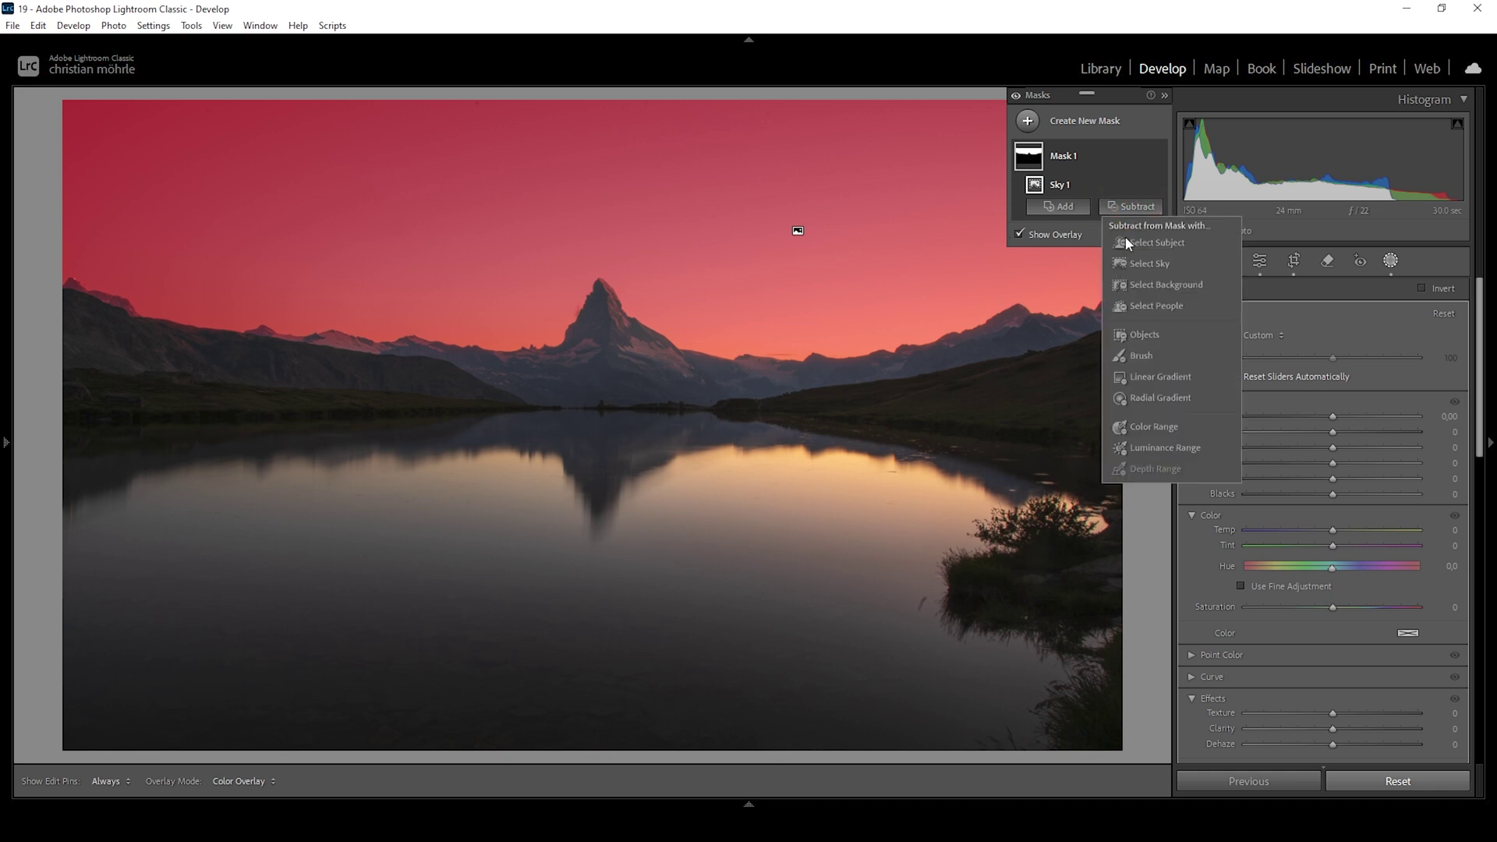
left_click(1149, 377)
mouse_move(604, 174)
left_mouse_down()
mouse_move(618, 360)
mouse_move(598, 164)
mouse_move(594, 182)
left_mouse_up()
left_click_drag(602, 364, 610, 399)
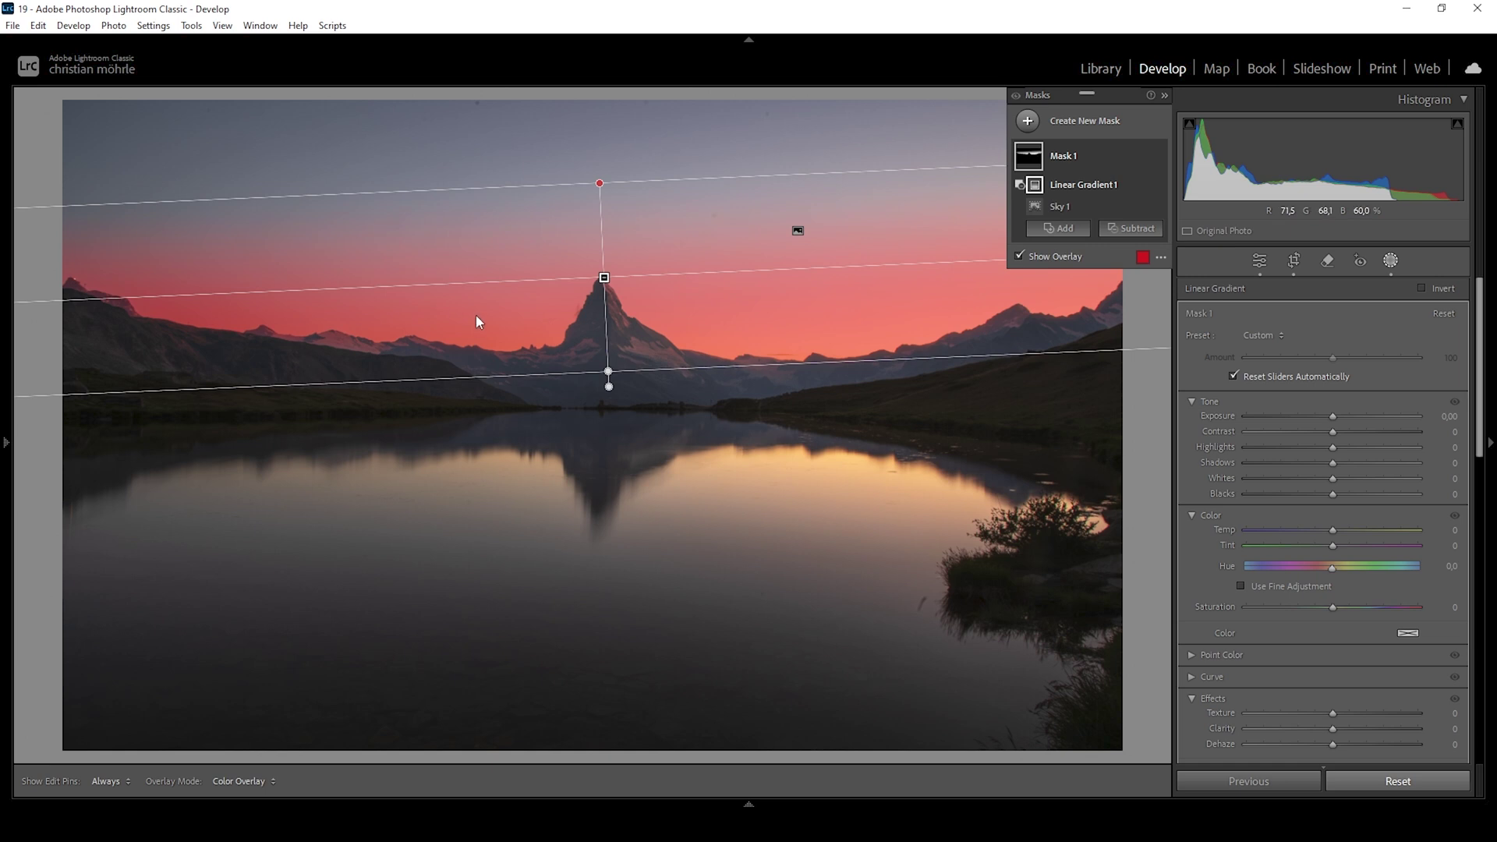
Warm the sky near the horizon by setting the mask's Temp to 53
left_click_drag(1334, 534, 1365, 536)
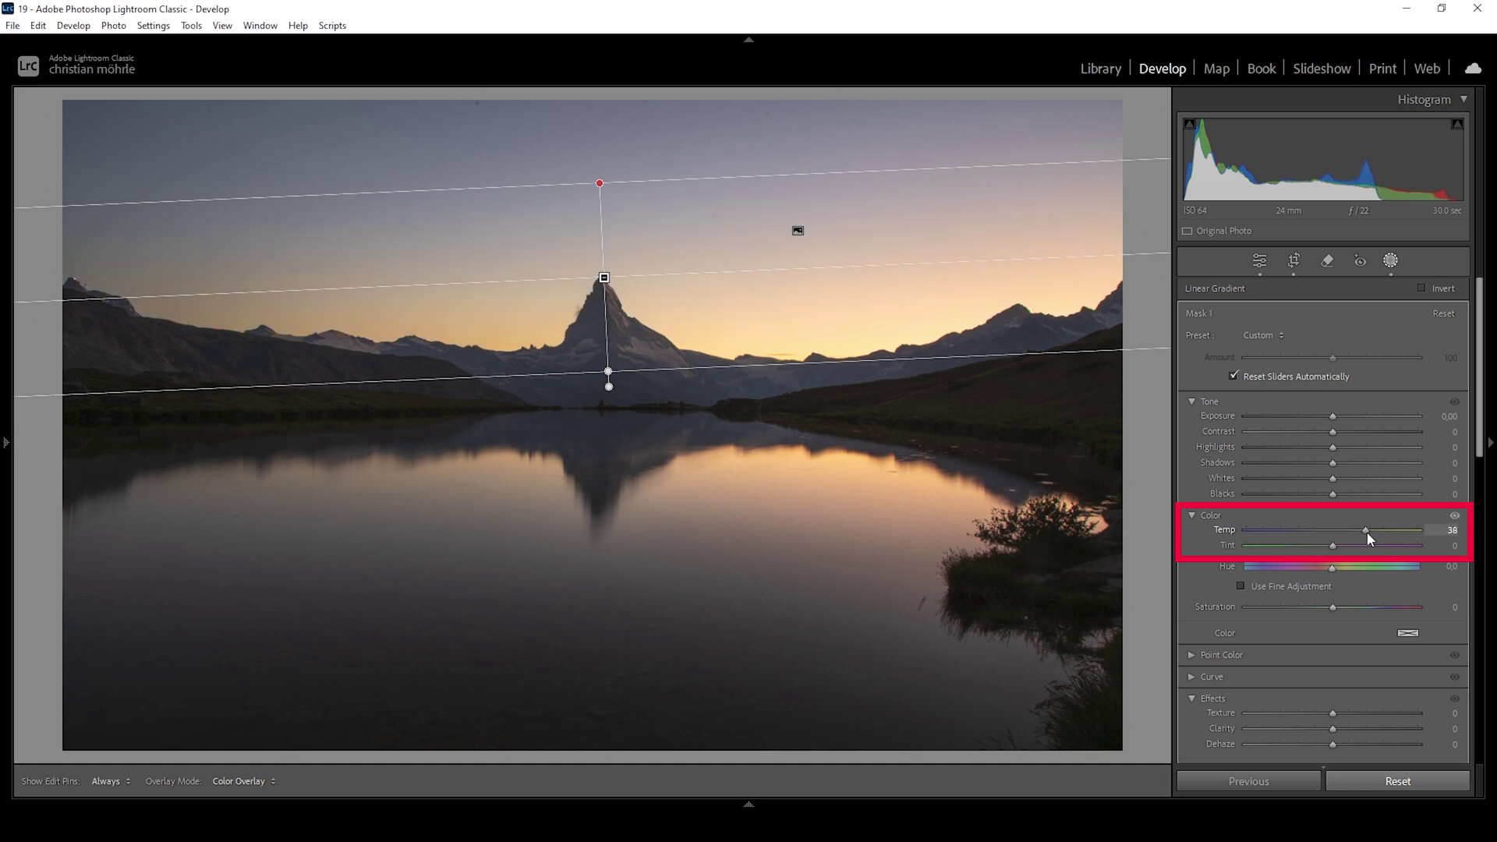
left_click_drag(1369, 532, 1377, 530)
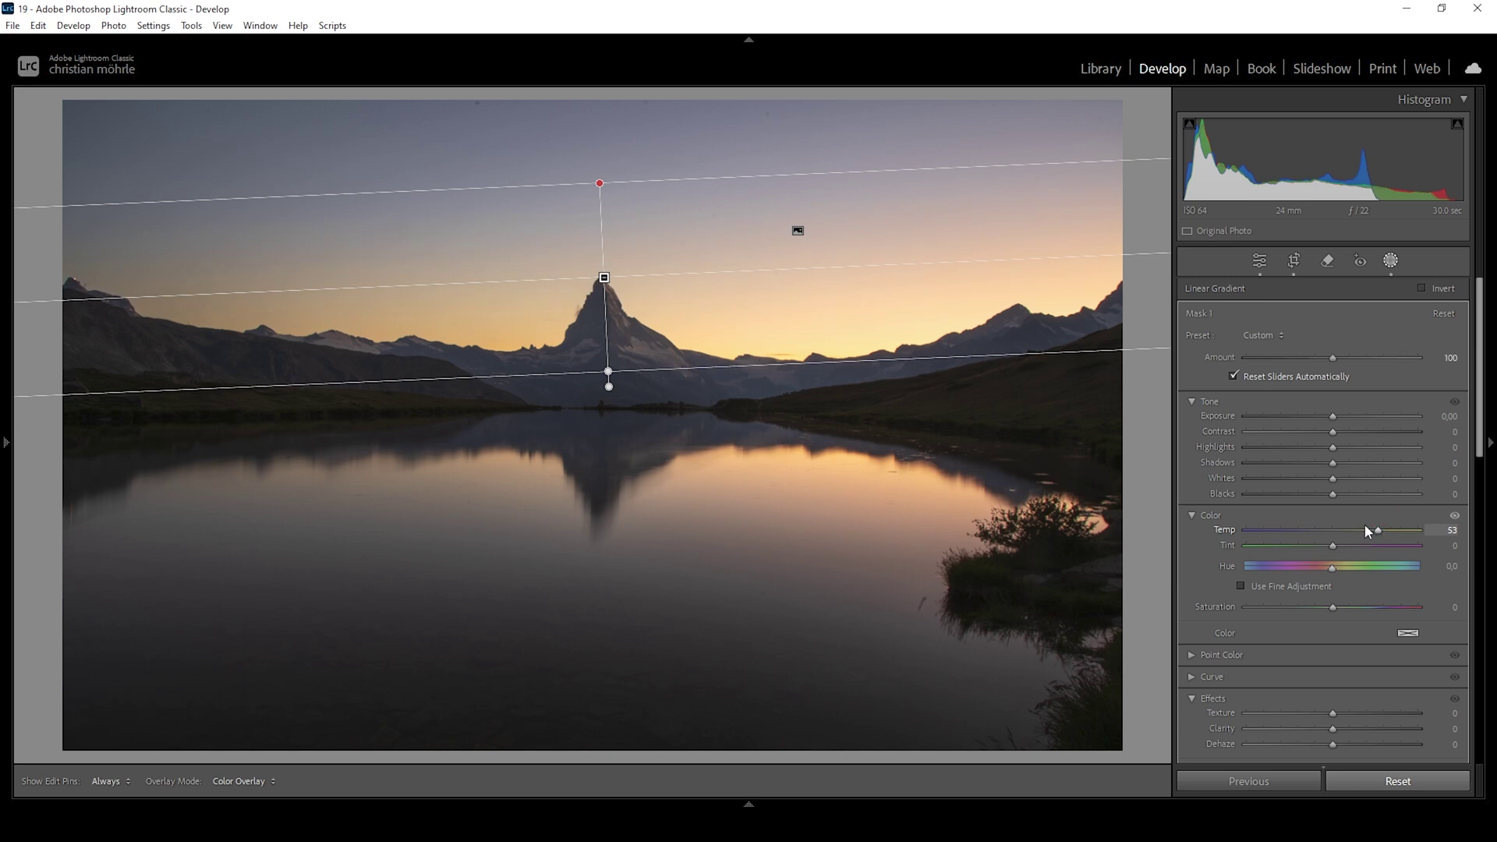
key("shift+w")
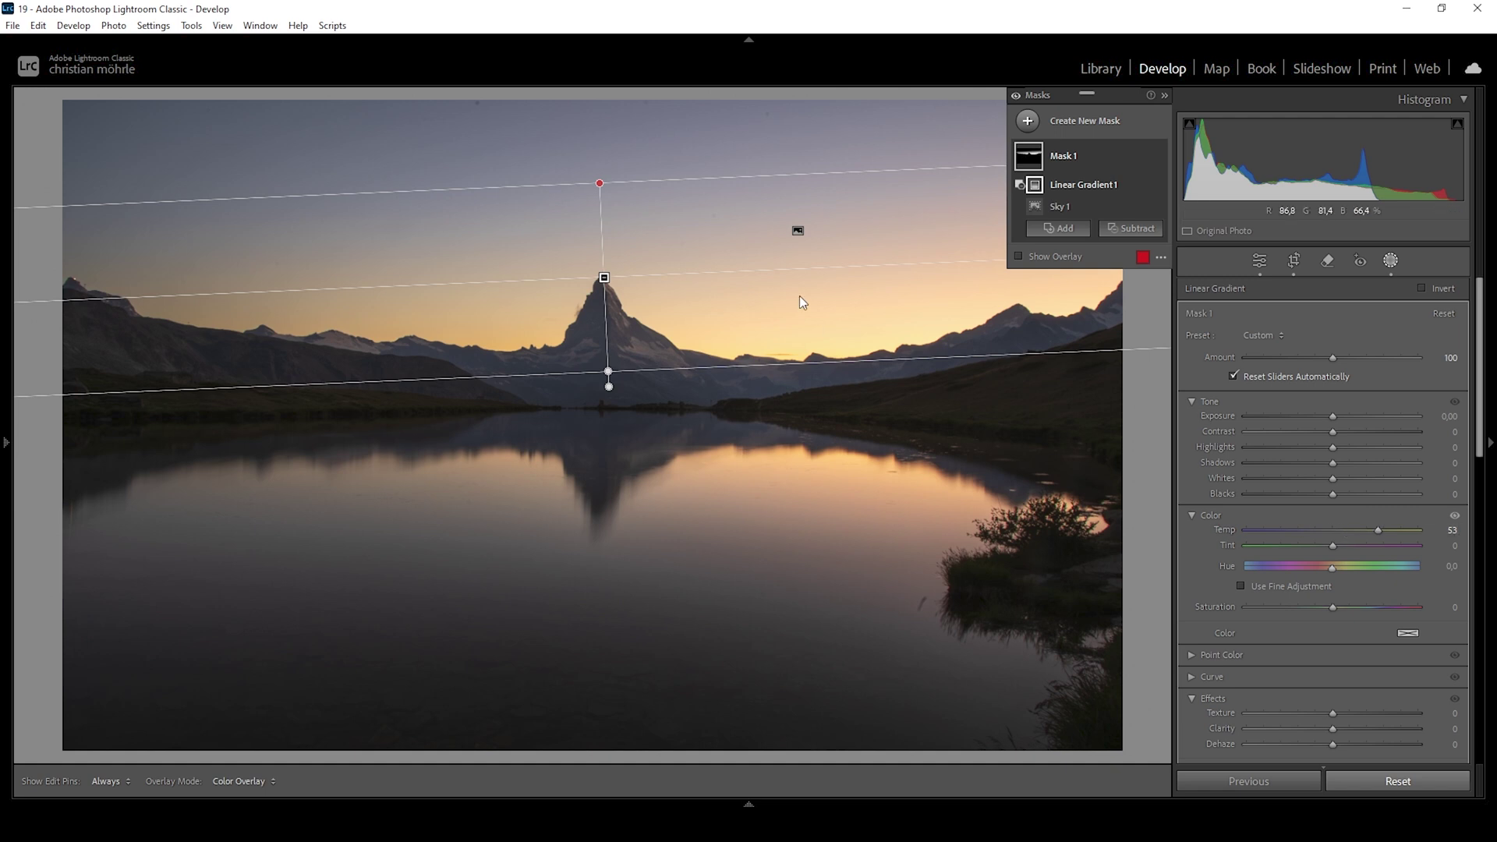
Tint the horizon sky mask with an orange color of hue 27 and saturation 45%
left_click(1409, 636)
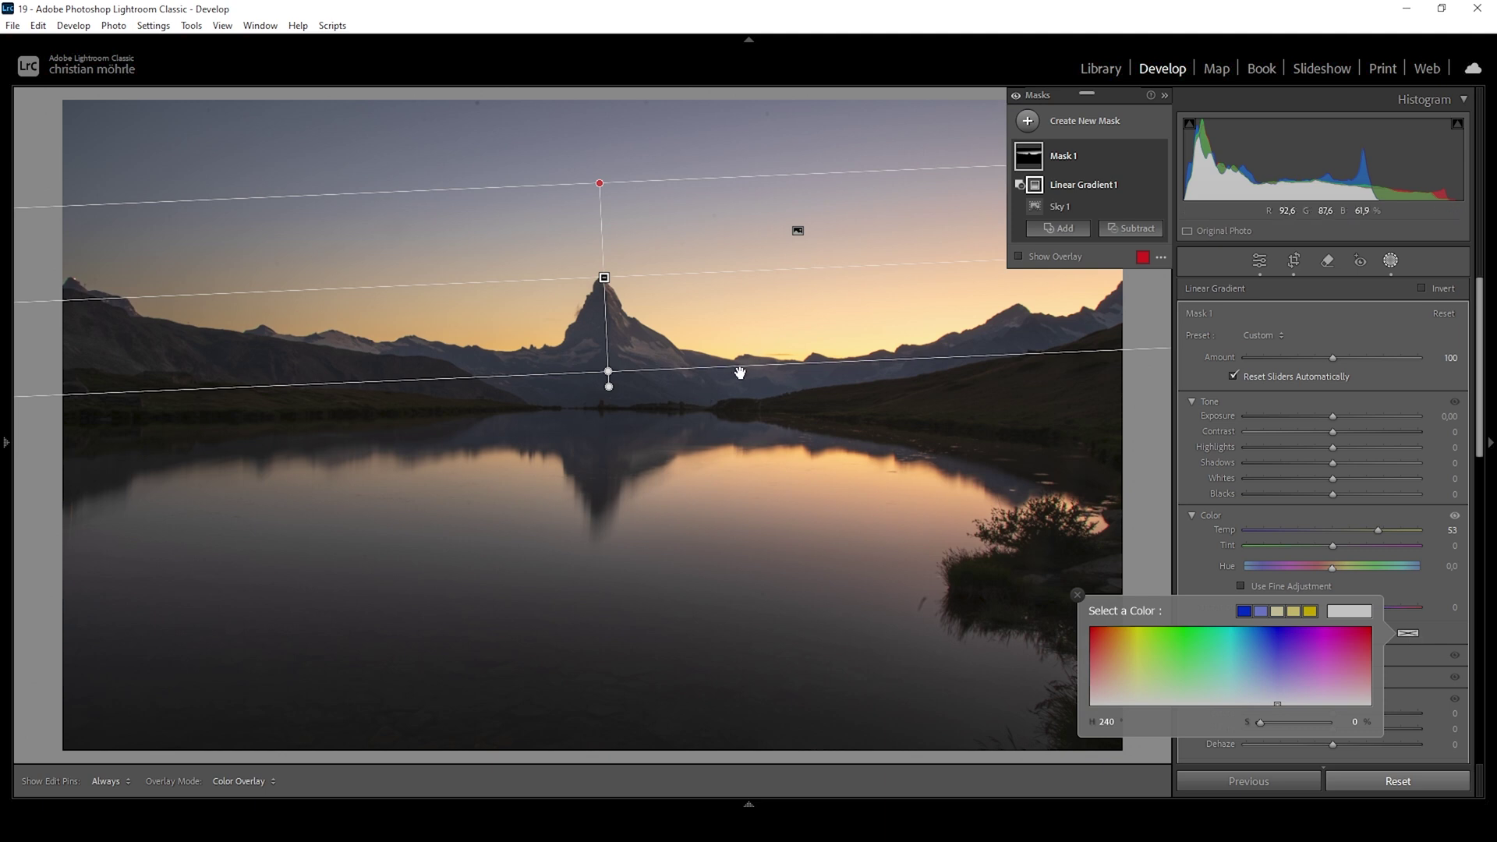
left_click_drag(1101, 680, 1112, 681)
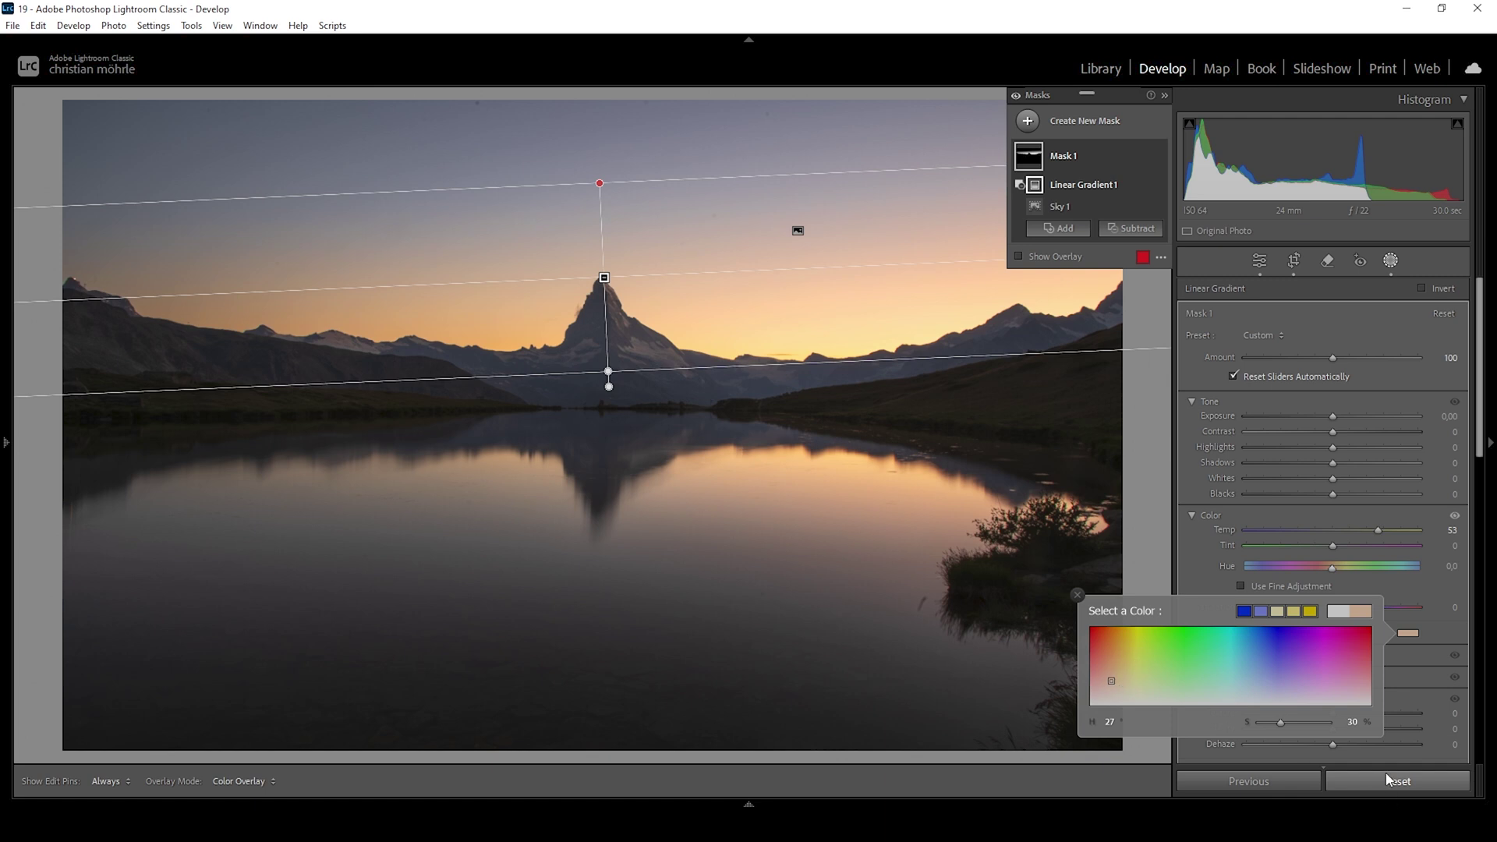
left_click_drag(1281, 721, 1250, 722)
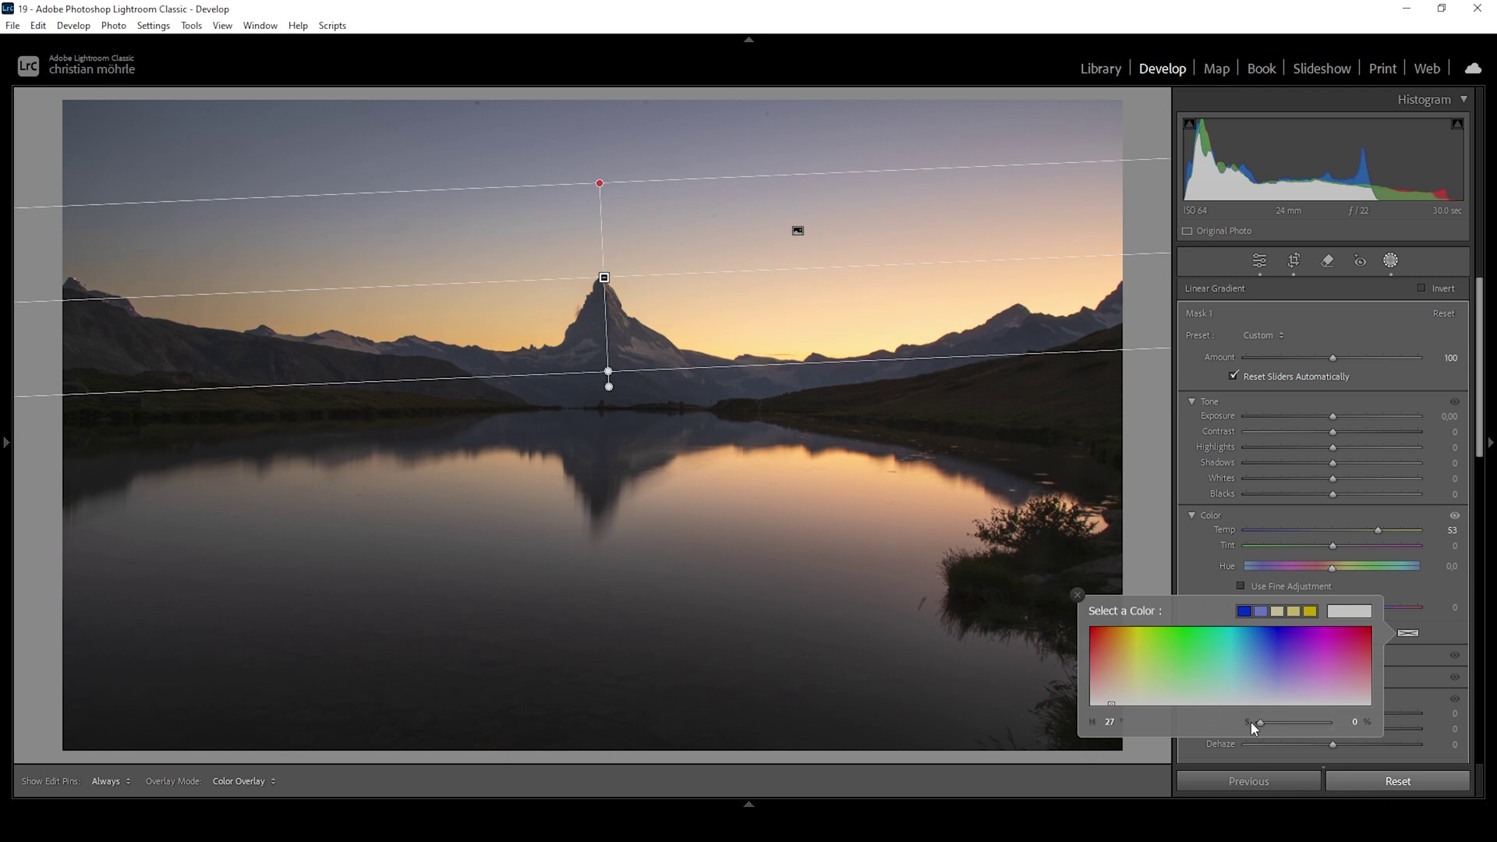
left_click_drag(1252, 722, 1293, 726)
left_click_drag(1294, 727, 1292, 729)
left_click_drag(1287, 727, 1290, 727)
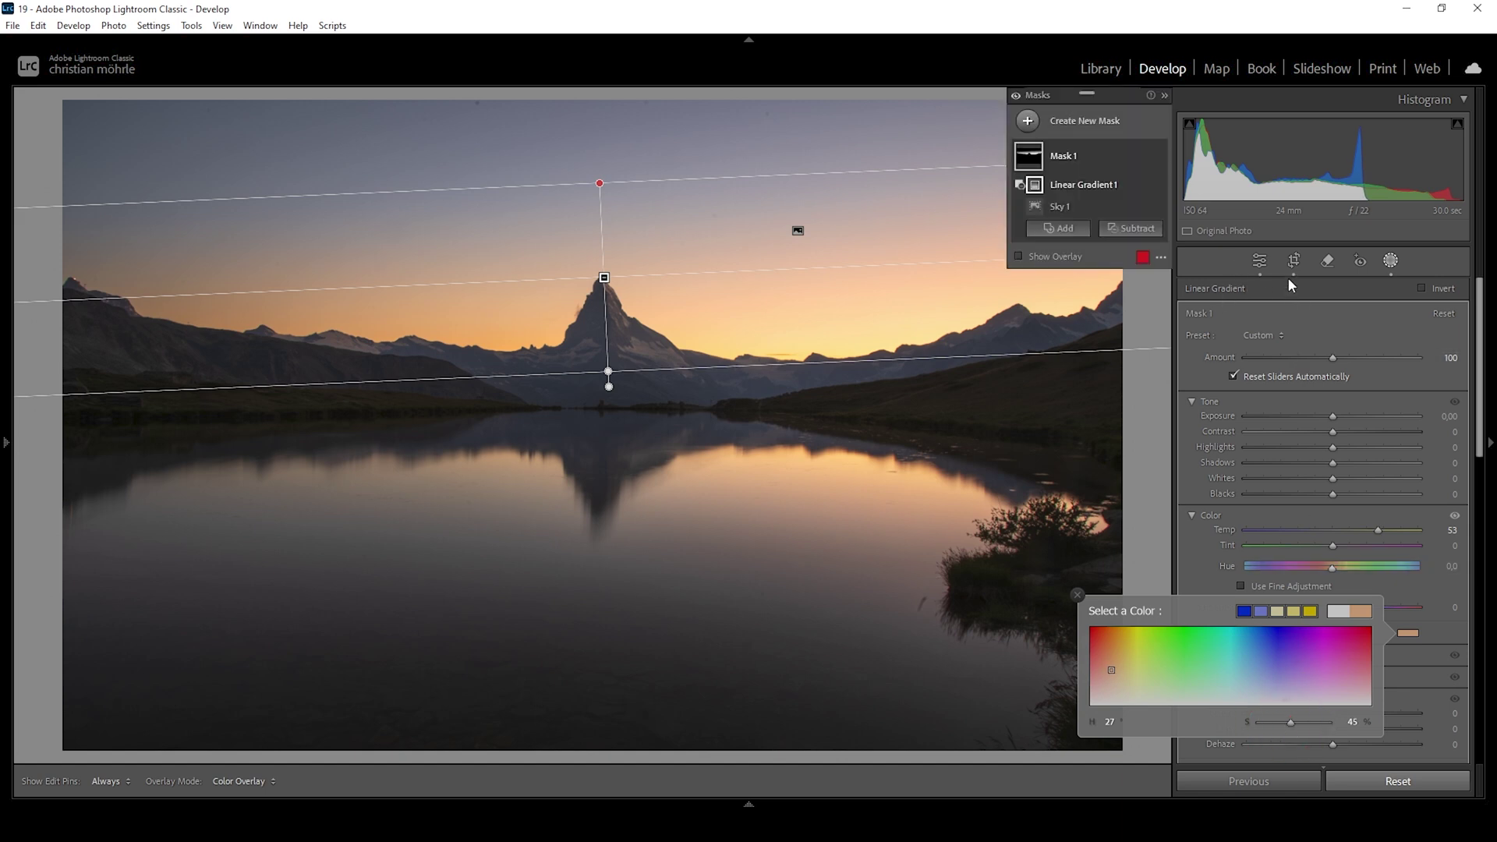
Add a new linear gradient mask running straight down from the top of the sky to the Matterhorn's peak
left_click(1029, 122)
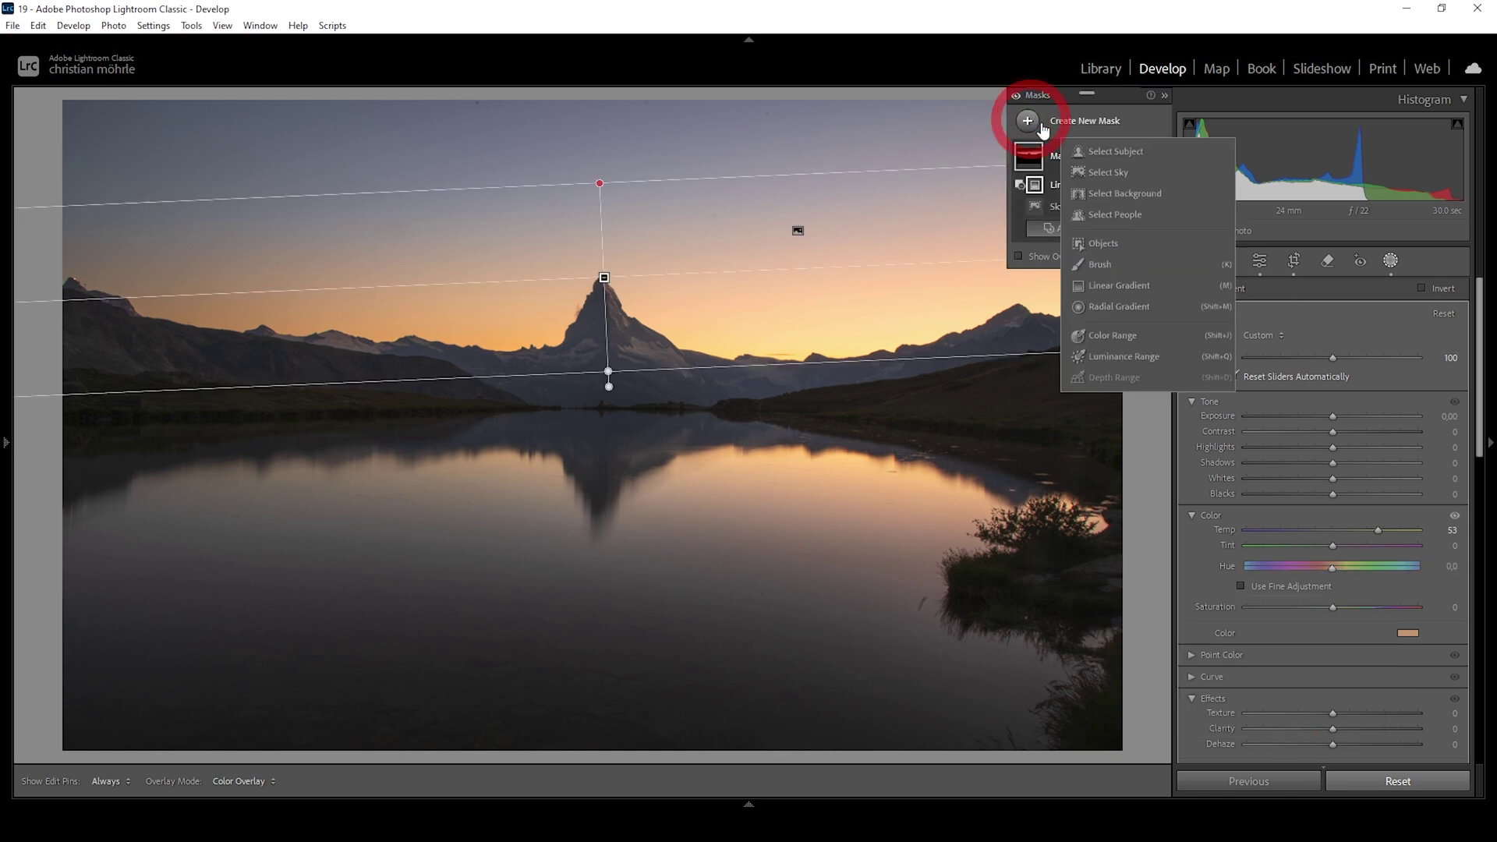
left_click(1126, 286)
left_click_drag(608, 120, 621, 287)
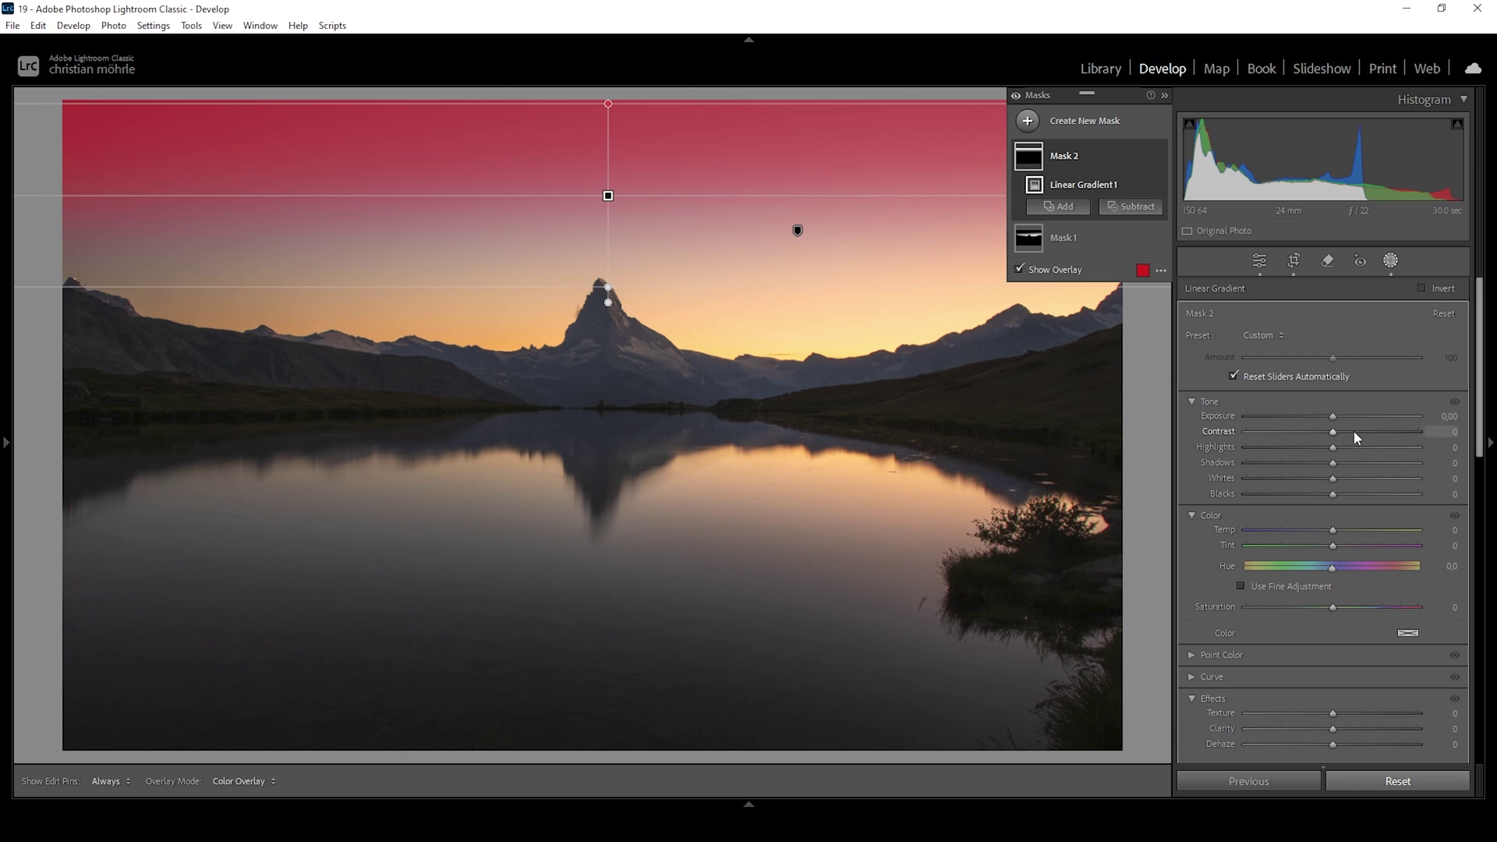
Darken and cool the upper sky mask with Exposure -0.34, Blacks -6 and Temp -6
left_click_drag(1332, 419, 1324, 420)
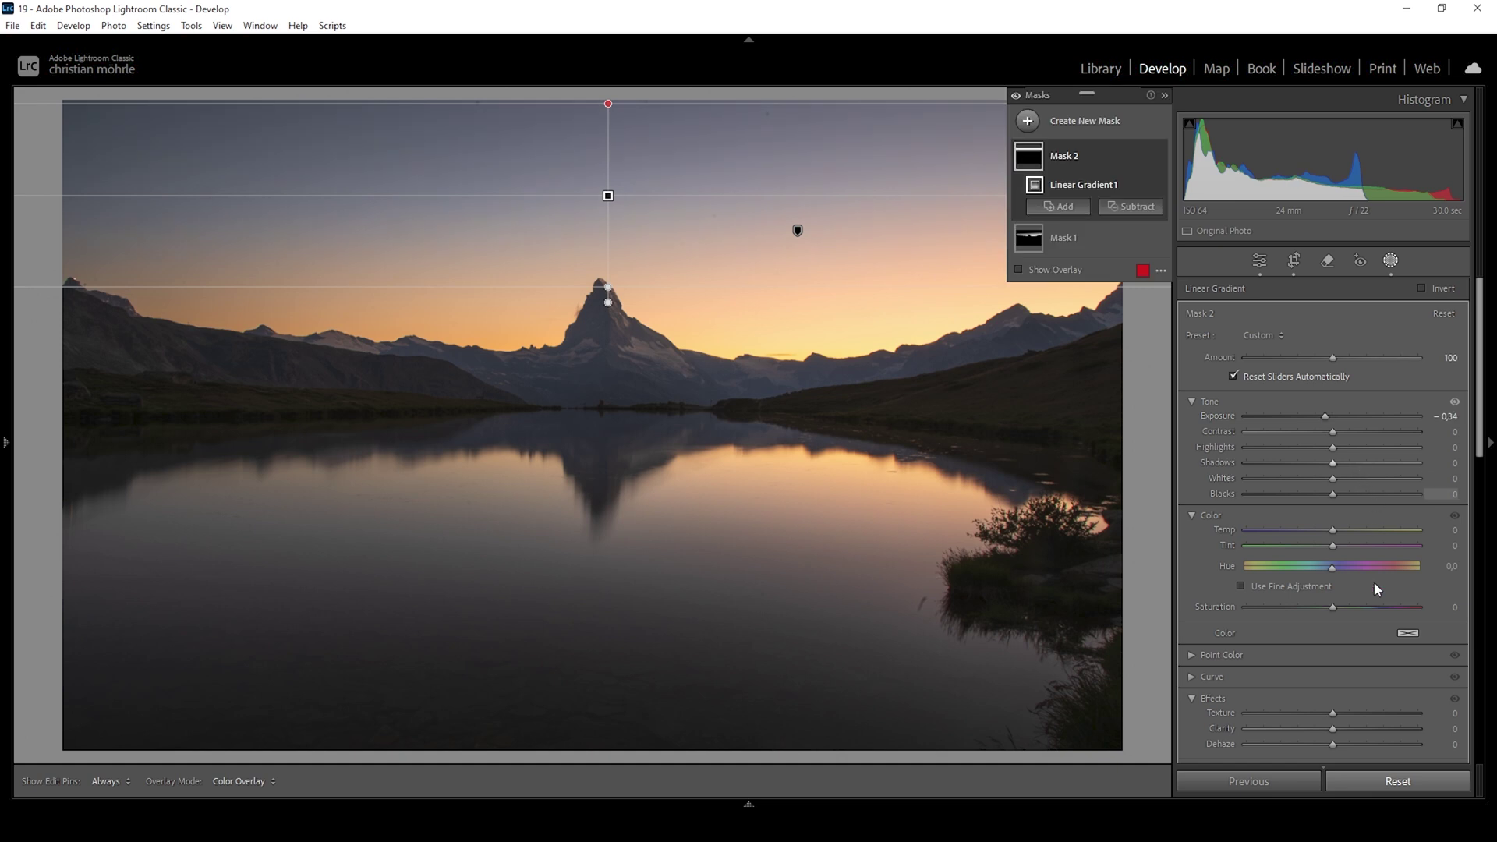
left_click_drag(1333, 496, 1328, 494)
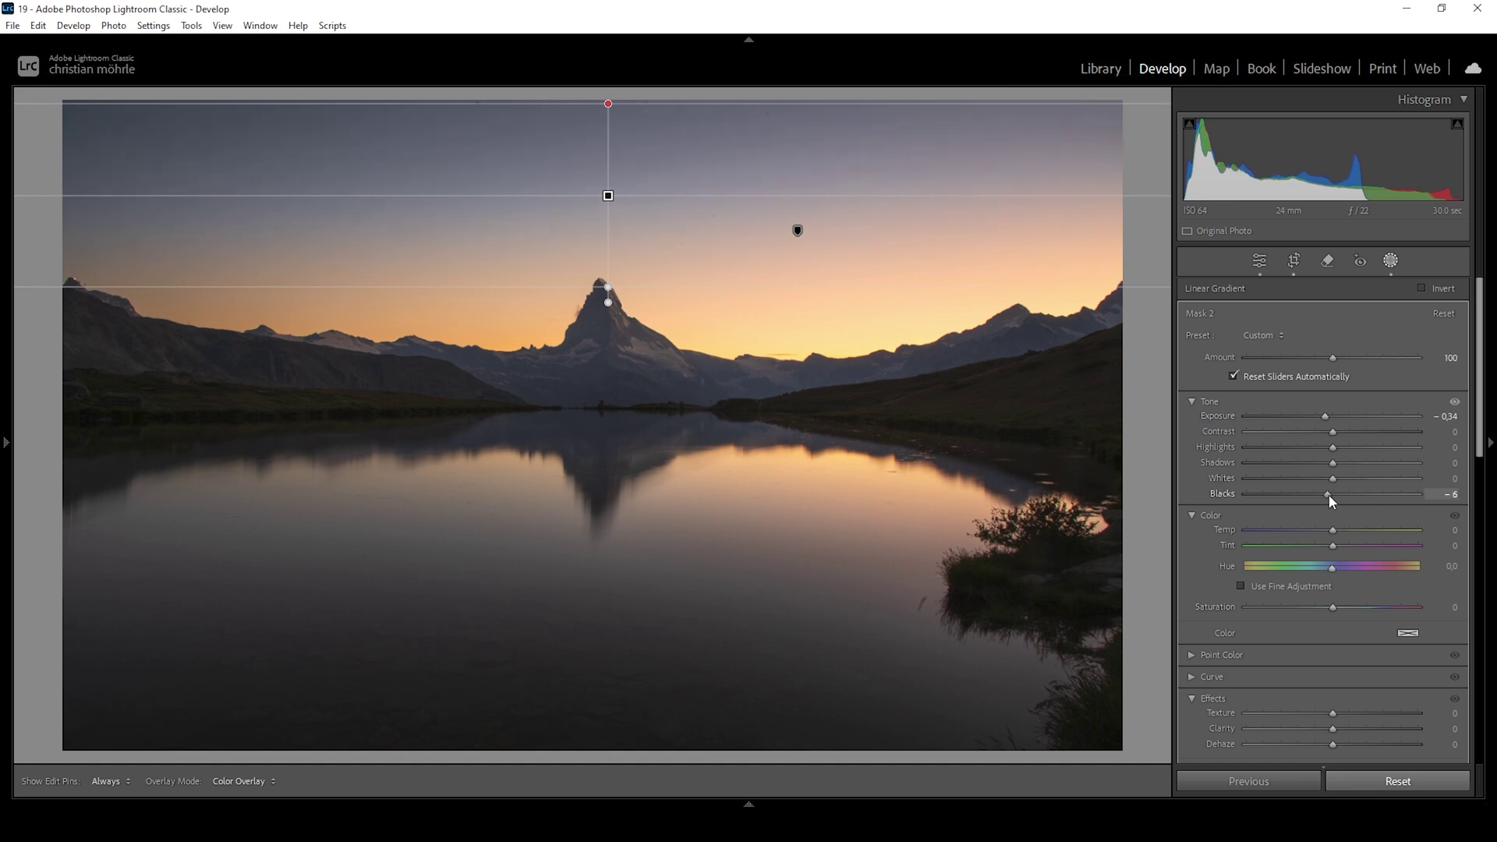
left_click_drag(1328, 494, 1327, 531)
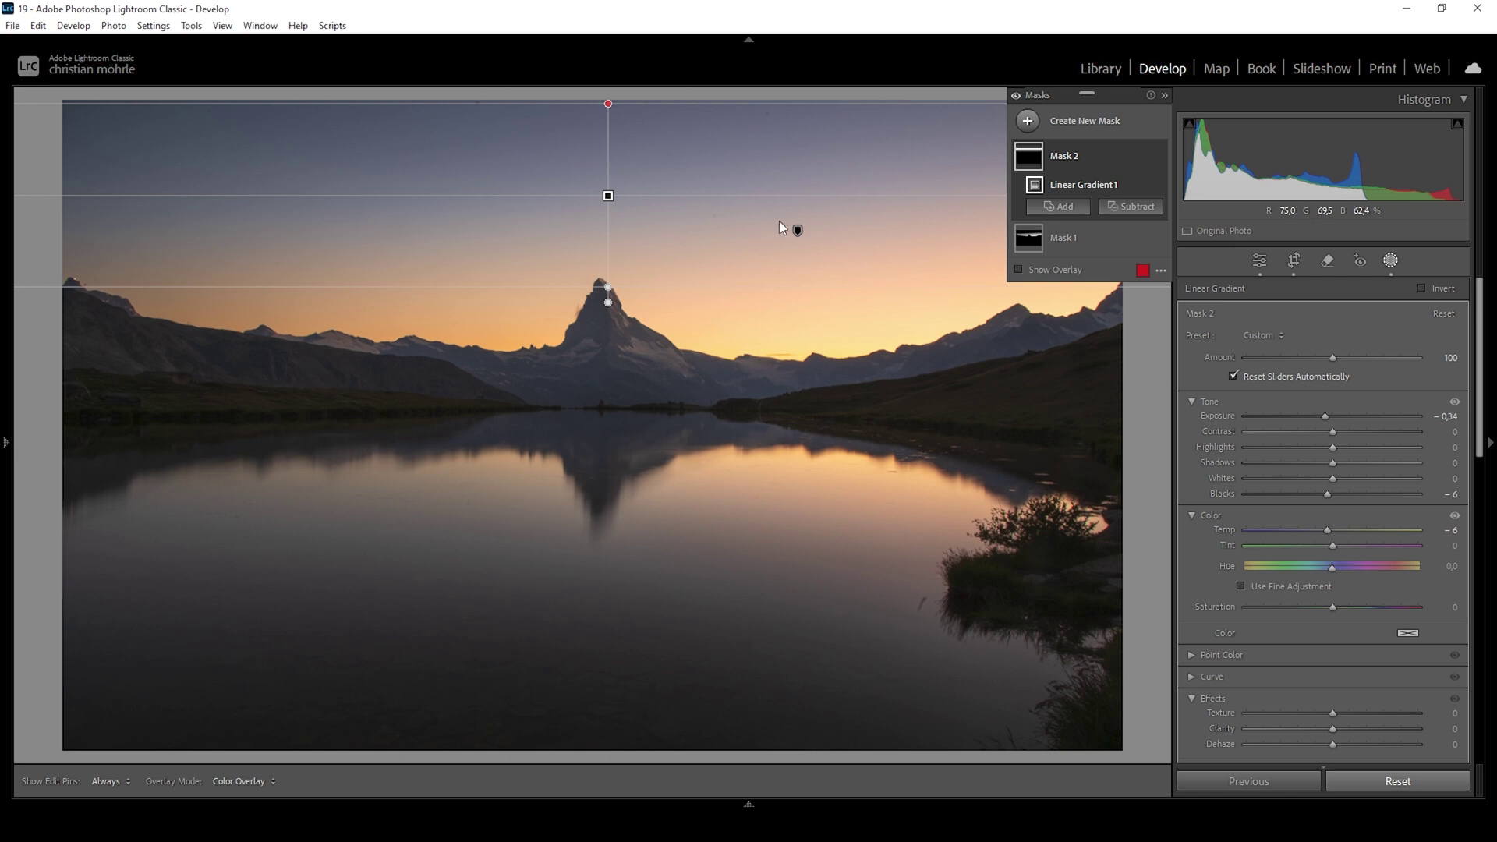
Add an inverted Select Sky mask covering the mountains and lake, and brighten it with Exposure 0.42
left_click(1026, 122)
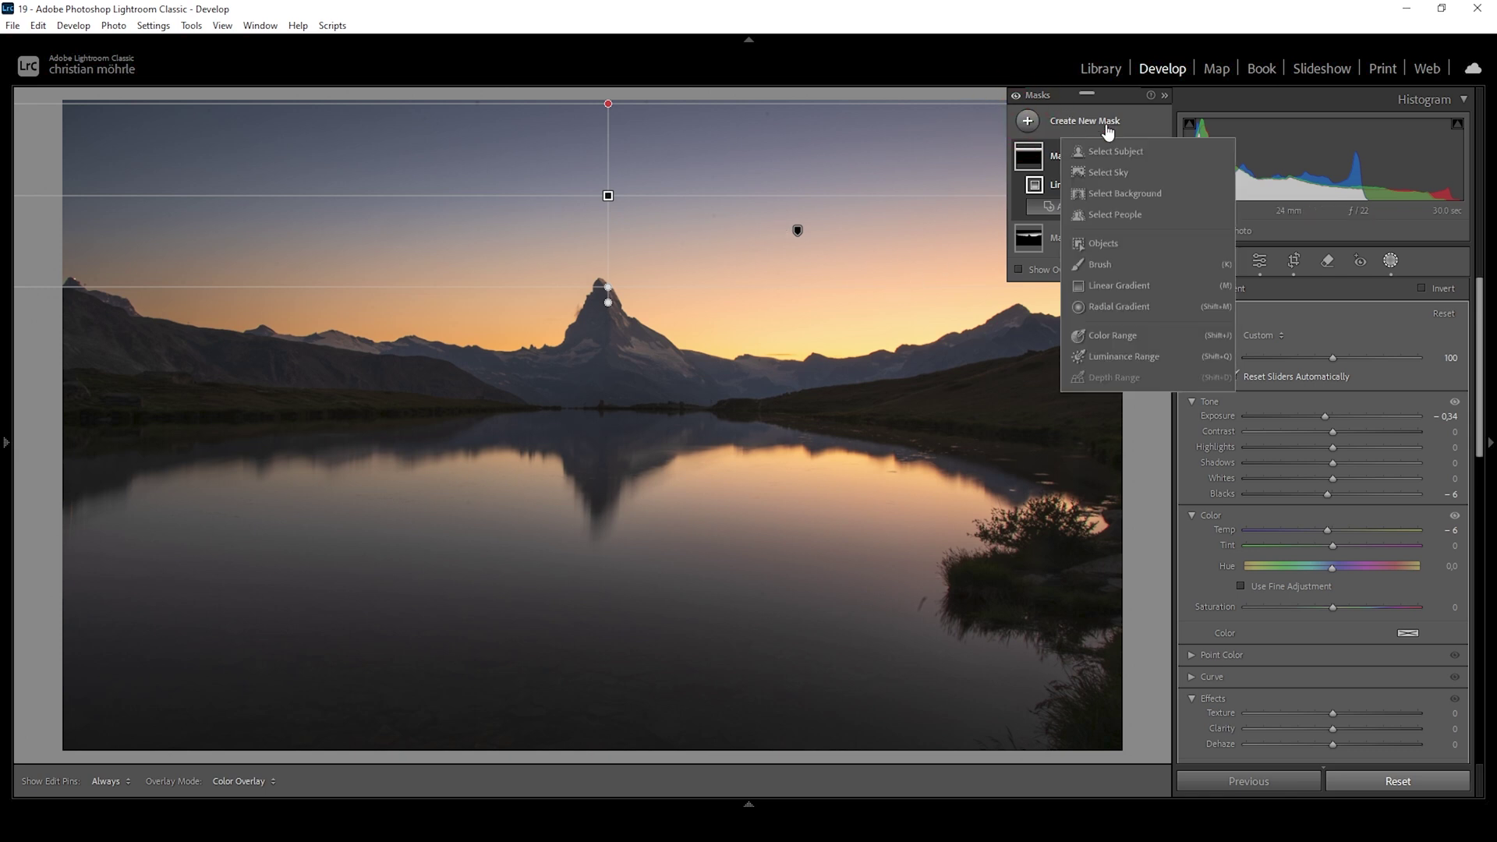
left_click(1112, 179)
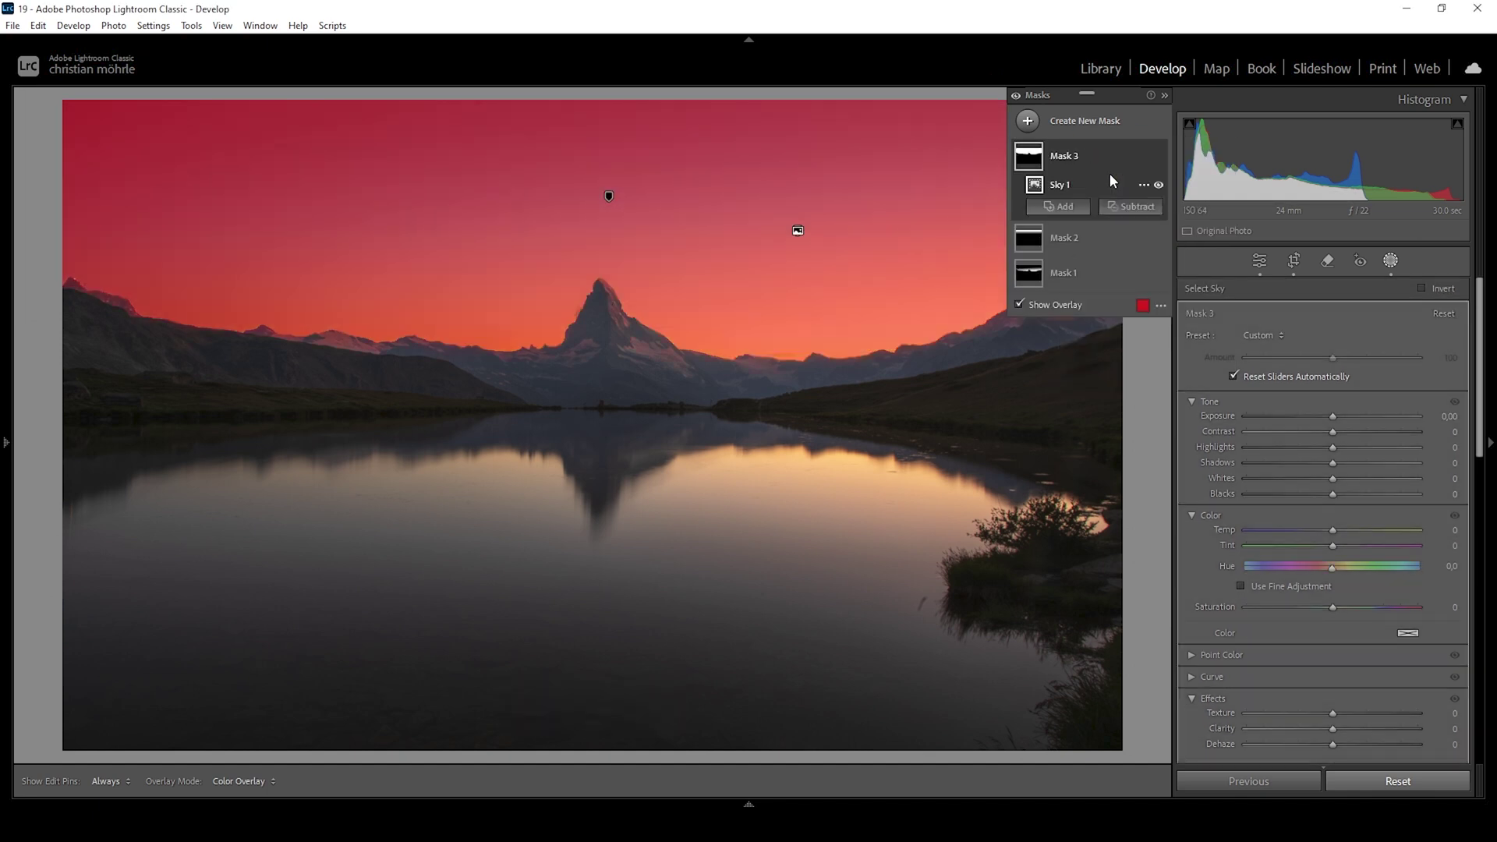
left_click(1421, 289)
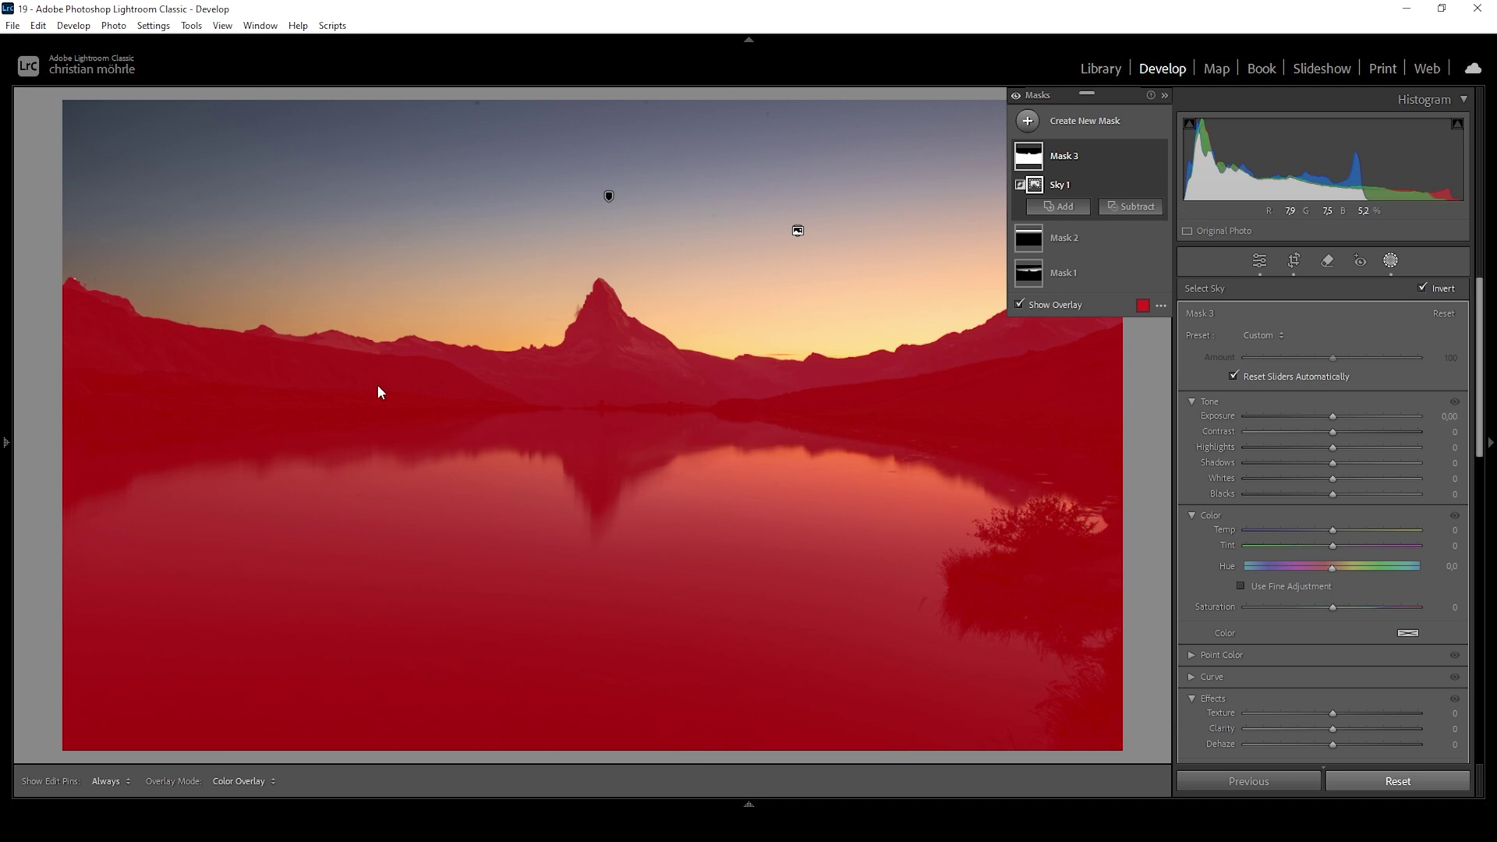
left_click_drag(1331, 420, 1344, 425)
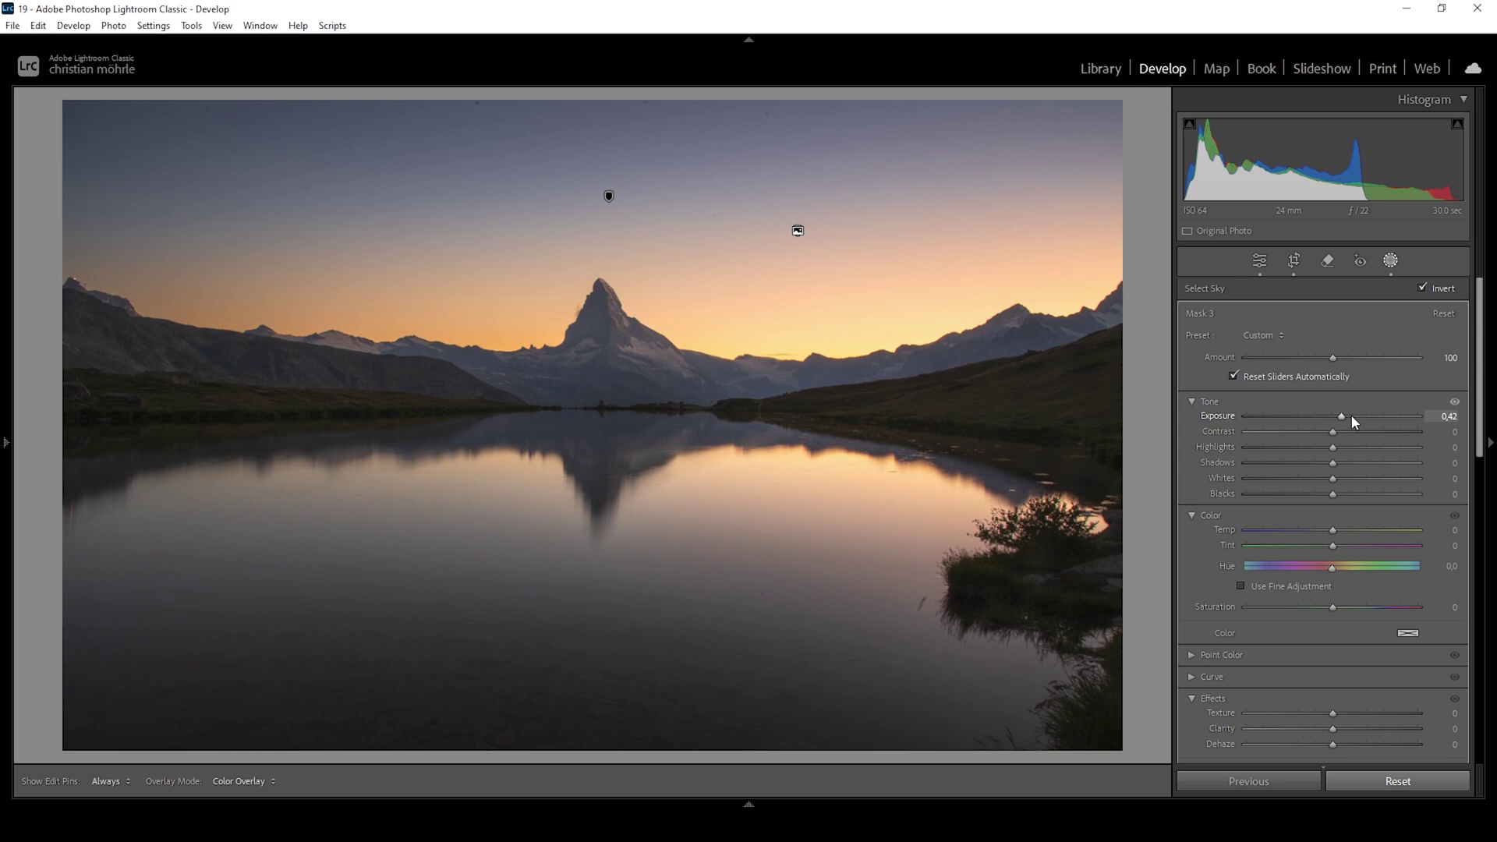
Add a new linear gradient mask with a short transition at the far shoreline, covering the whole lake
key("shift+w")
left_click(1028, 120)
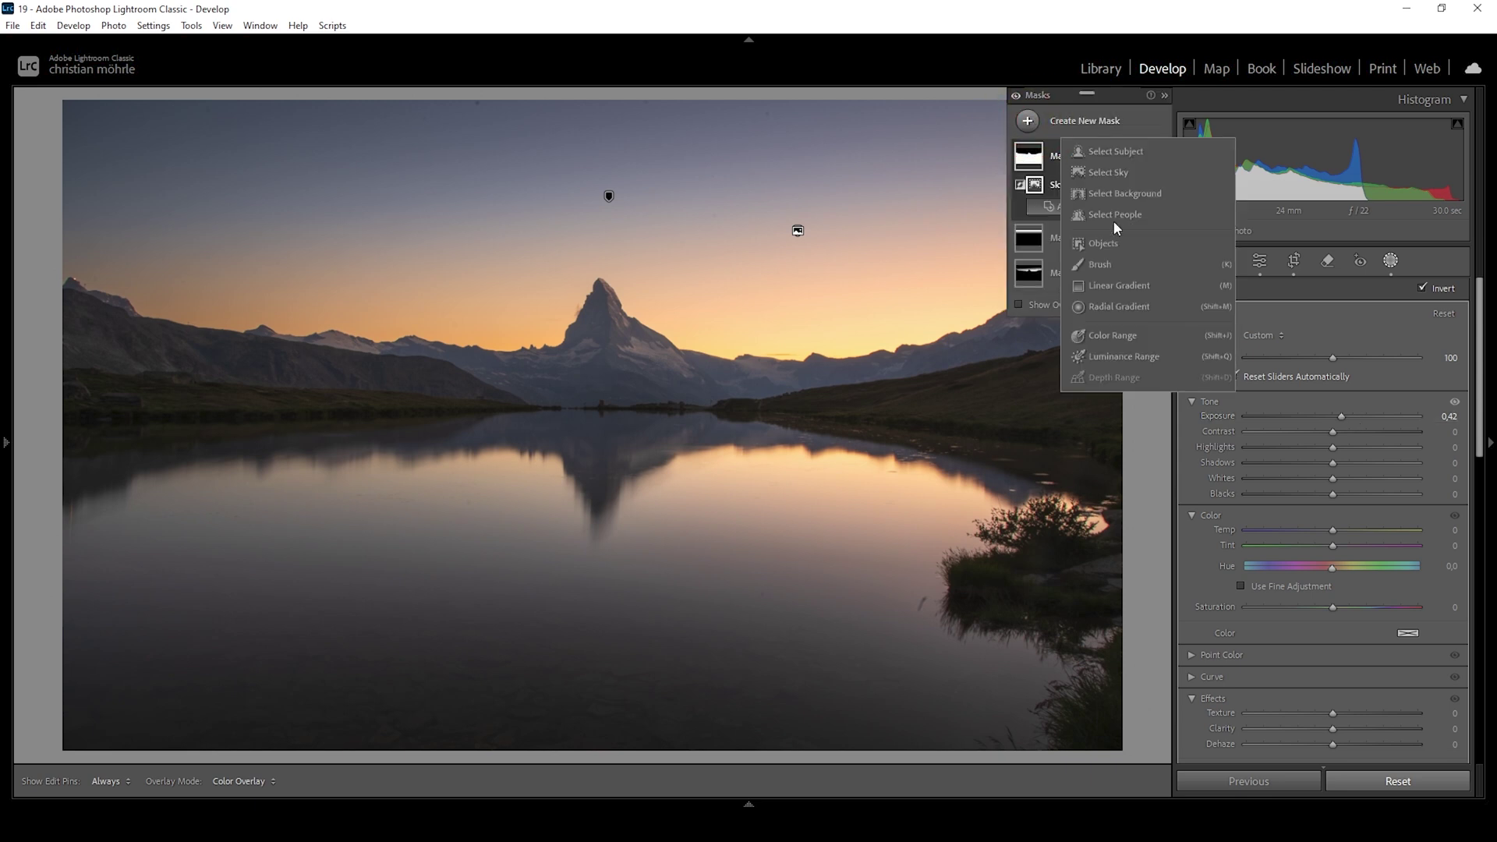
left_click(1113, 290)
left_click_drag(601, 419, 605, 398)
left_click_drag(604, 405, 602, 439)
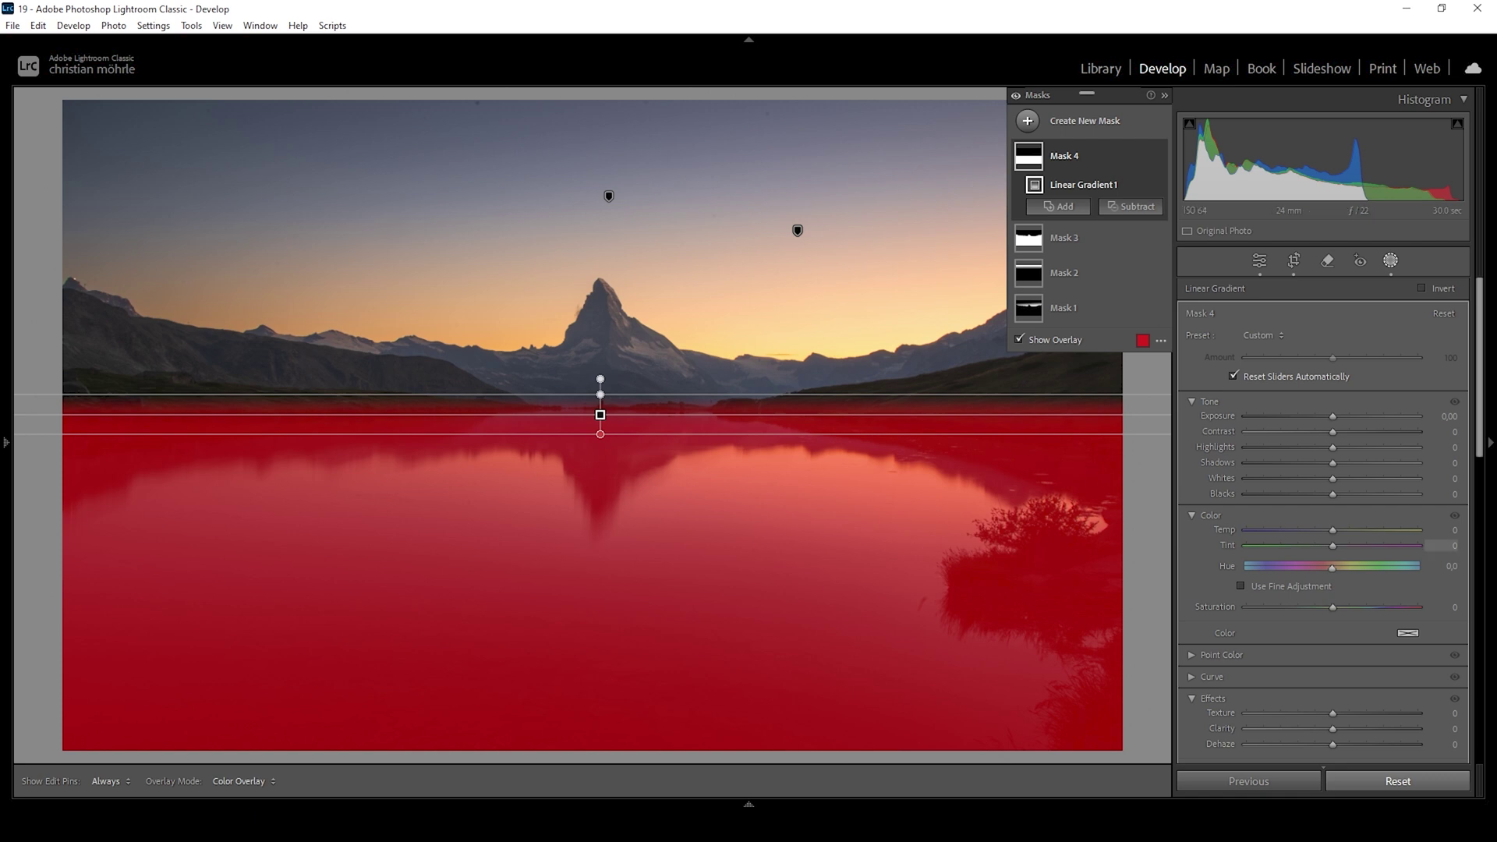
Brighten the lake mask with Exposure 0.09 and Shadows 13
left_click_drag(1336, 416, 1336, 418)
key("o")
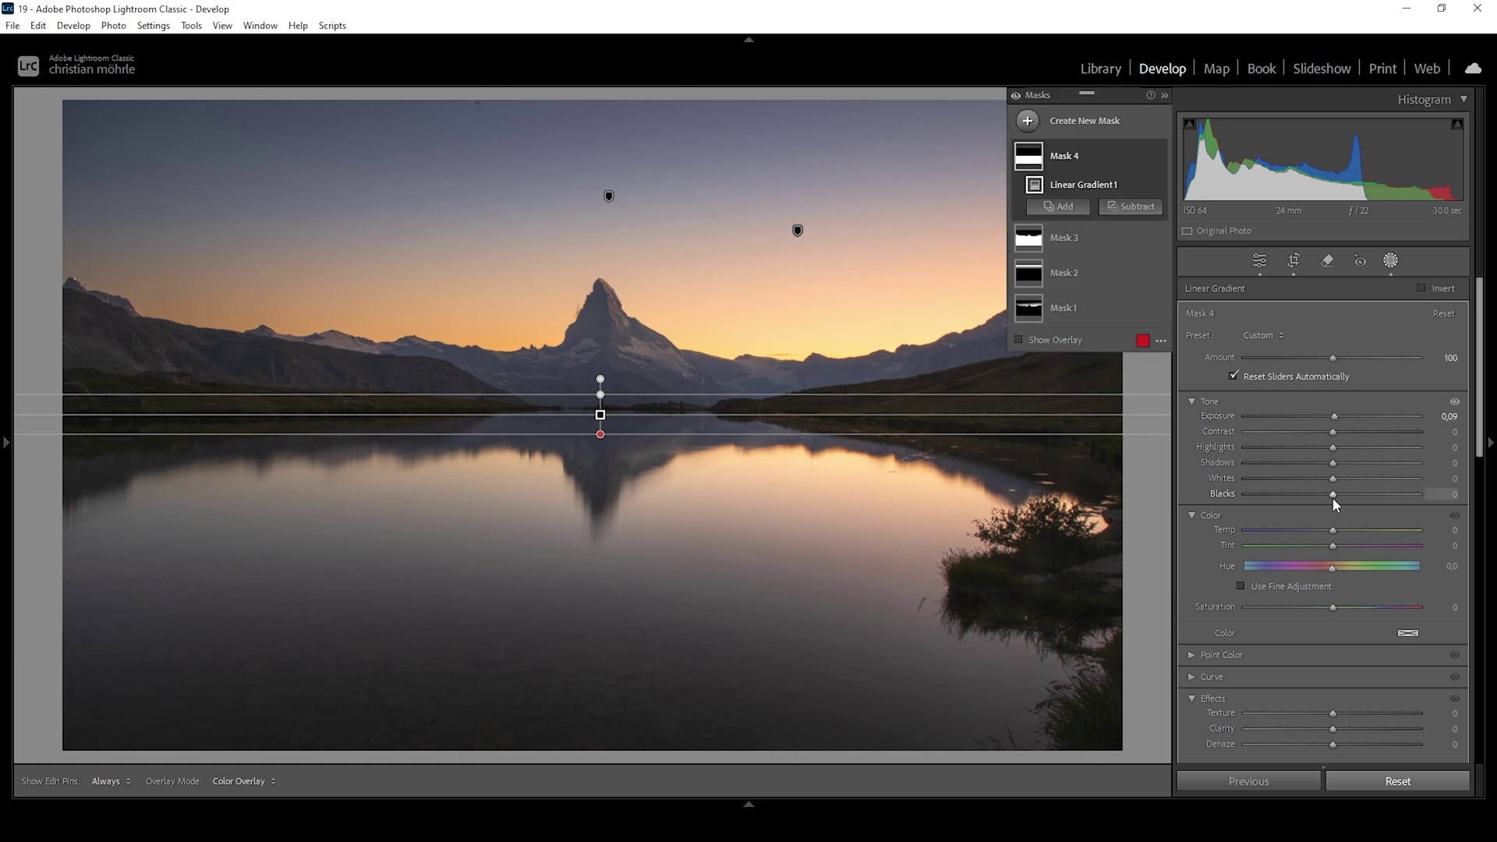
left_click_drag(1334, 463, 1345, 464)
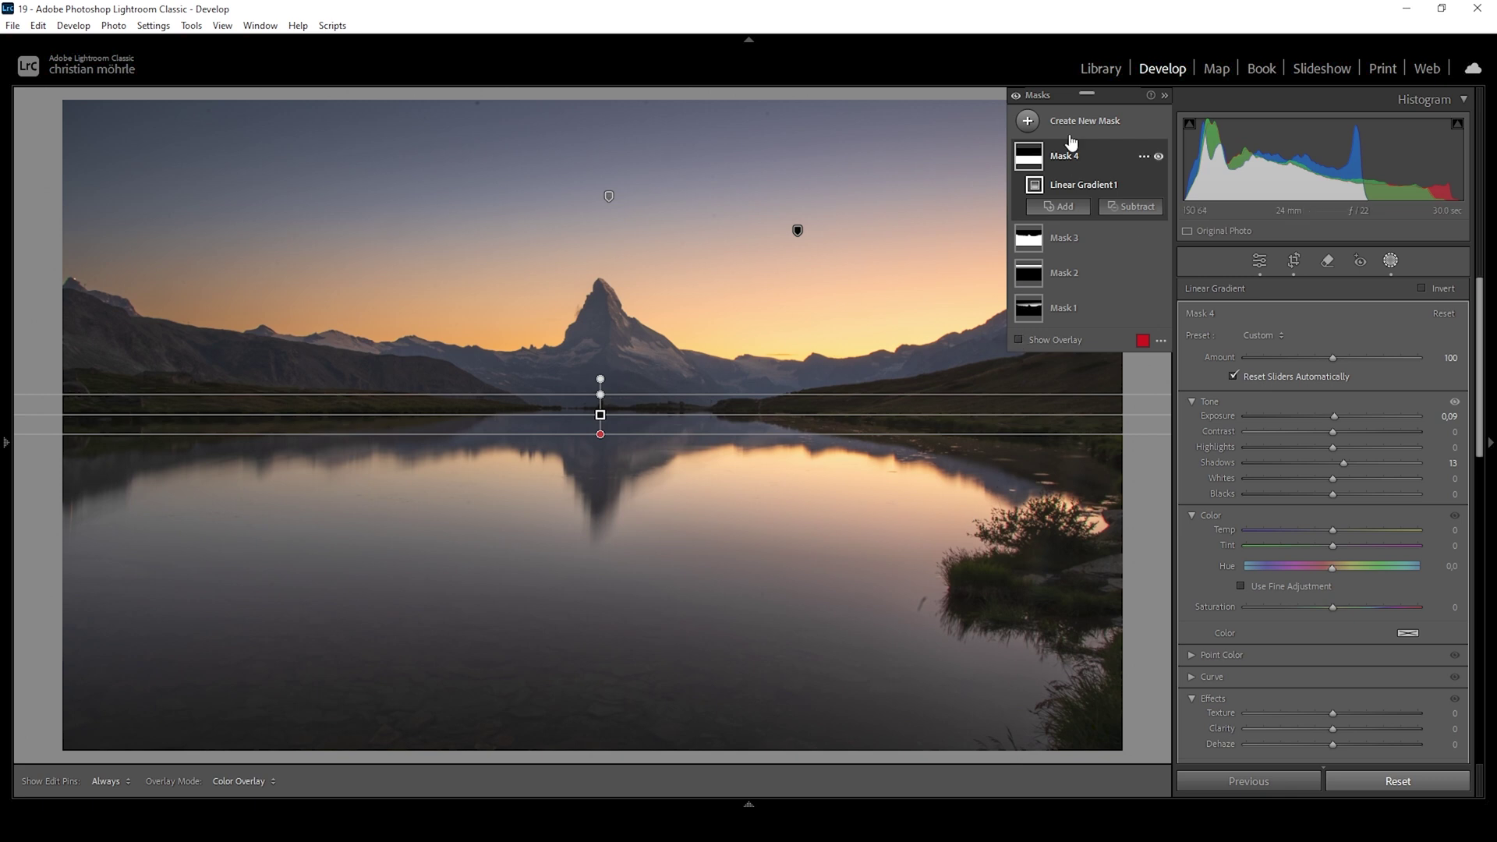
Add a wide, flat radial gradient mask centred on the Matterhorn's reflection, reaching up to the far shoreline
left_click(1027, 120)
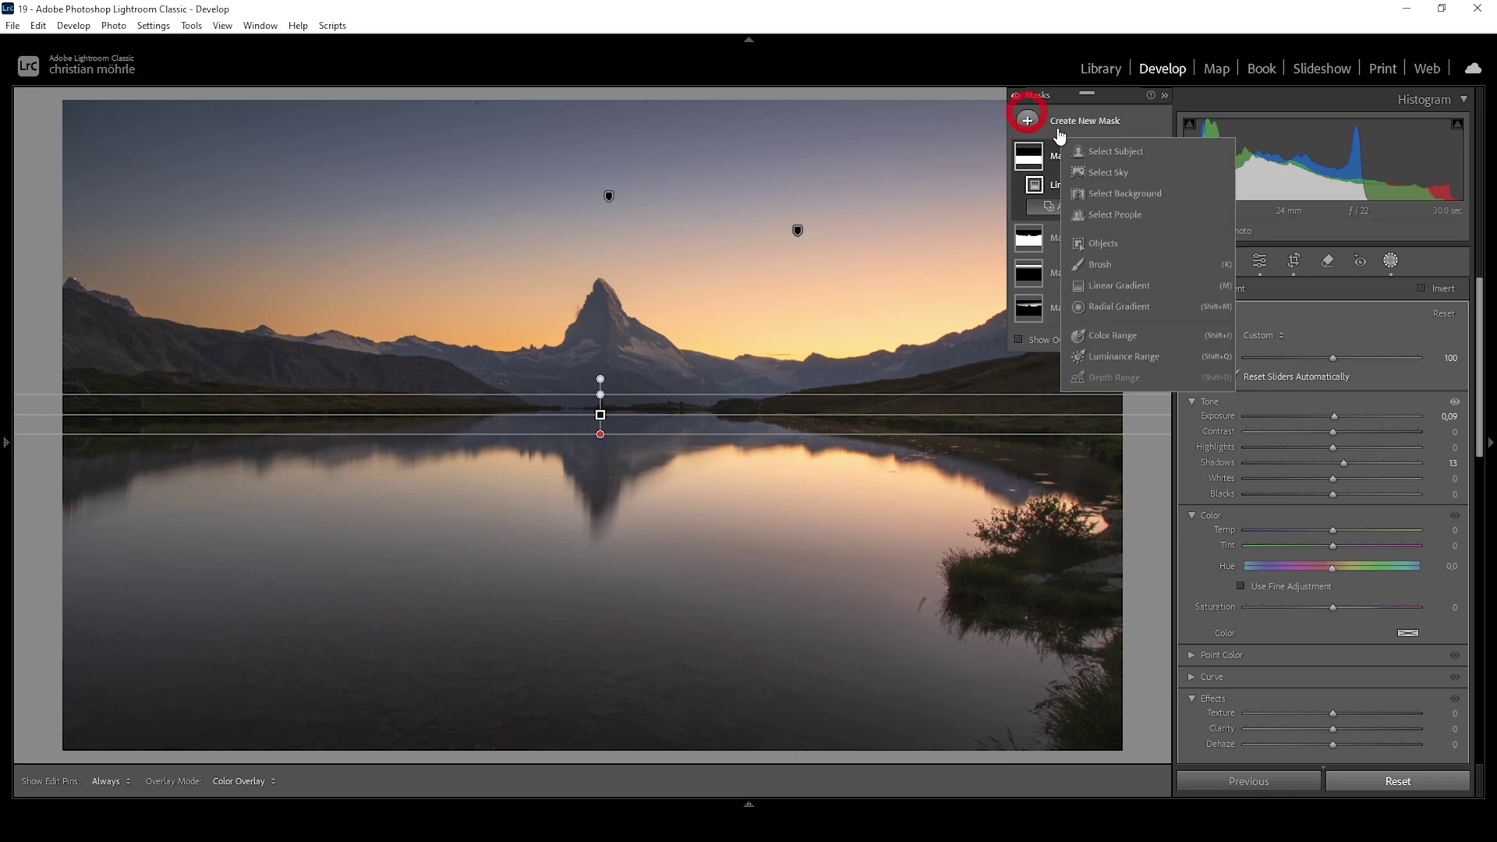
left_click(1107, 306)
left_click_drag(575, 488, 900, 583)
left_click_drag(586, 455, 620, 494)
left_click_drag(715, 514, 719, 519)
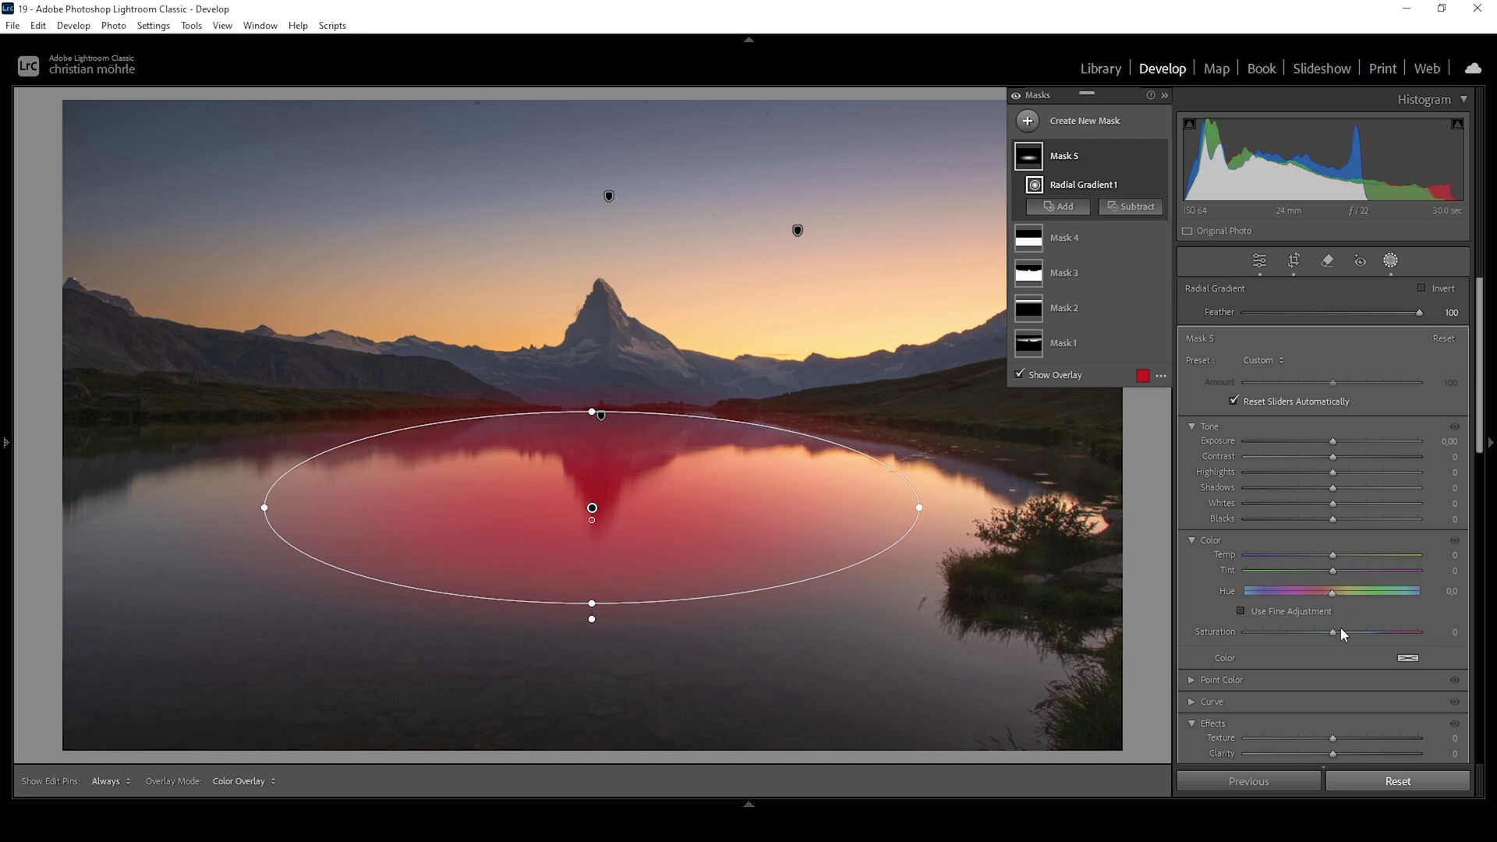
Set the reflection mask's Texture to 35 and Clarity to -29
scroll(1341, 620, "down", 3)
mouse_move(1331, 636)
left_mouse_down()
mouse_move(1349, 635)
mouse_move(1327, 655)
left_mouse_up()
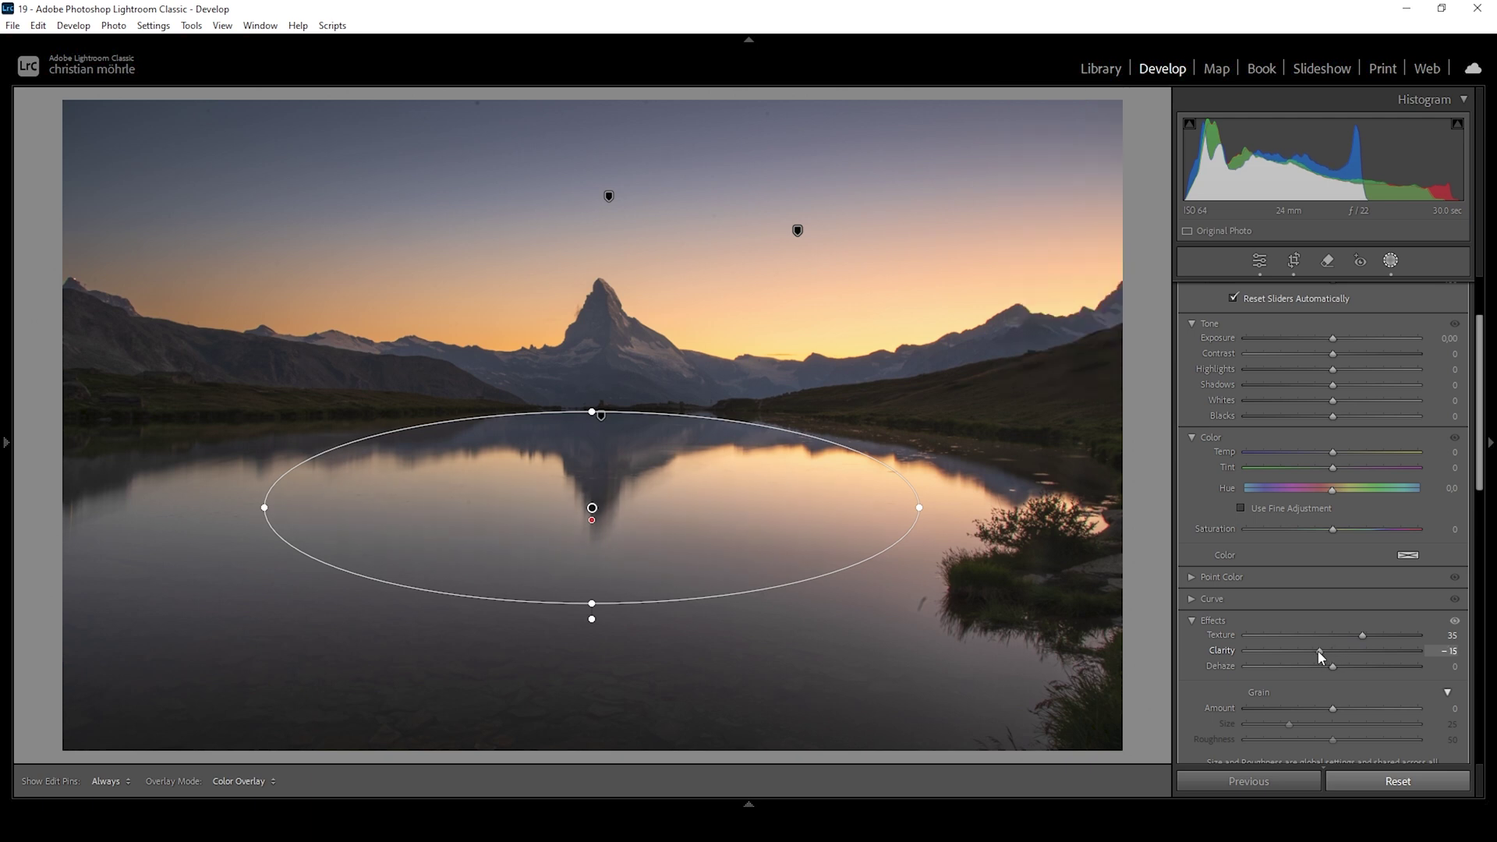
left_click_drag(1321, 650, 1311, 654)
left_click_drag(1324, 650, 1362, 649)
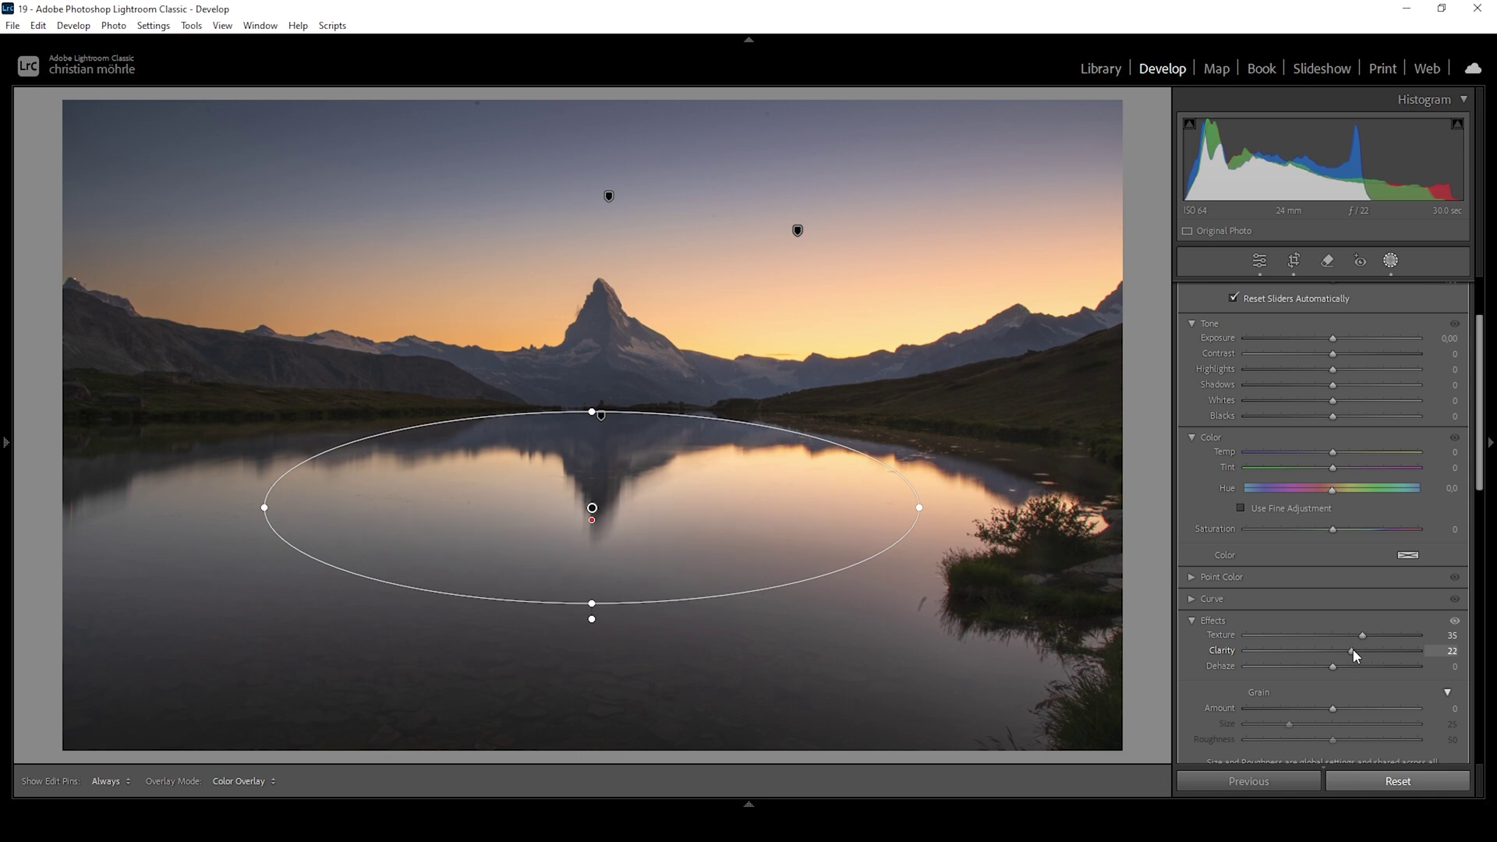
left_click_drag(1353, 650, 1302, 652)
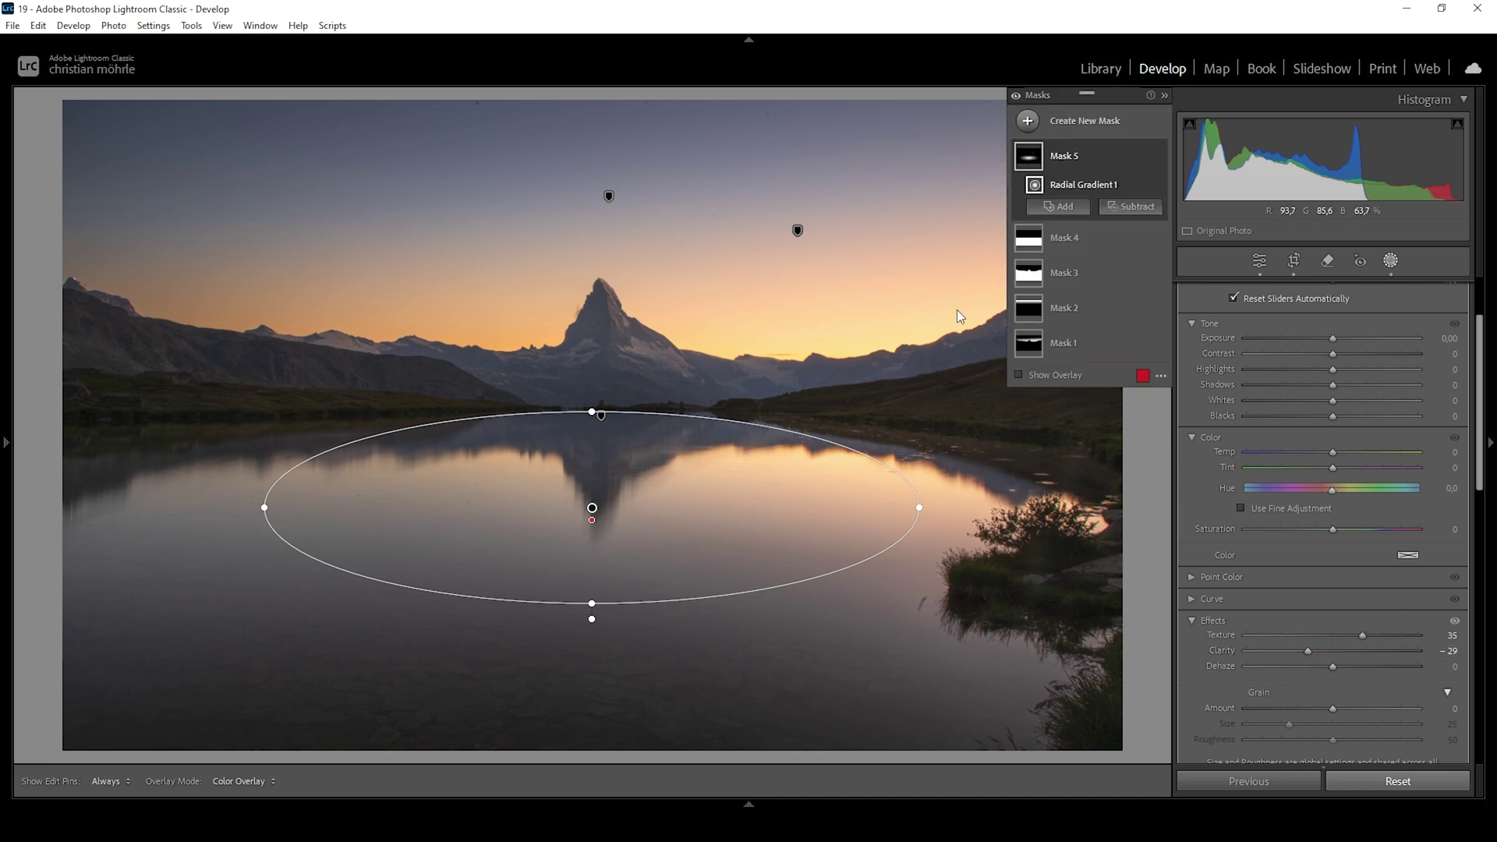
Add a new radial gradient mask over the bright horizon right of the Matterhorn, tilted slightly along the ridge
left_click(1059, 206)
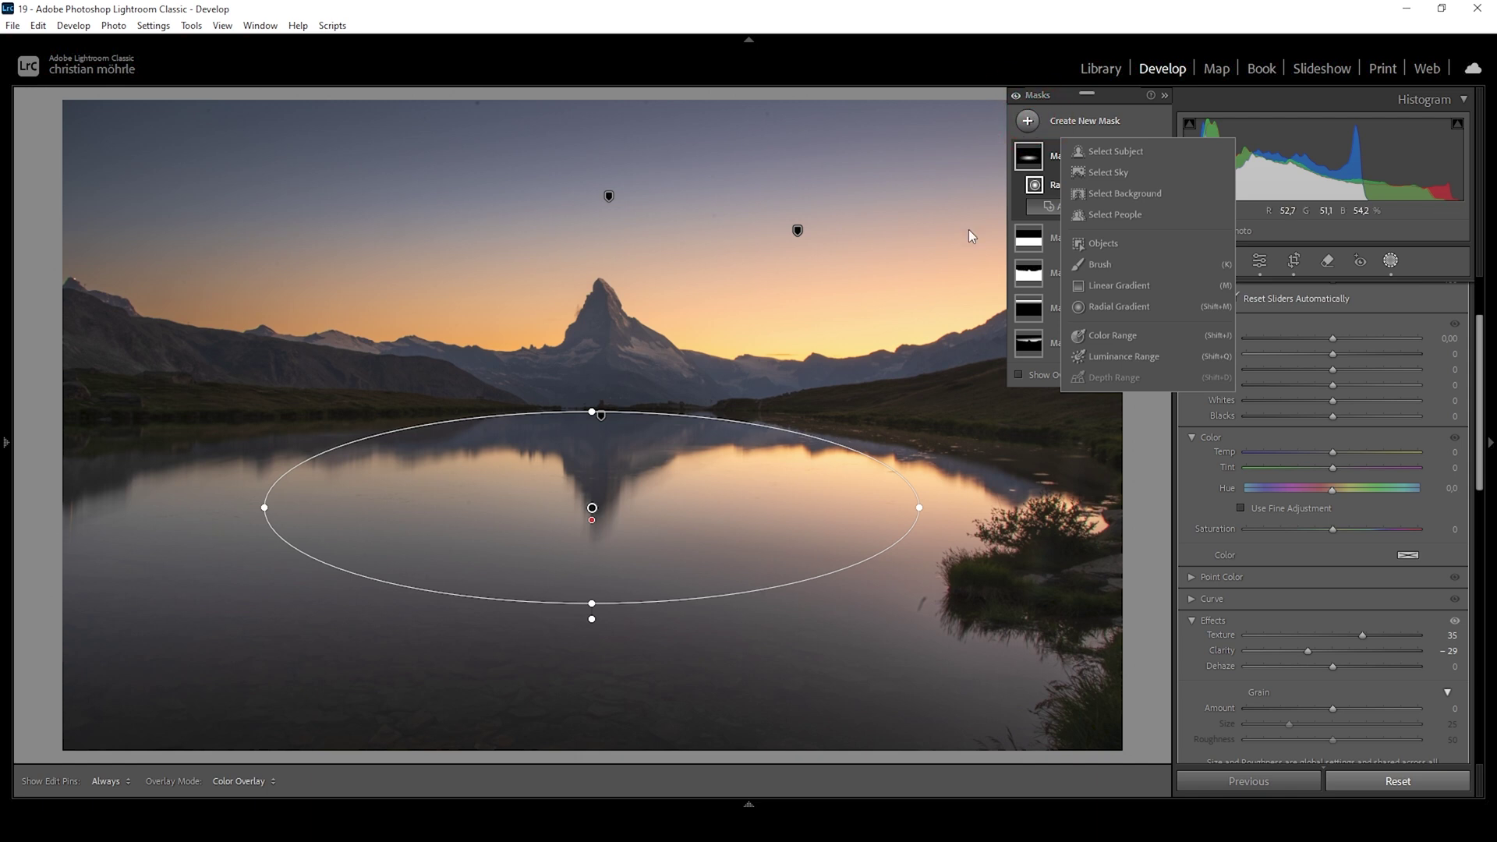
left_click(1127, 309)
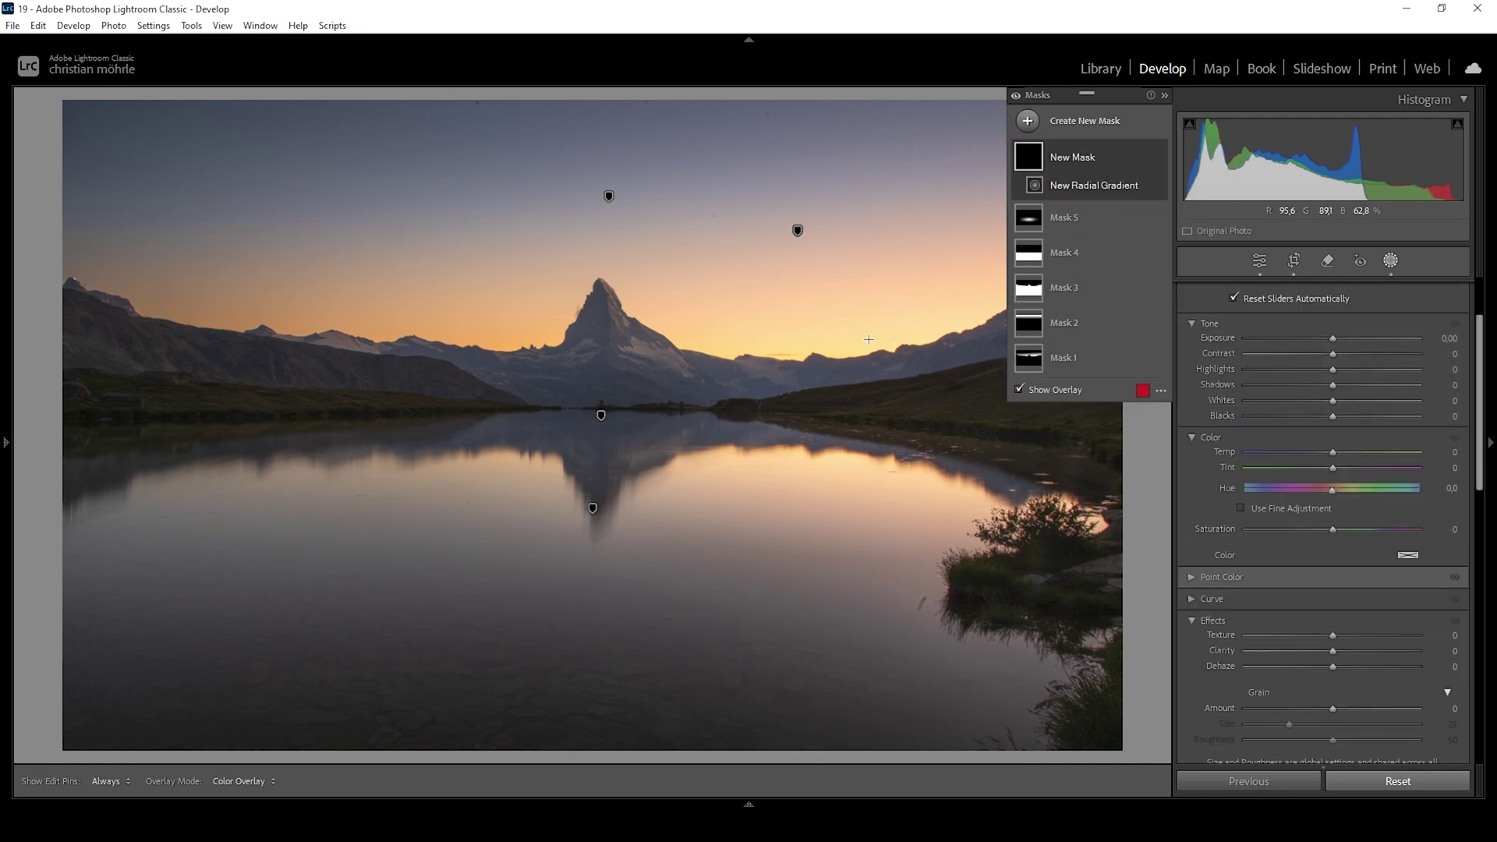
left_click_drag(826, 329, 959, 371)
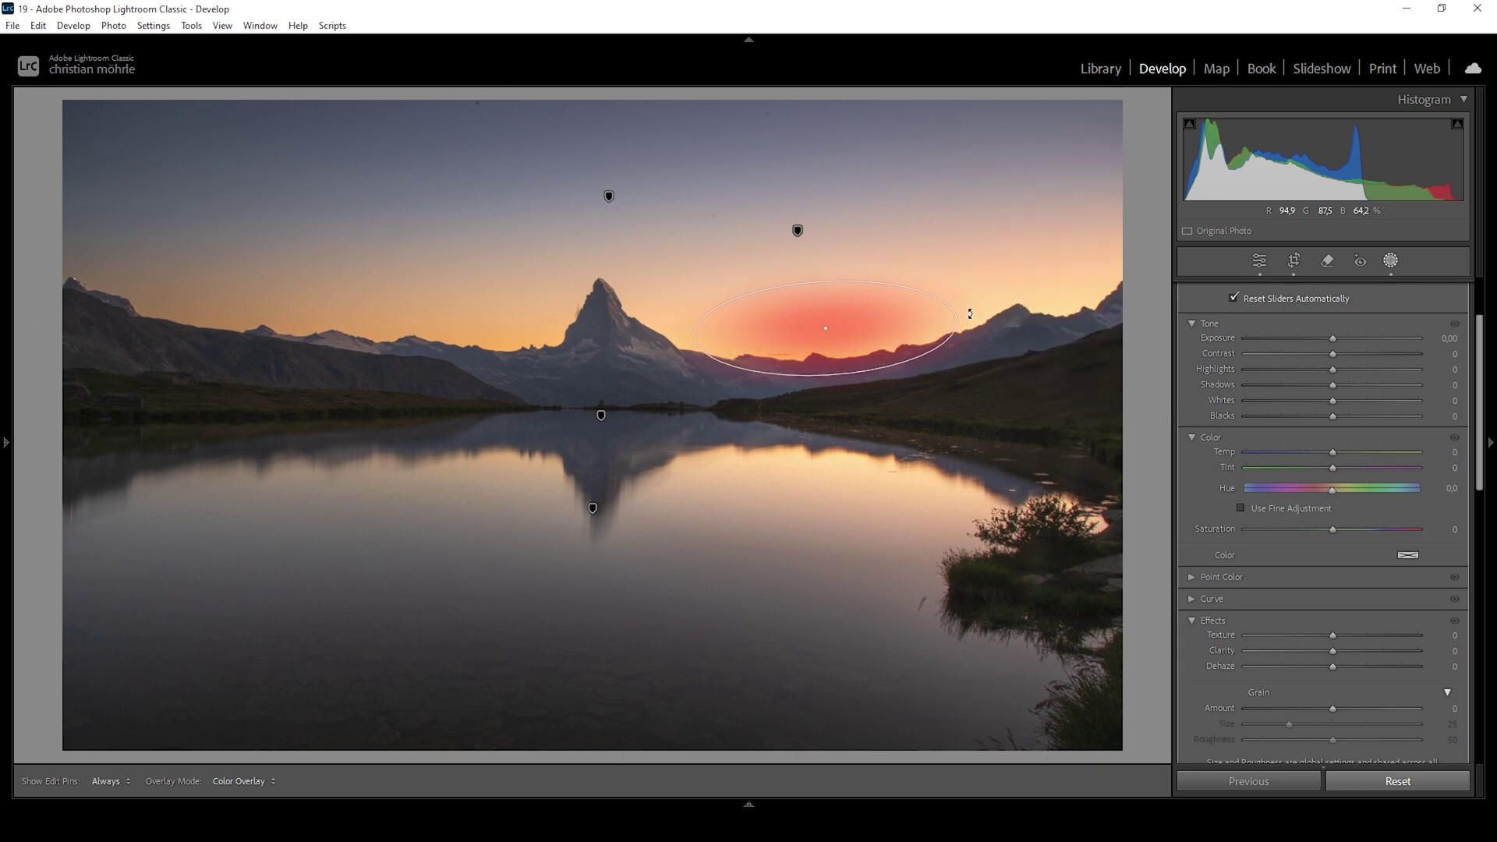
left_click_drag(826, 328, 861, 340)
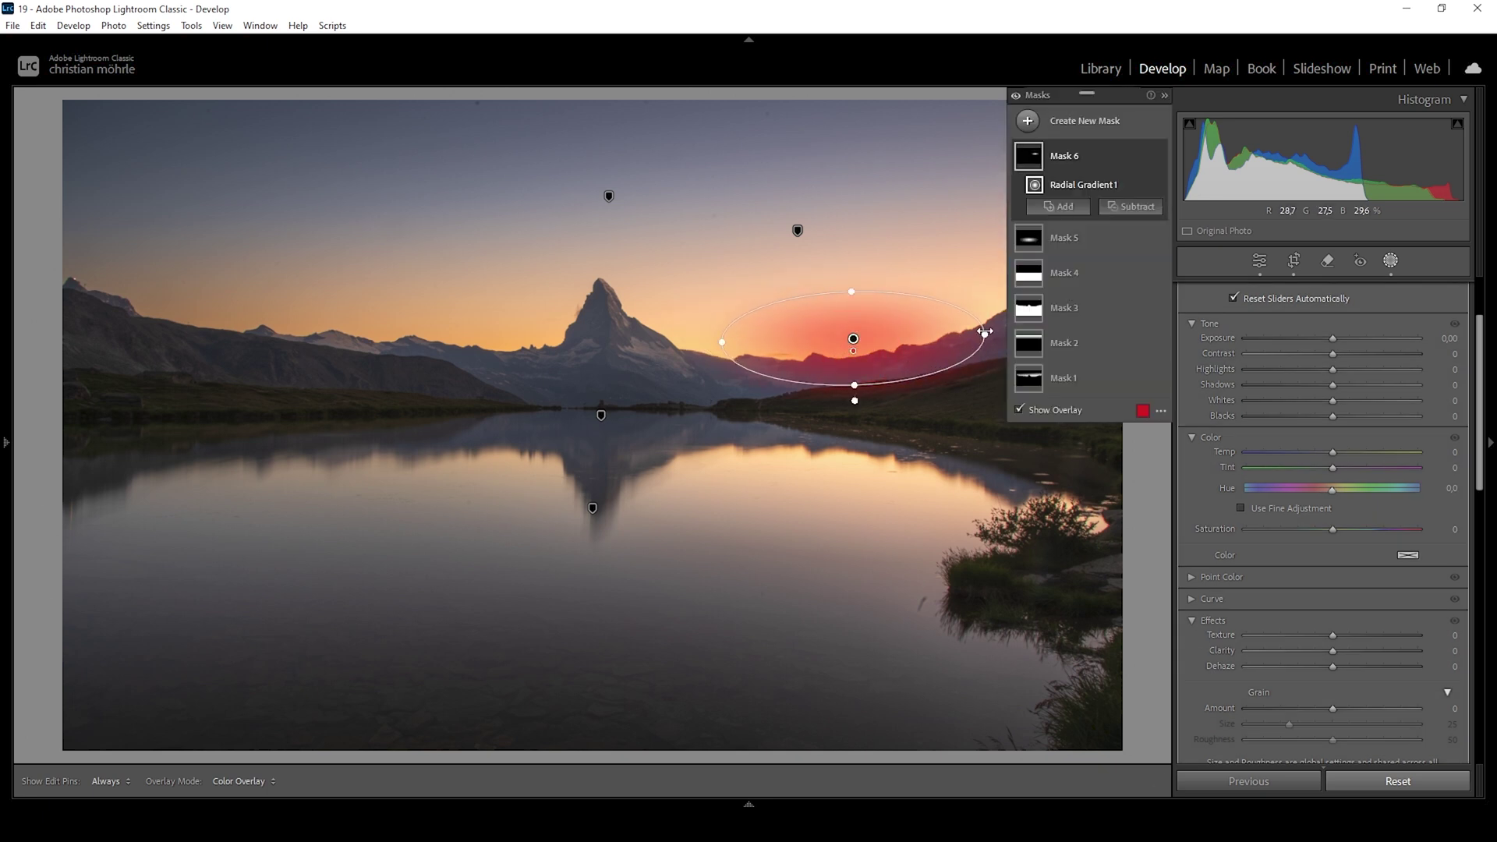
mouse_move(985, 332)
left_mouse_down()
mouse_move(1001, 322)
mouse_move(988, 329)
left_mouse_up()
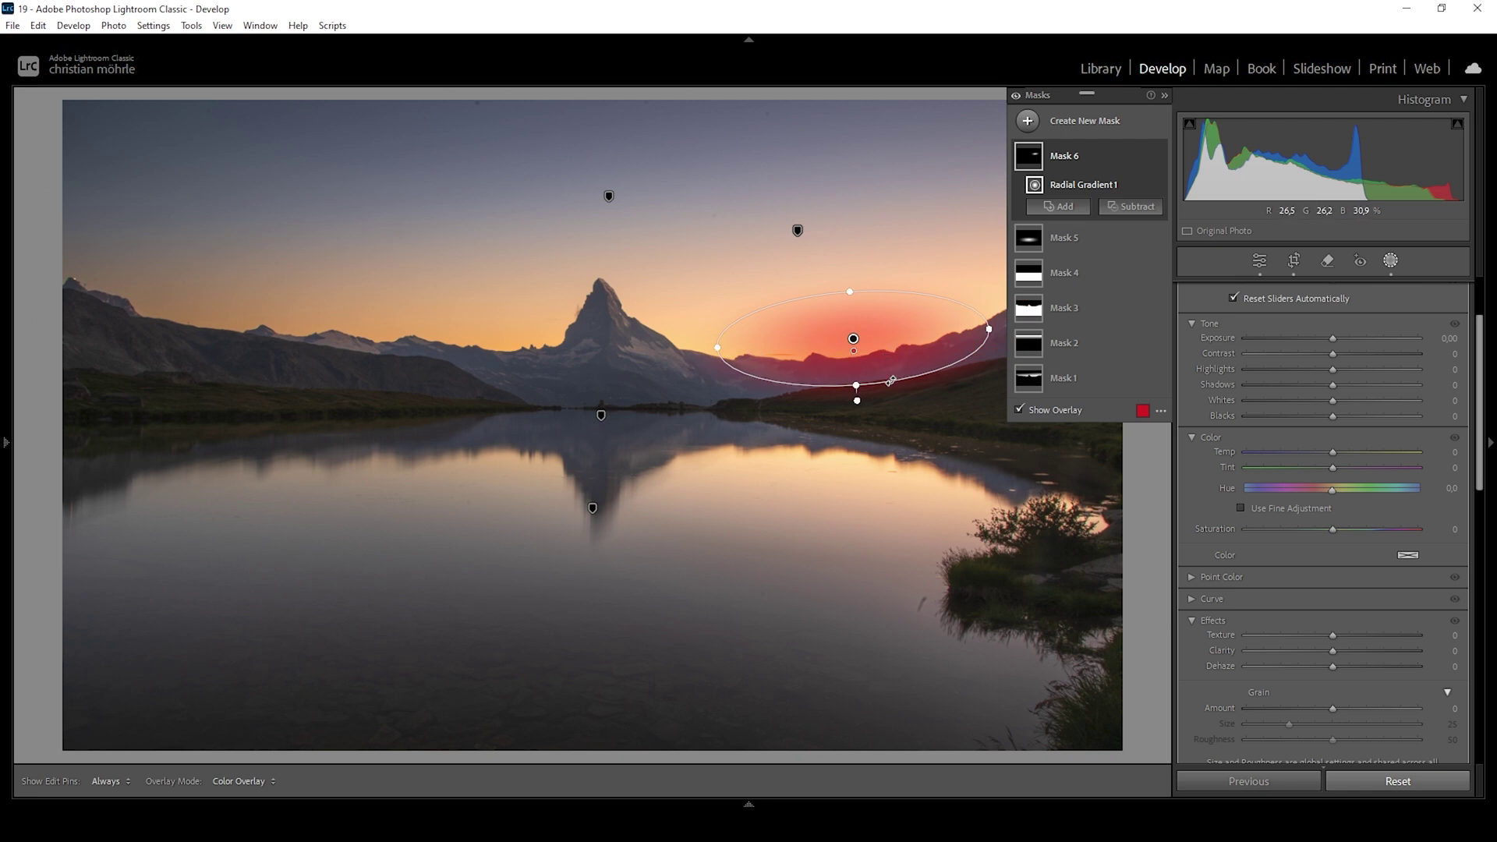
Add a second radial gradient to the horizon glow mask, placed and tilted over the glow's reflection in the lake
left_click(1081, 207)
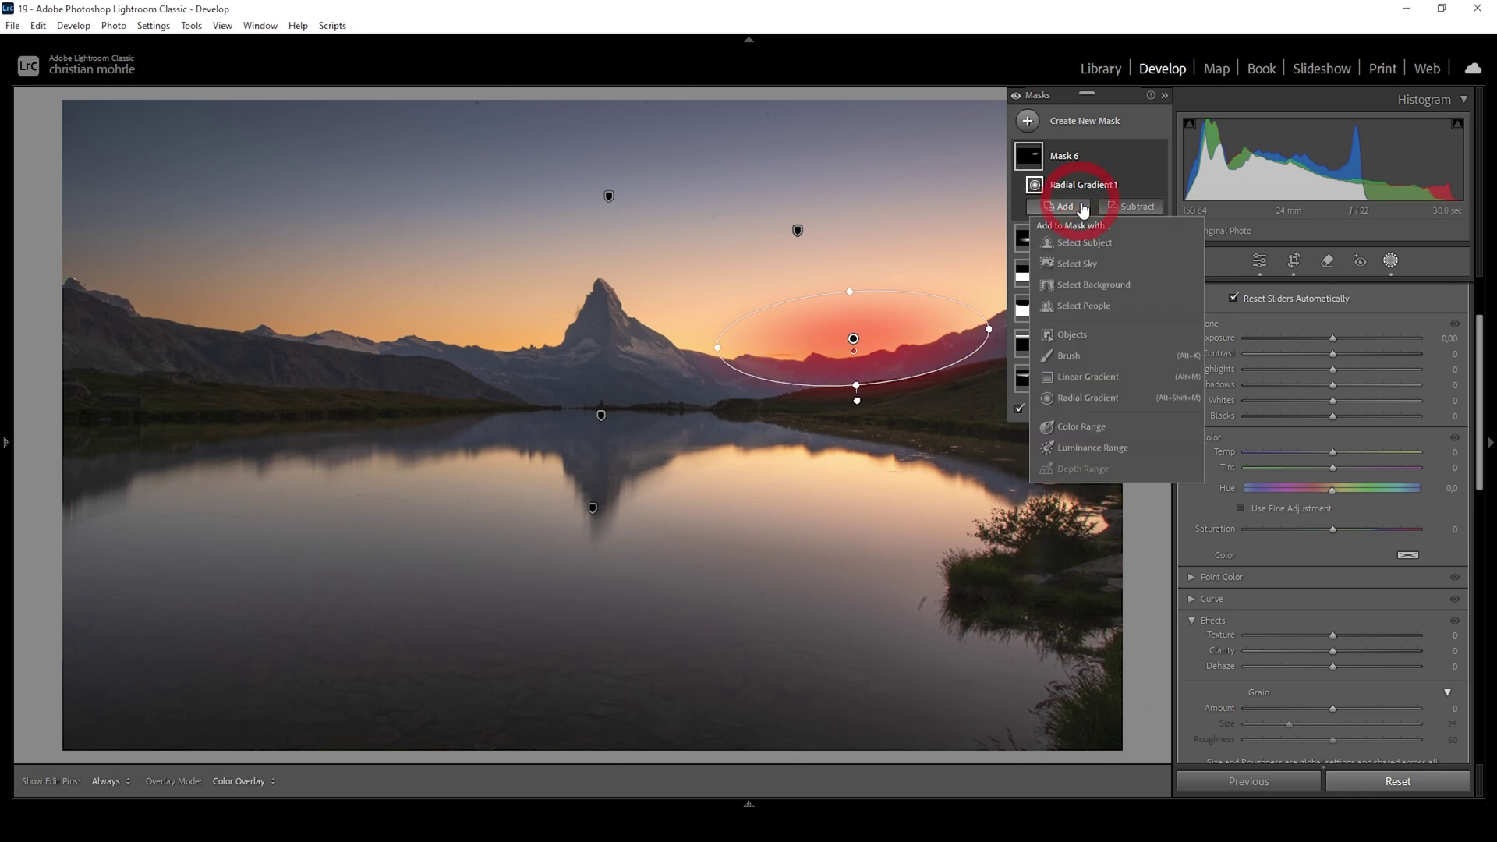
left_click(1093, 395)
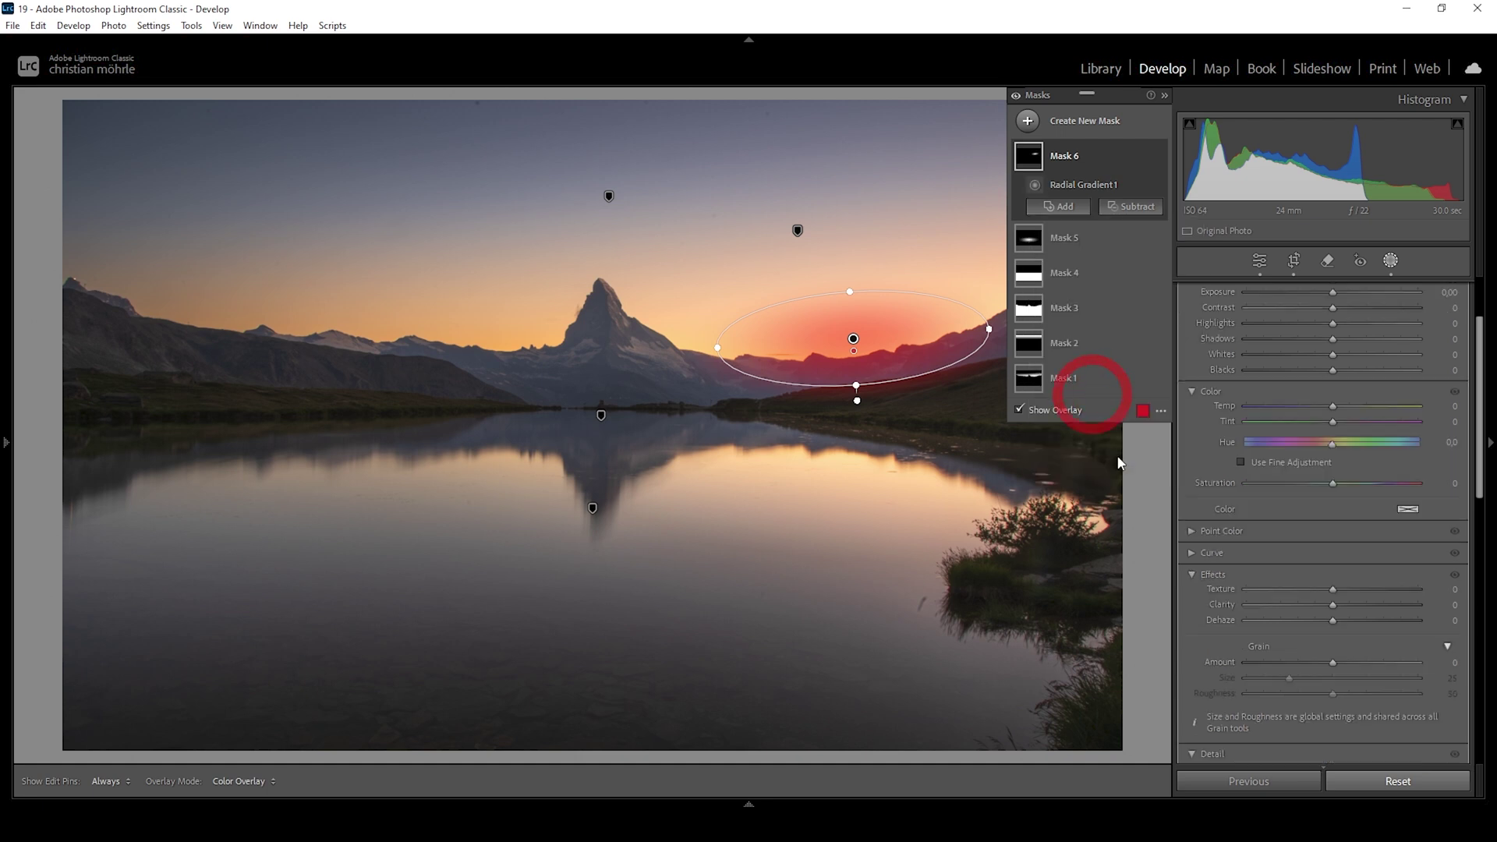
left_click_drag(878, 469, 994, 490)
left_click_drag(879, 469, 894, 501)
left_click_drag(999, 489, 993, 484)
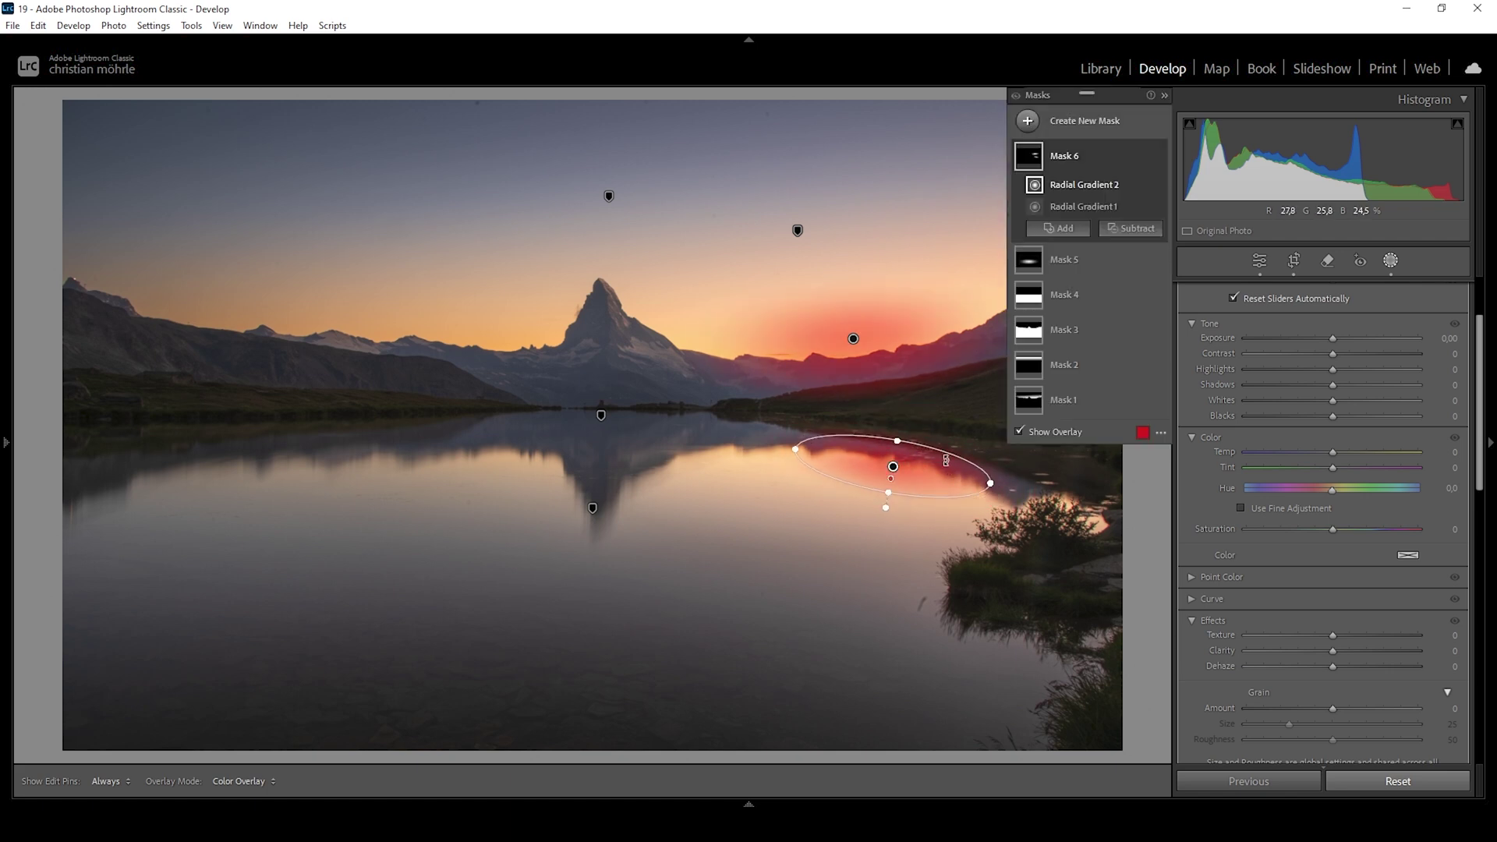
Give the glow mask a hazy look with Blacks 34 and Dehaze -19
left_click_drag(1336, 418, 1357, 415)
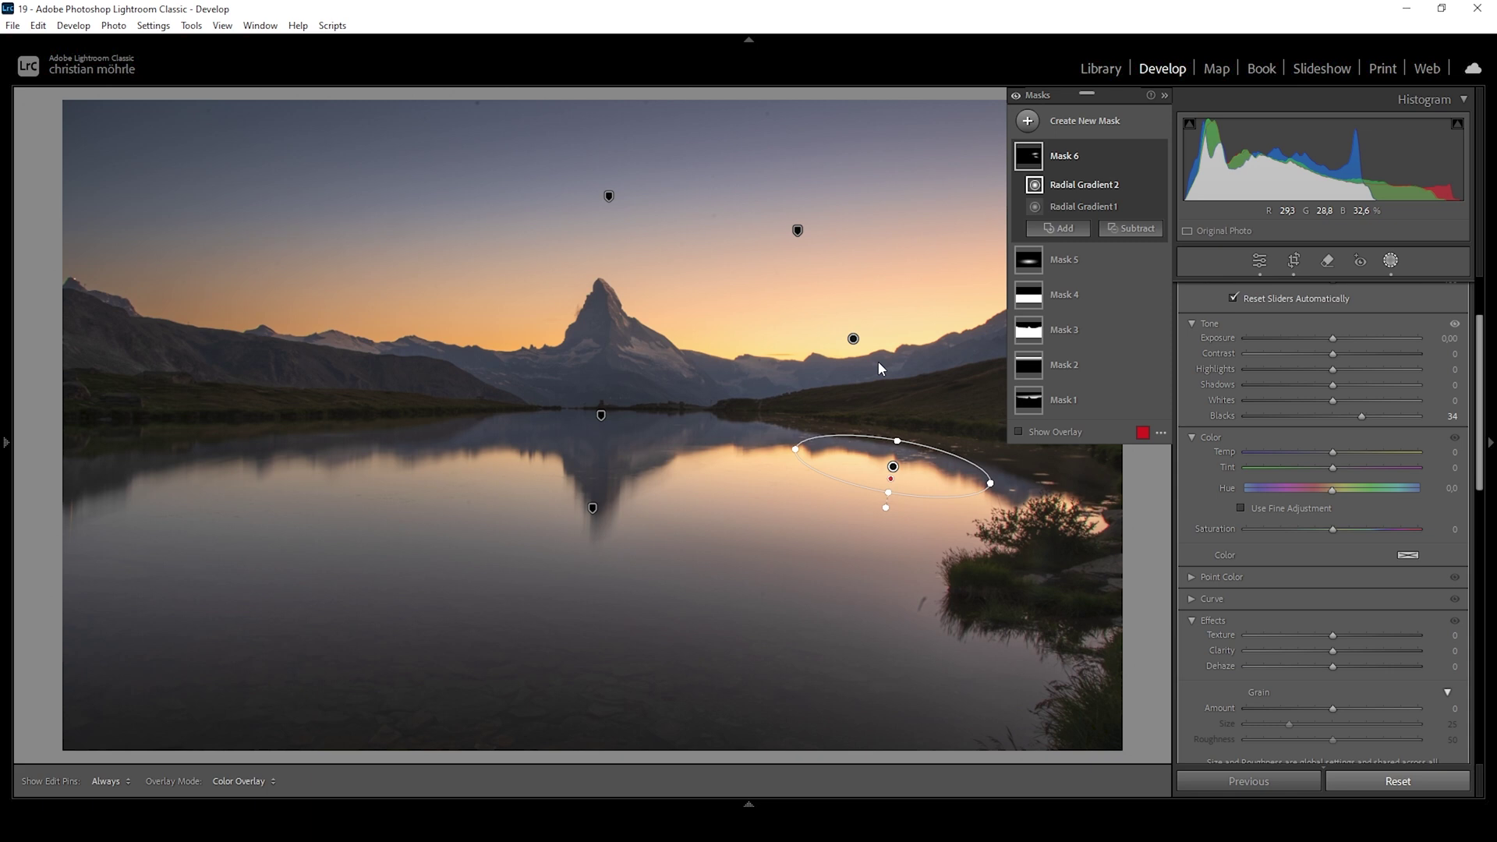
left_click_drag(1474, 388, 1470, 454)
left_click_drag(1335, 488, 1322, 488)
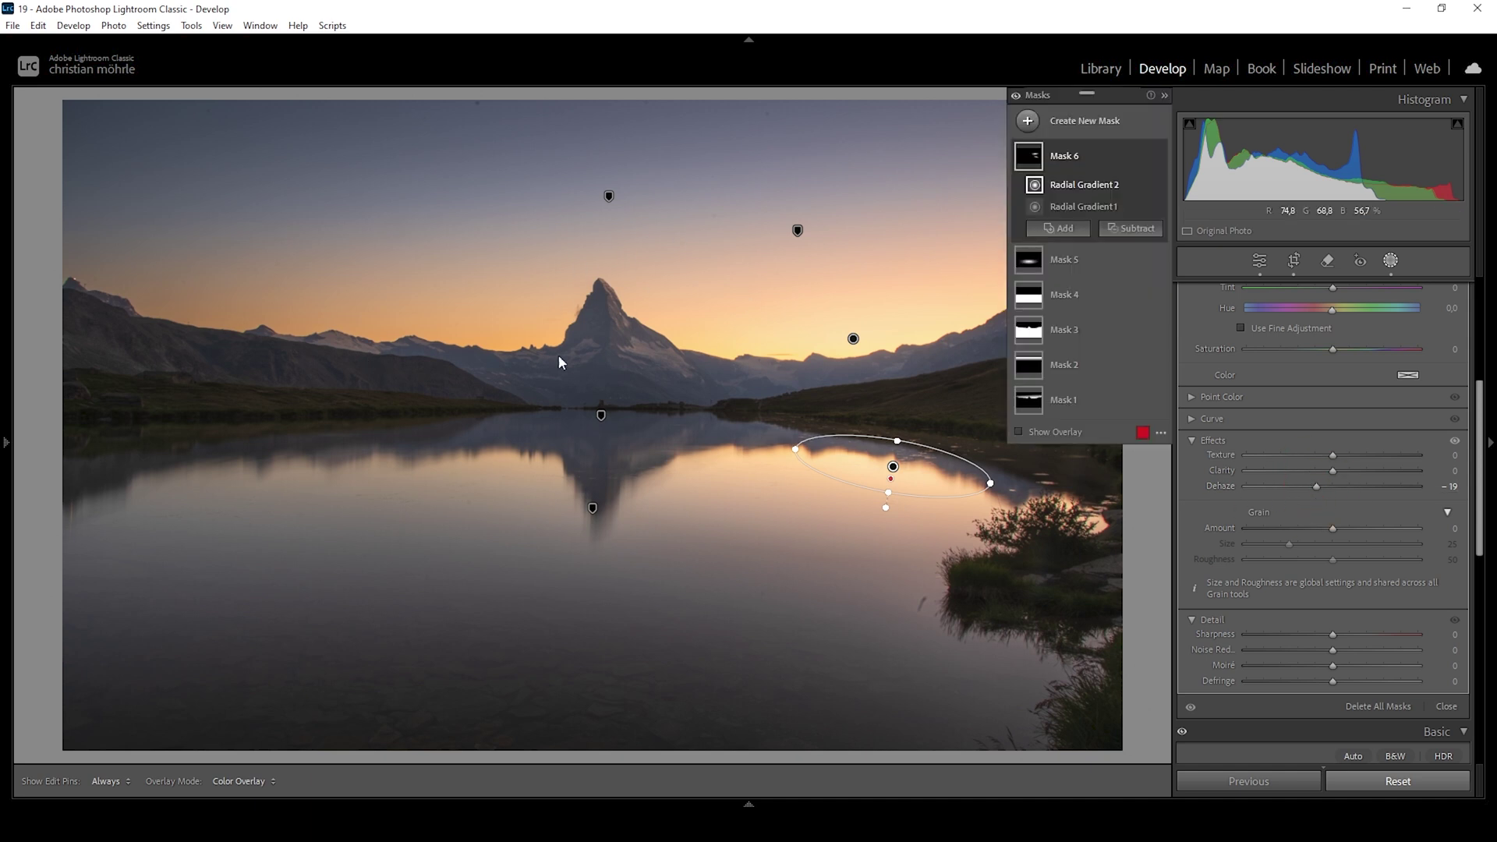
Add a new radial gradient mask around the Matterhorn's peak and subtract the sky from it
left_click(1026, 122)
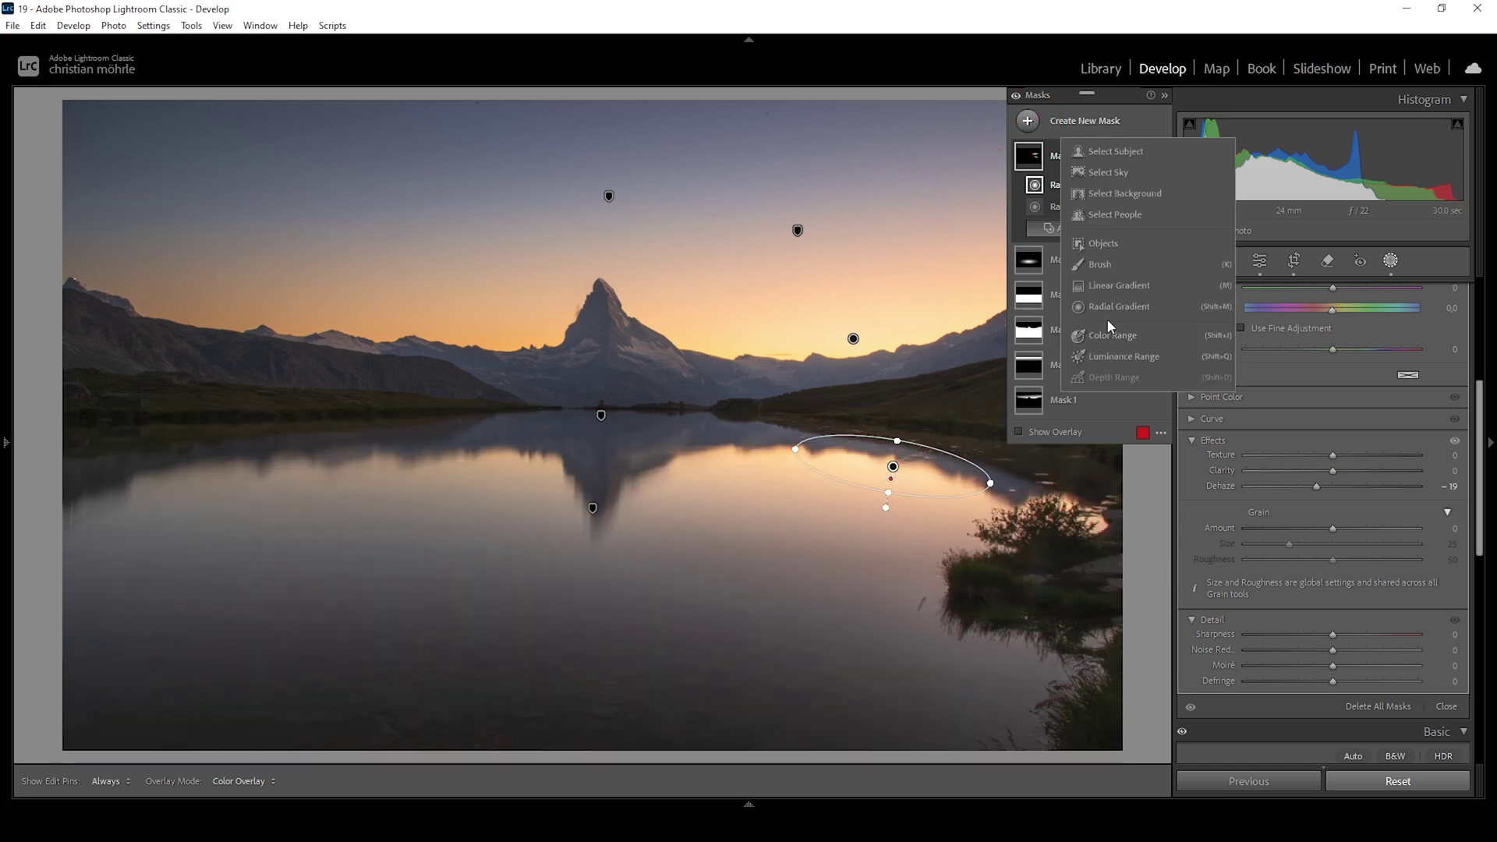
left_click(1110, 309)
left_click_drag(596, 287, 673, 353)
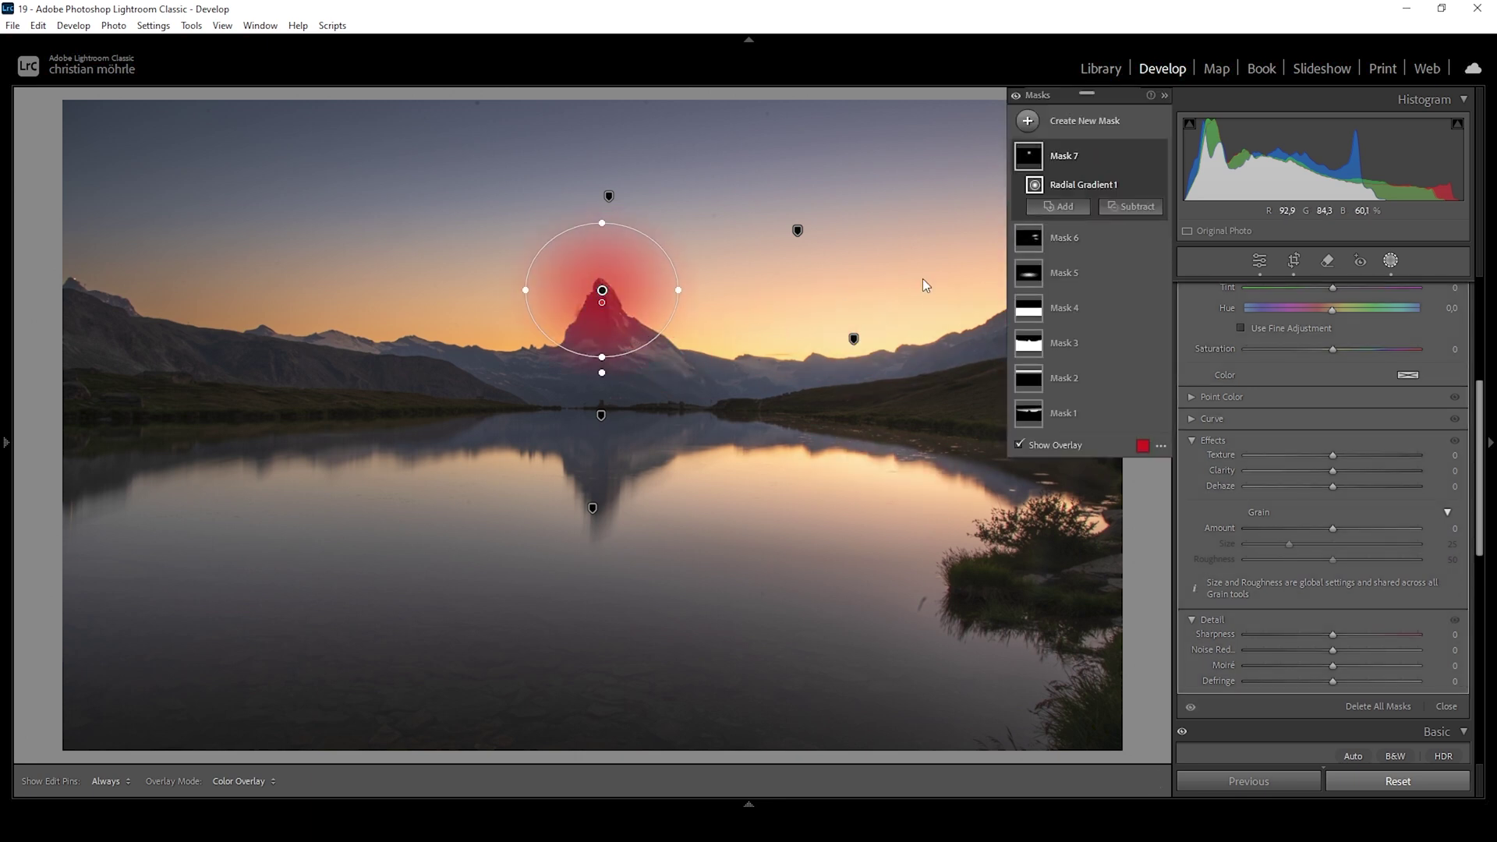
left_click(1122, 208)
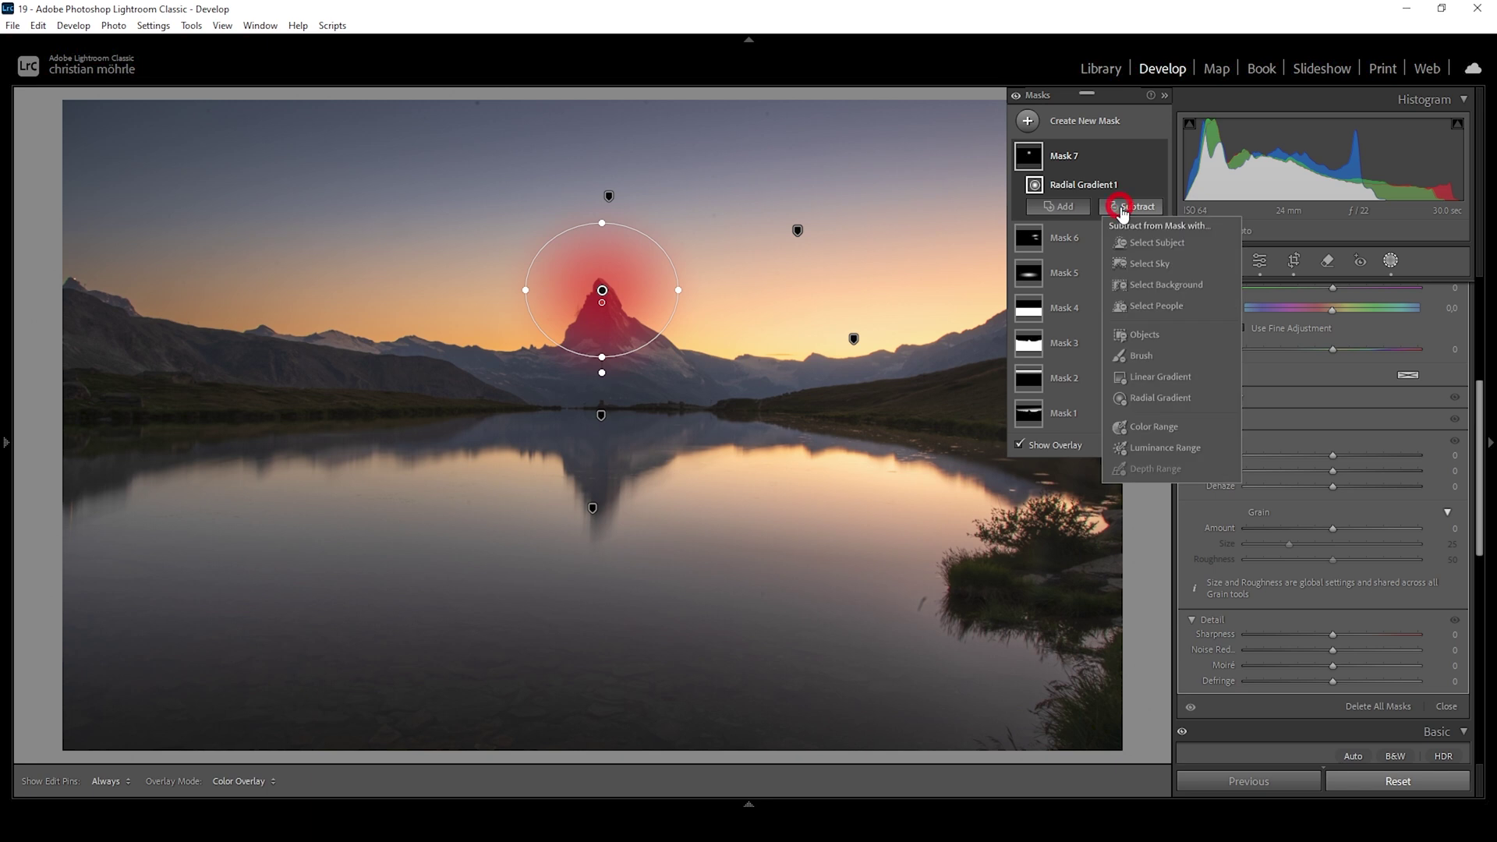
left_click(1143, 265)
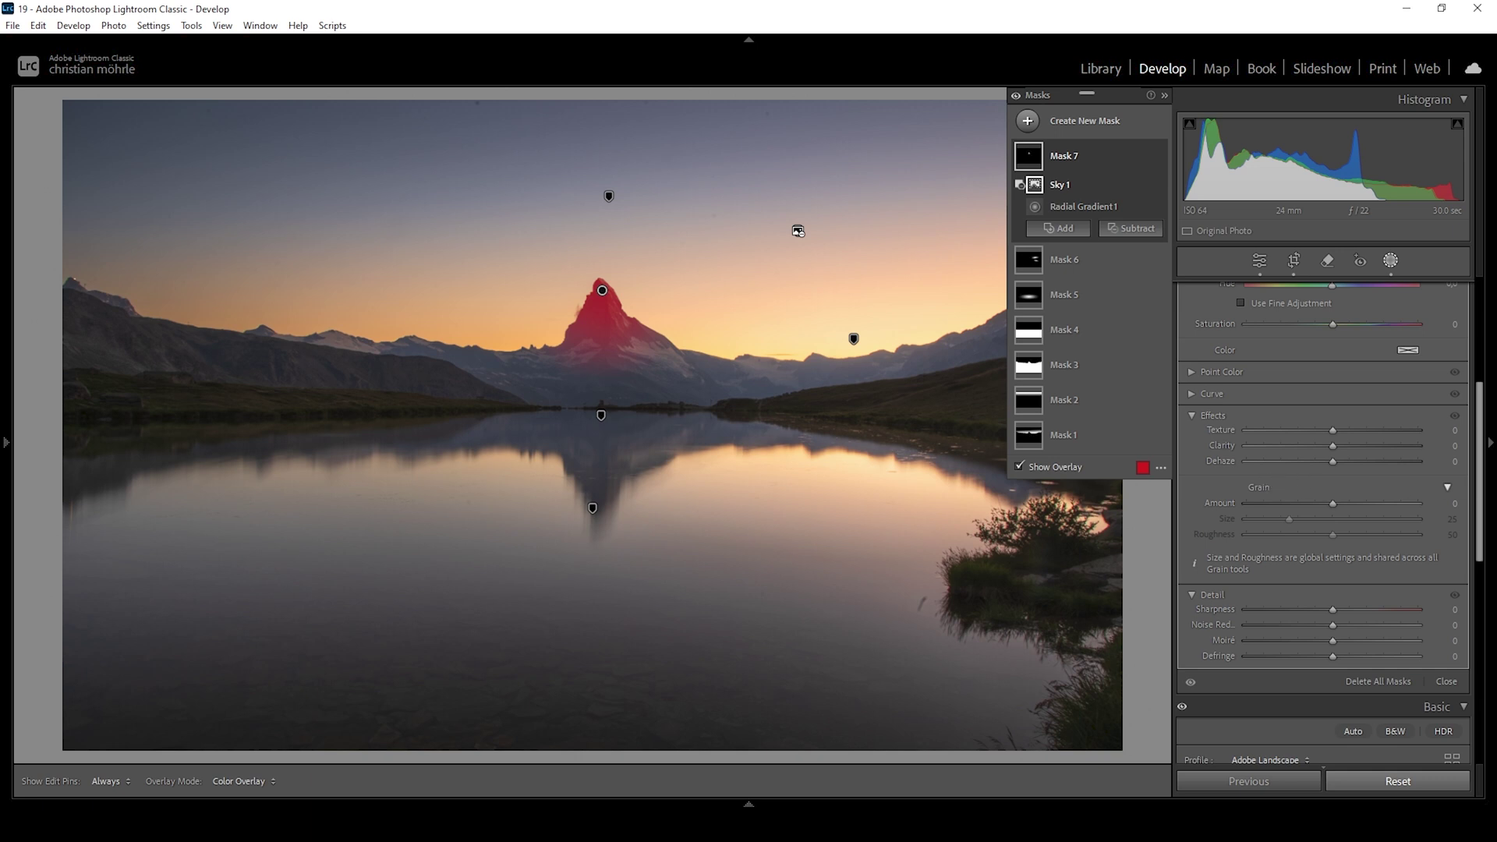
Bring out the peak's detail by setting its mask to Clarity 98 and Contrast 20
left_click(1336, 446)
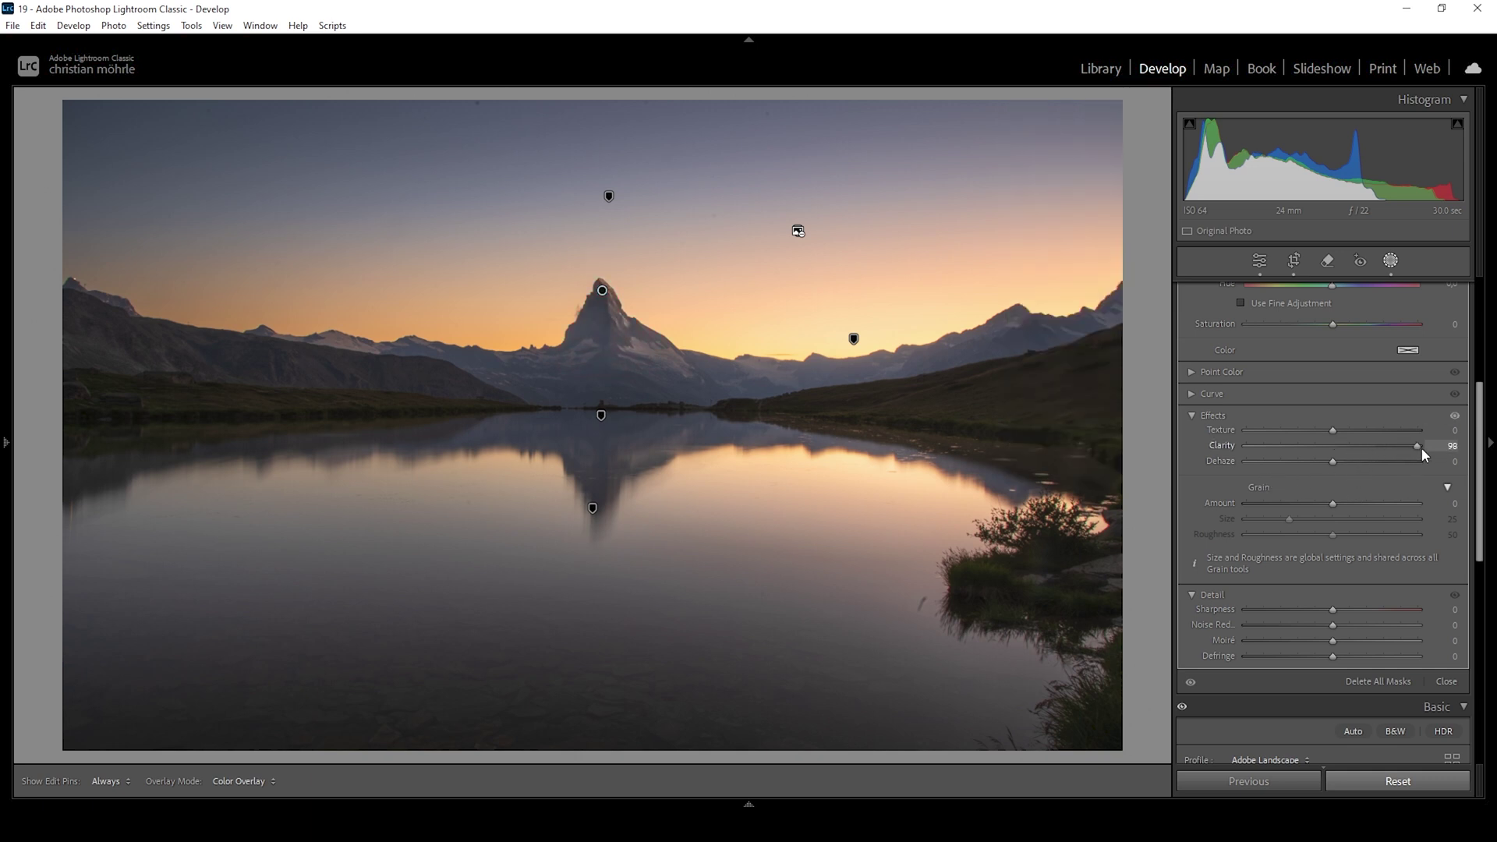
left_click_drag(1420, 449, 1418, 449)
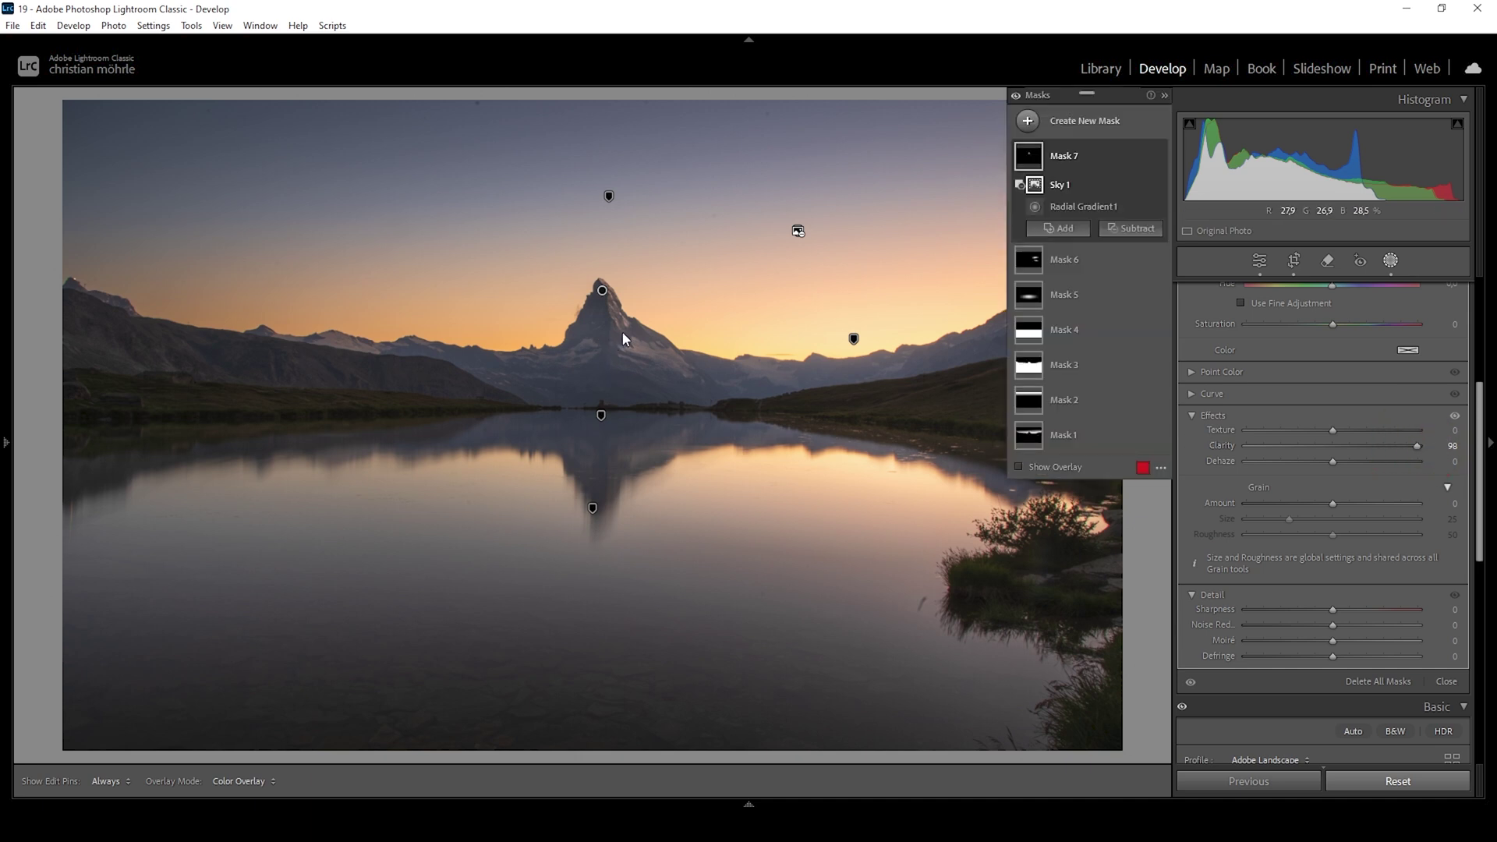
scroll(1360, 536, "up", 5)
left_click_drag(1334, 434, 1349, 434)
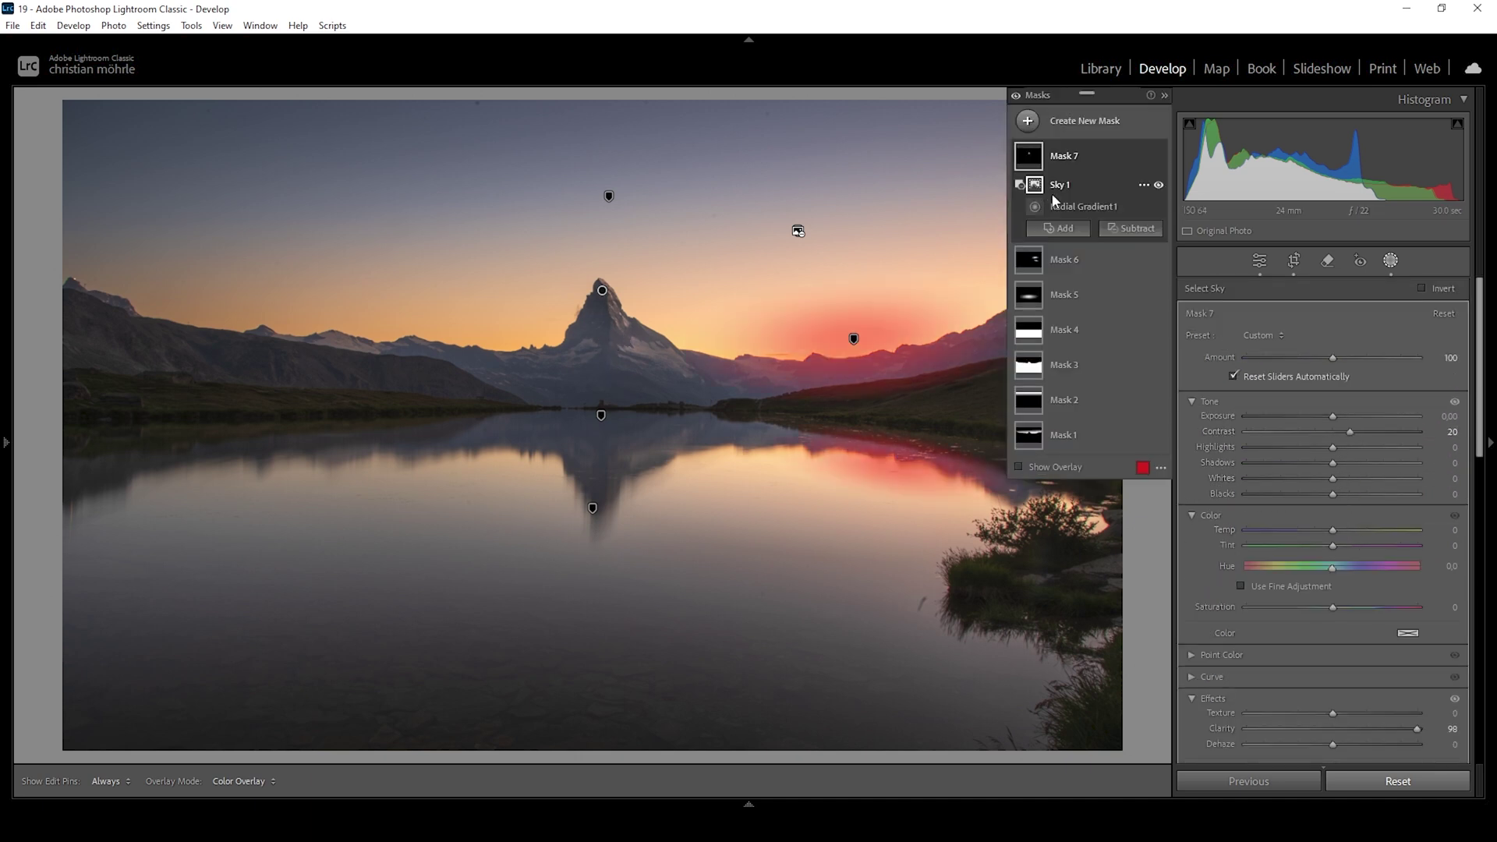
Enlarge and reposition the peak mask's radial gradient so it reaches down to the Matterhorn's base
left_click(1062, 205)
left_click_drag(601, 357, 601, 396)
left_click_drag(618, 343, 624, 337)
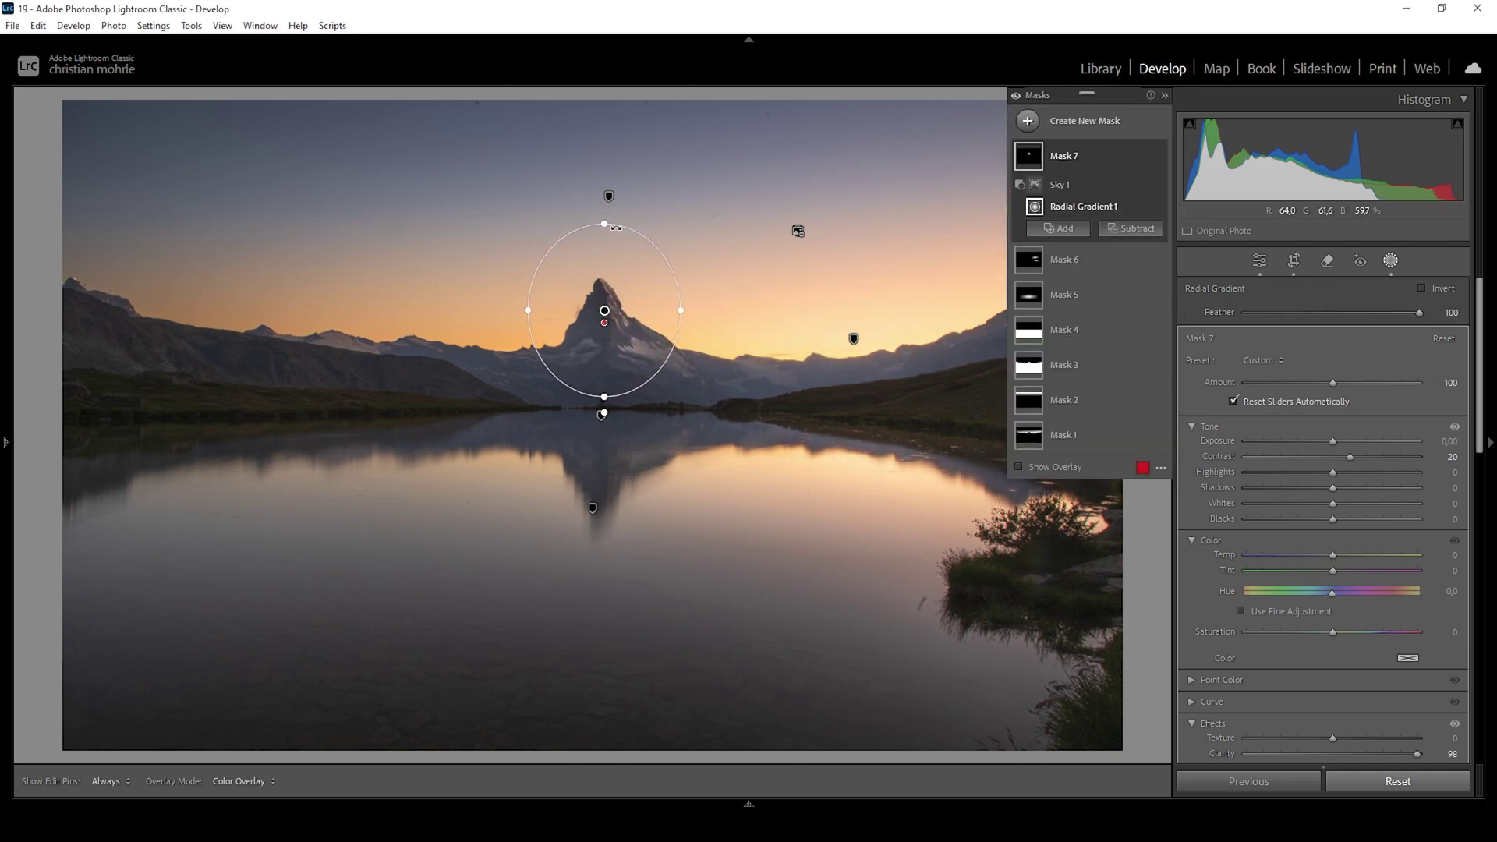
left_click_drag(532, 363, 521, 358)
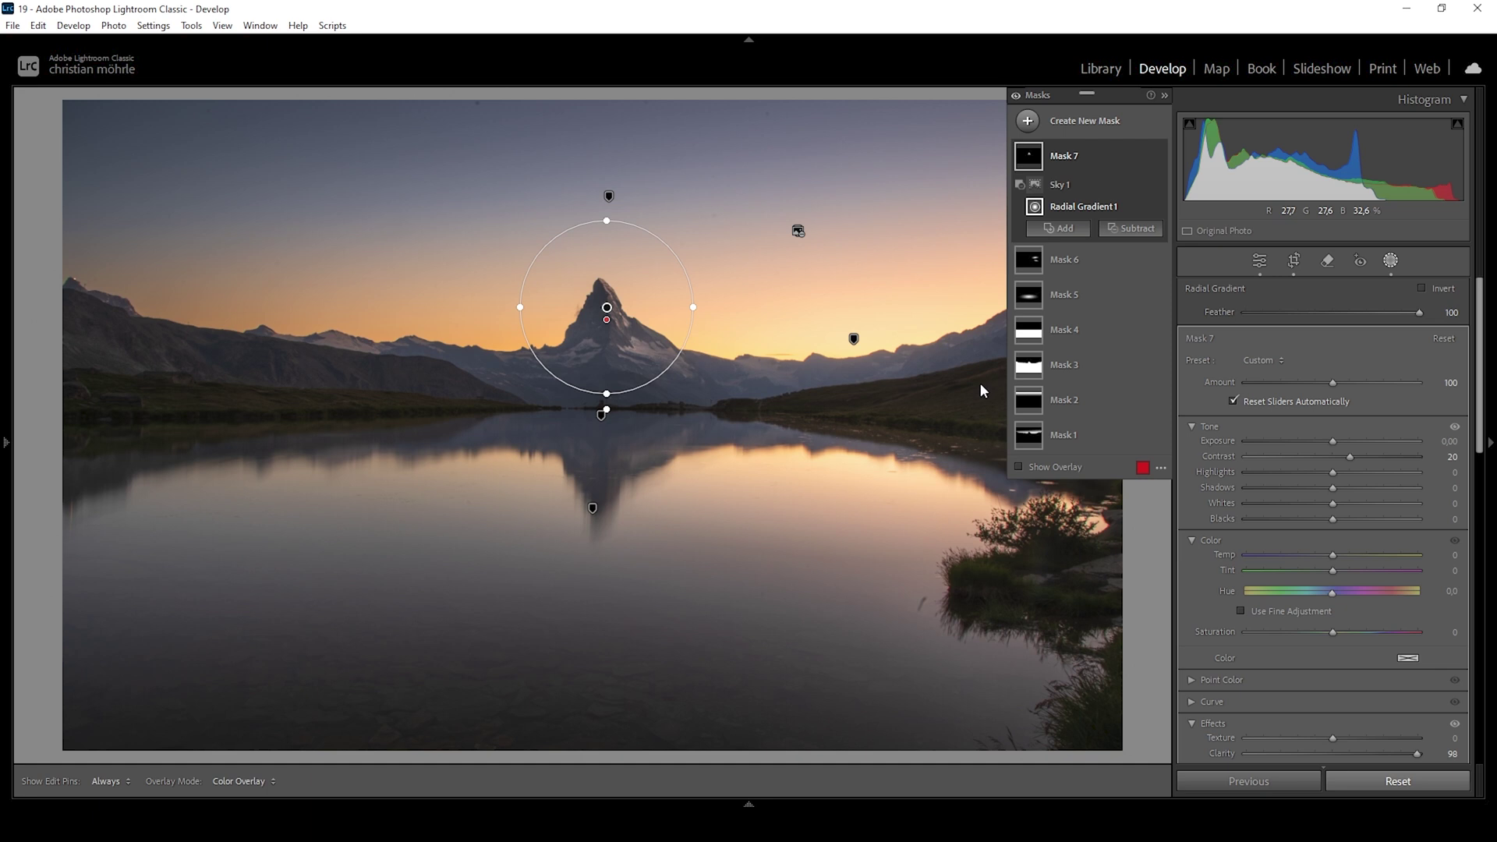
Add a new linear gradient mask running straight down from the photo's top edge to just above the Matterhorn's peak
left_click(1390, 262)
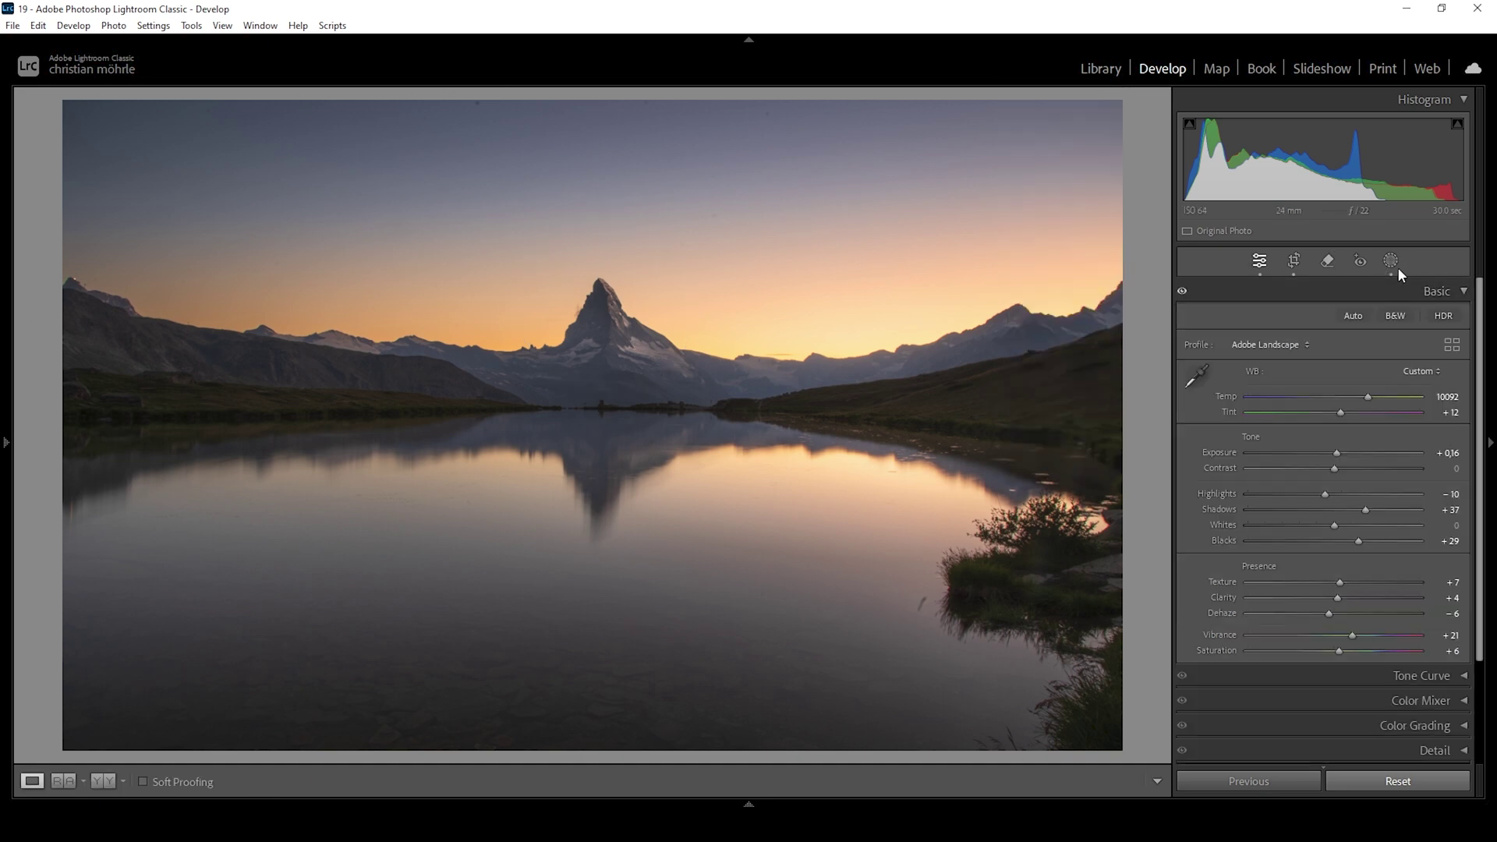
left_click(1395, 267)
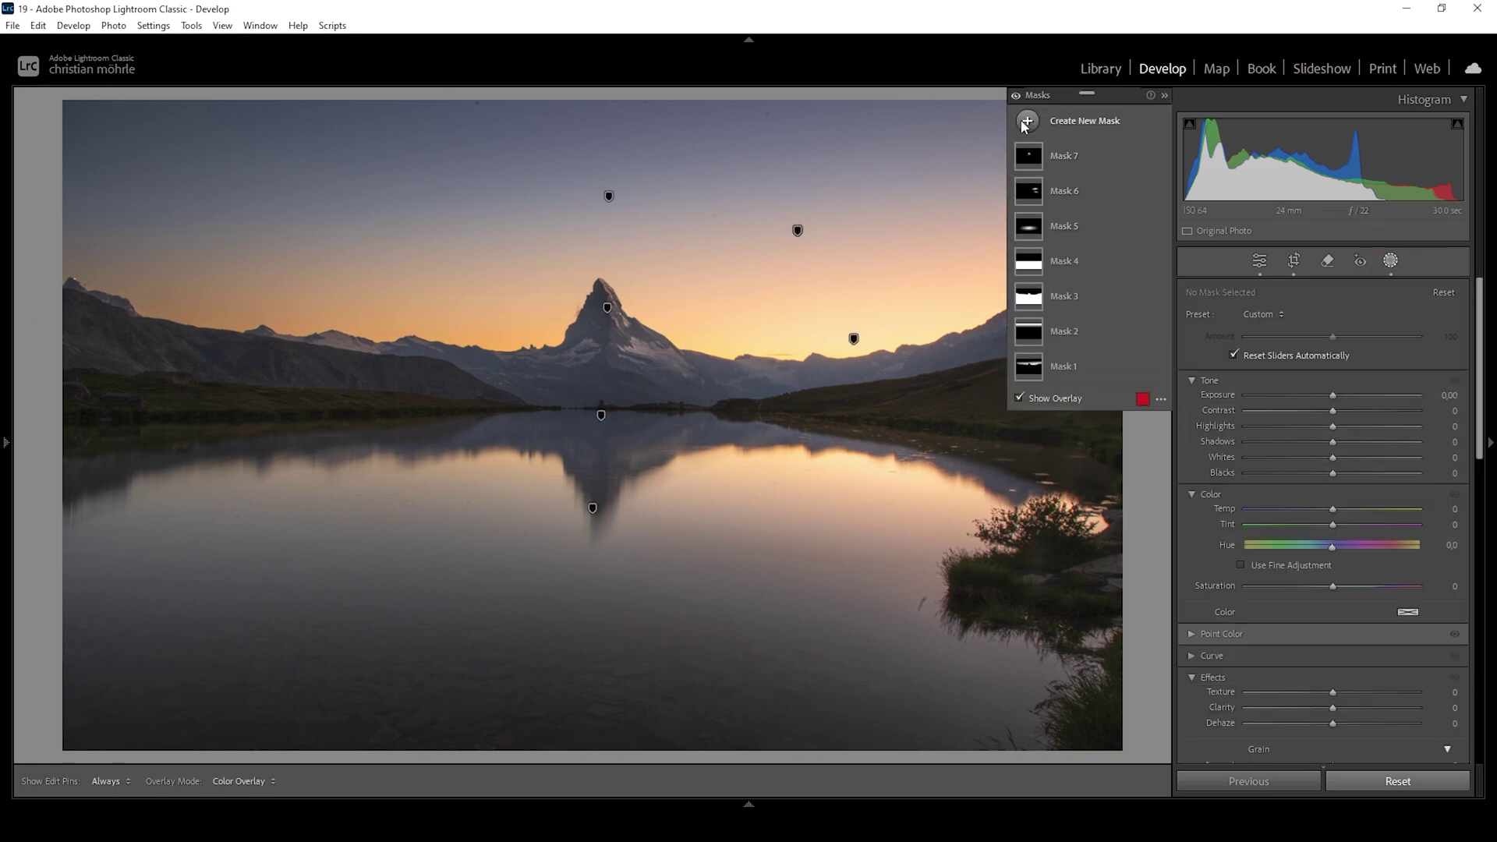
left_click(1026, 122)
left_click(1123, 287)
left_click_drag(614, 93, 611, 243)
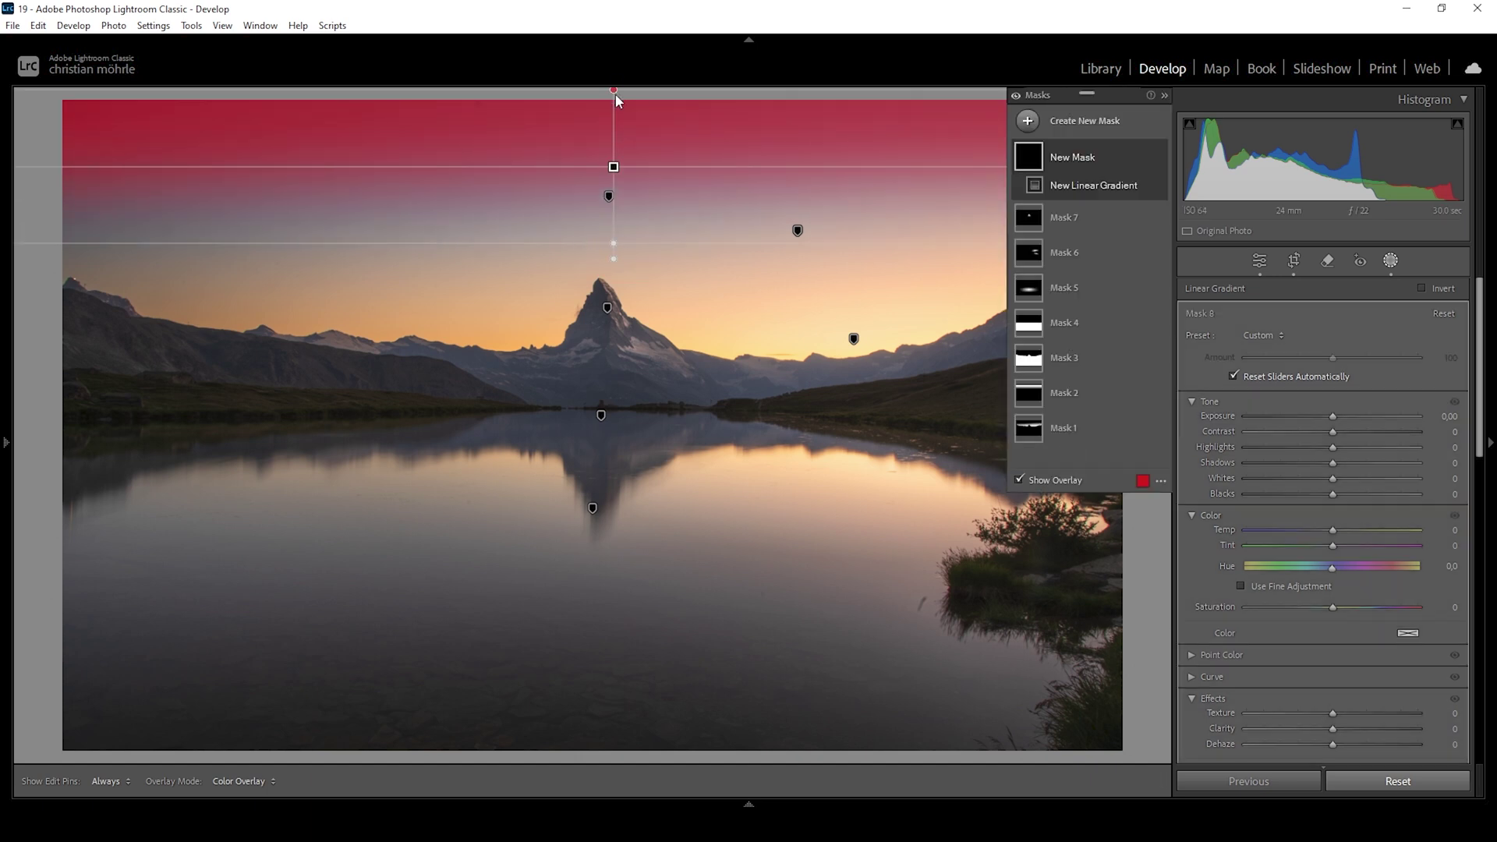
Darken the upper sky with Exposure -1.03, Blacks -16 and Temp -5, extending the new linear gradient above the photo and down to the peak's tip
left_click_drag(616, 86, 620, 33)
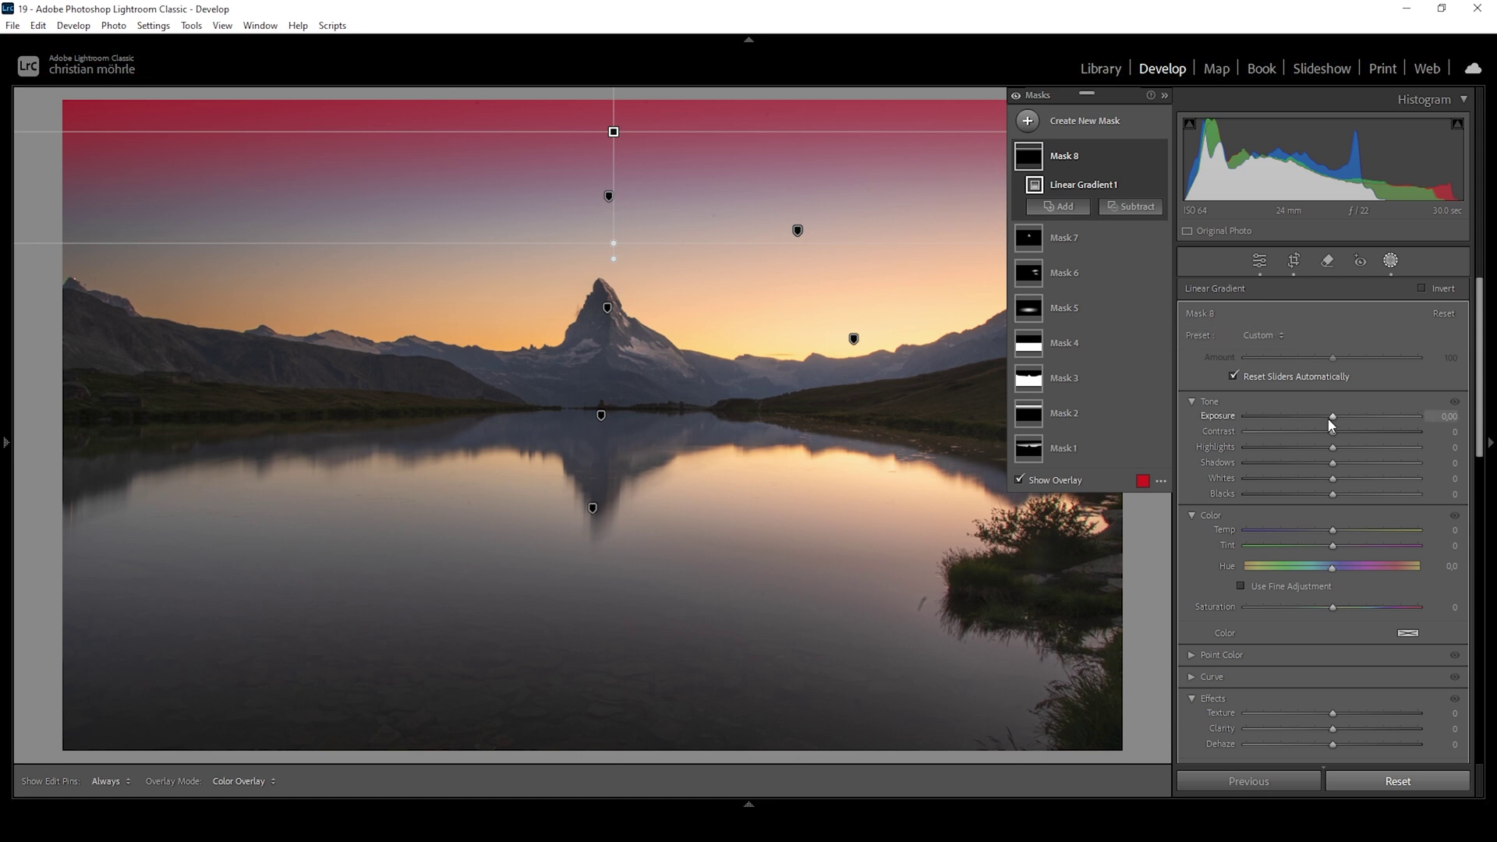
left_click_drag(1333, 420, 1307, 413)
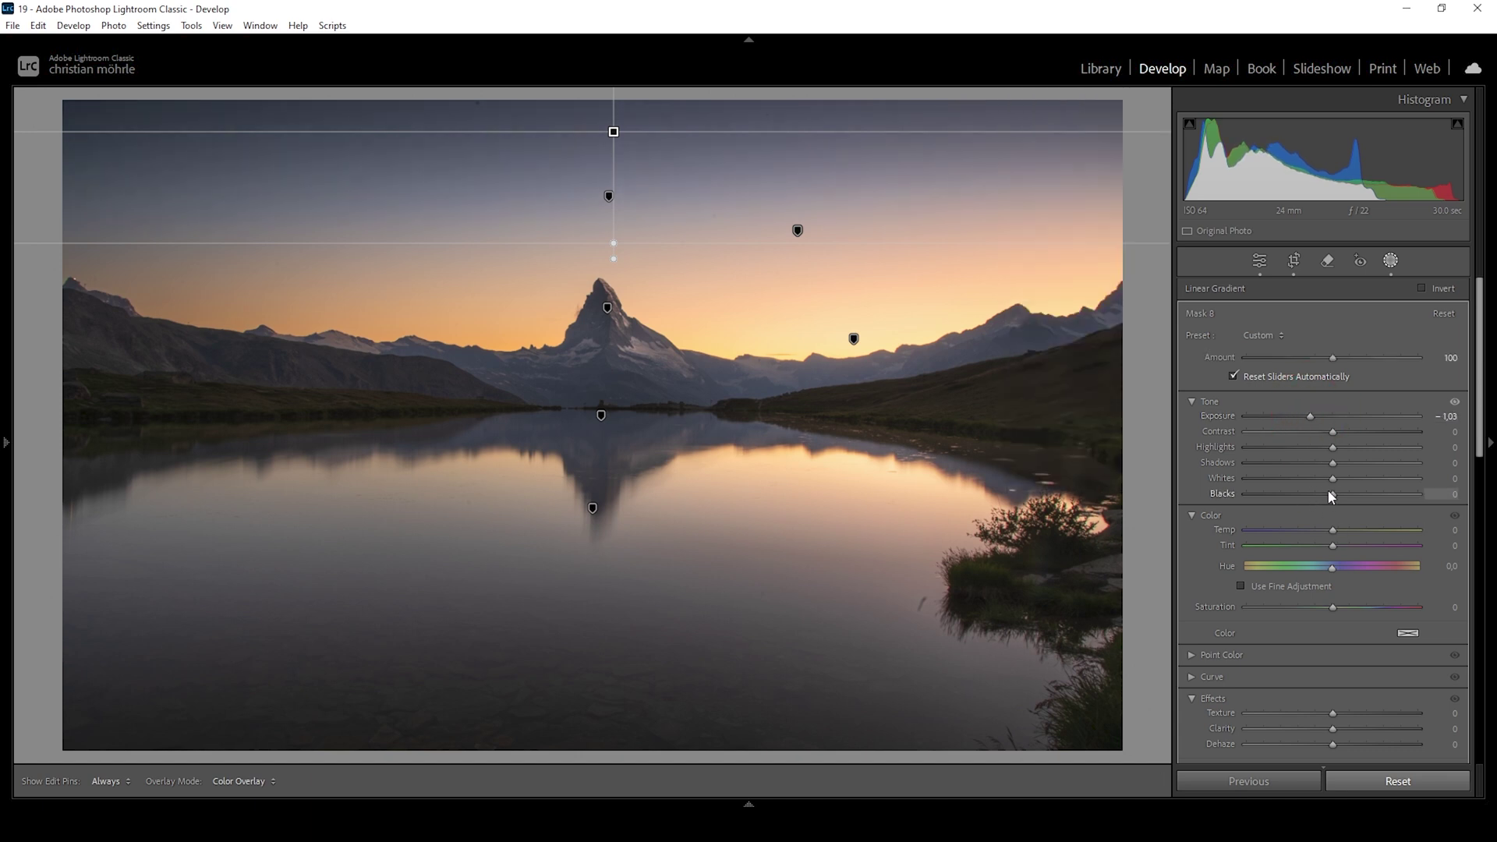
left_click_drag(1323, 497, 1329, 536)
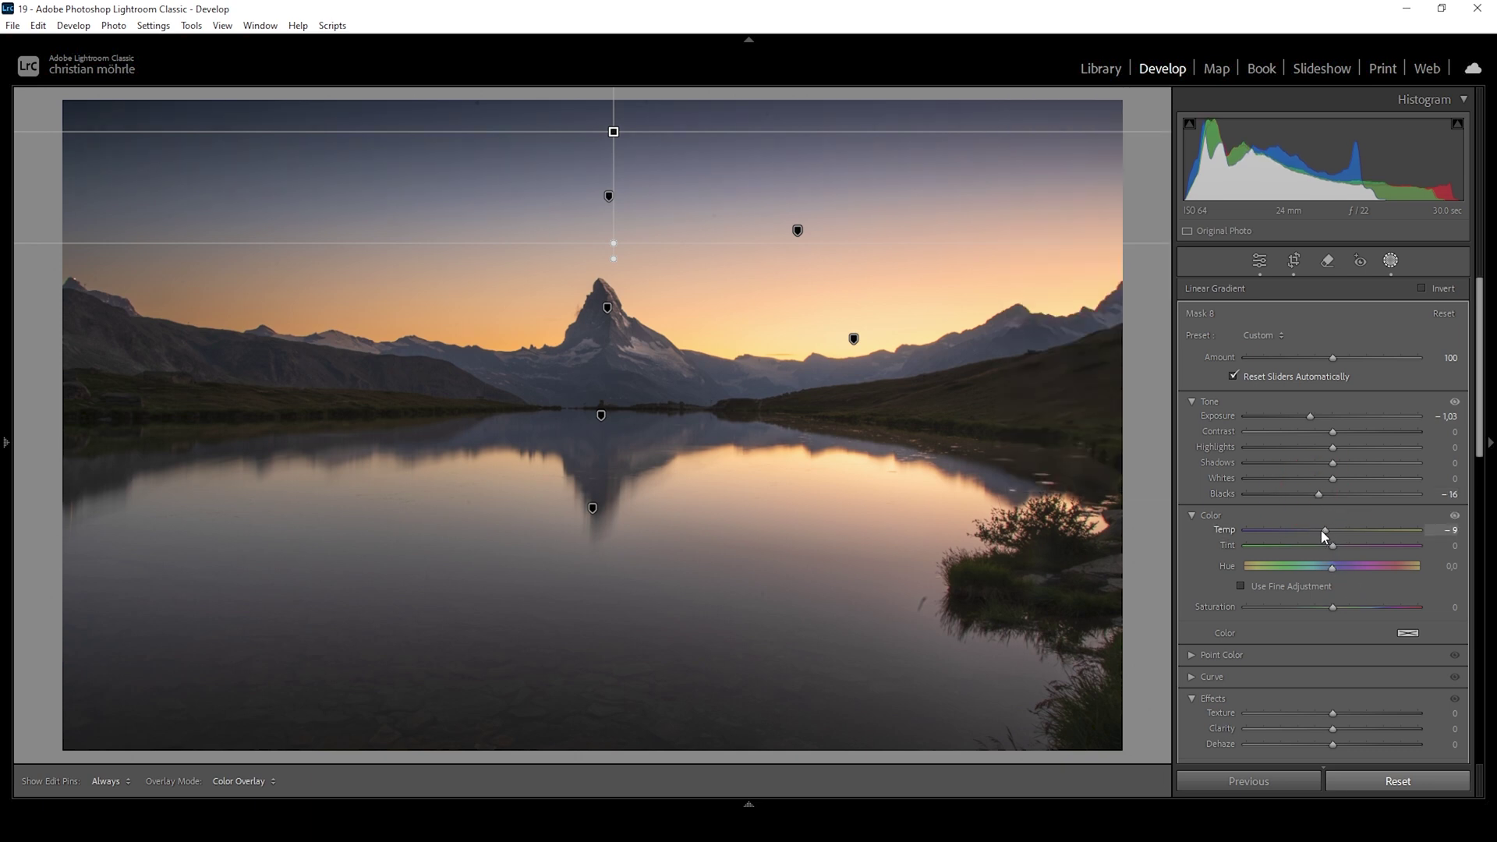
left_click_drag(1324, 530, 1328, 530)
left_click_drag(613, 258, 614, 267)
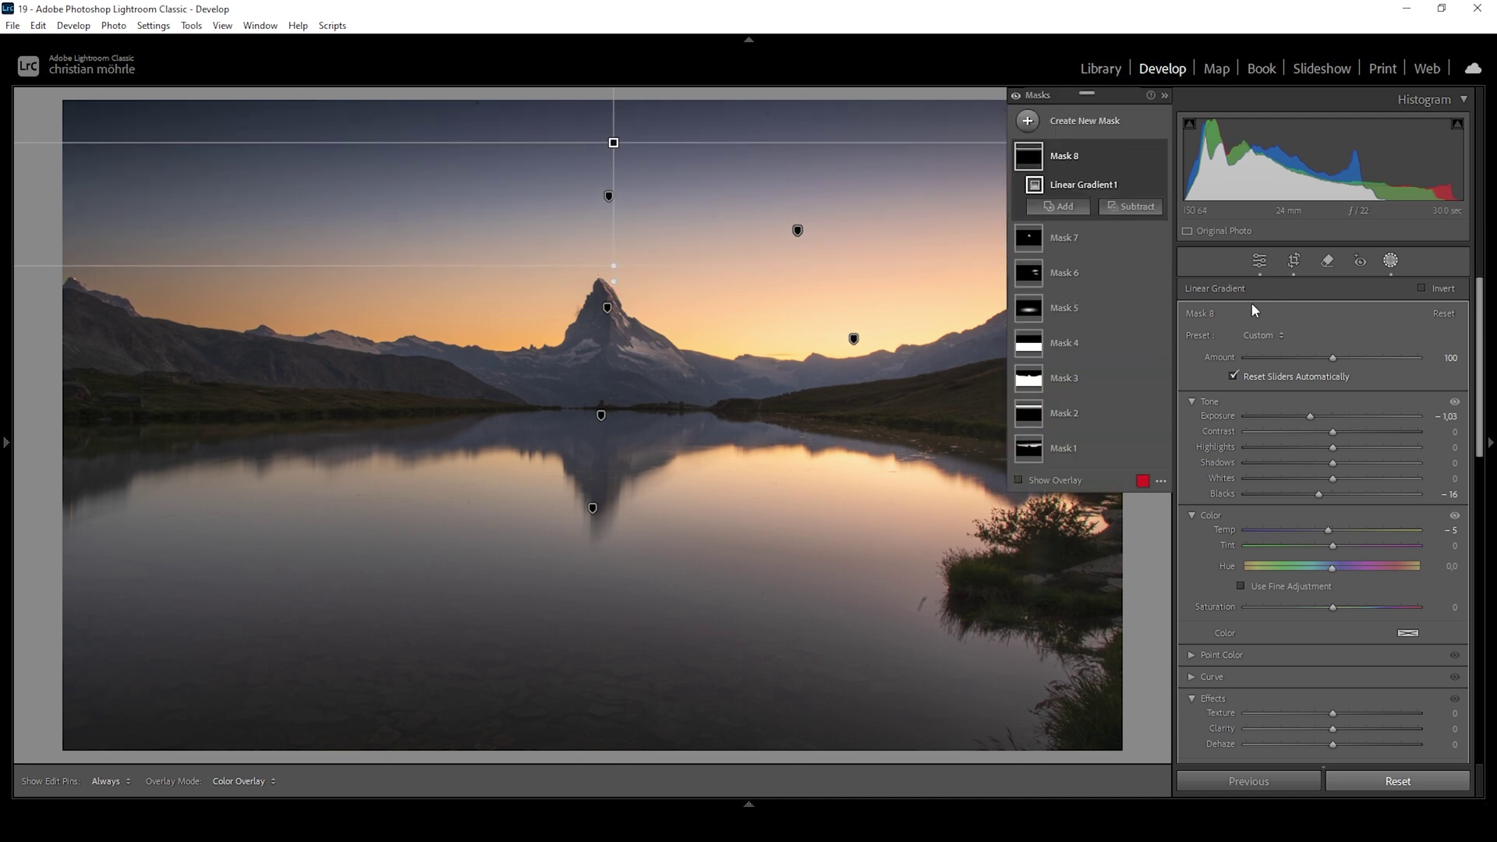
Compare the photo with and without all masks, then leave masking for the global adjustments
left_click(1016, 96)
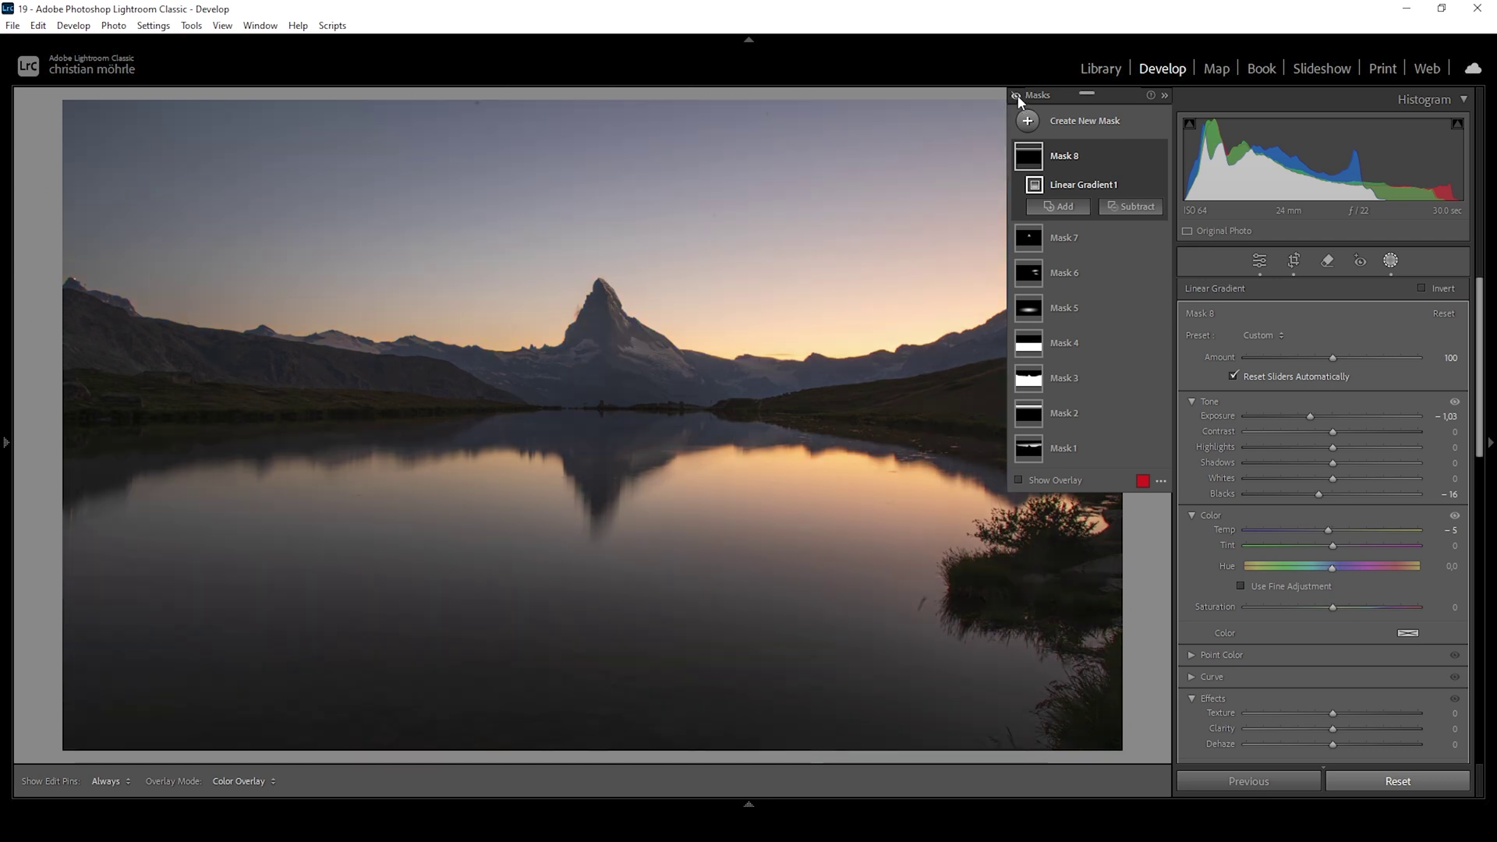
left_click(1016, 97)
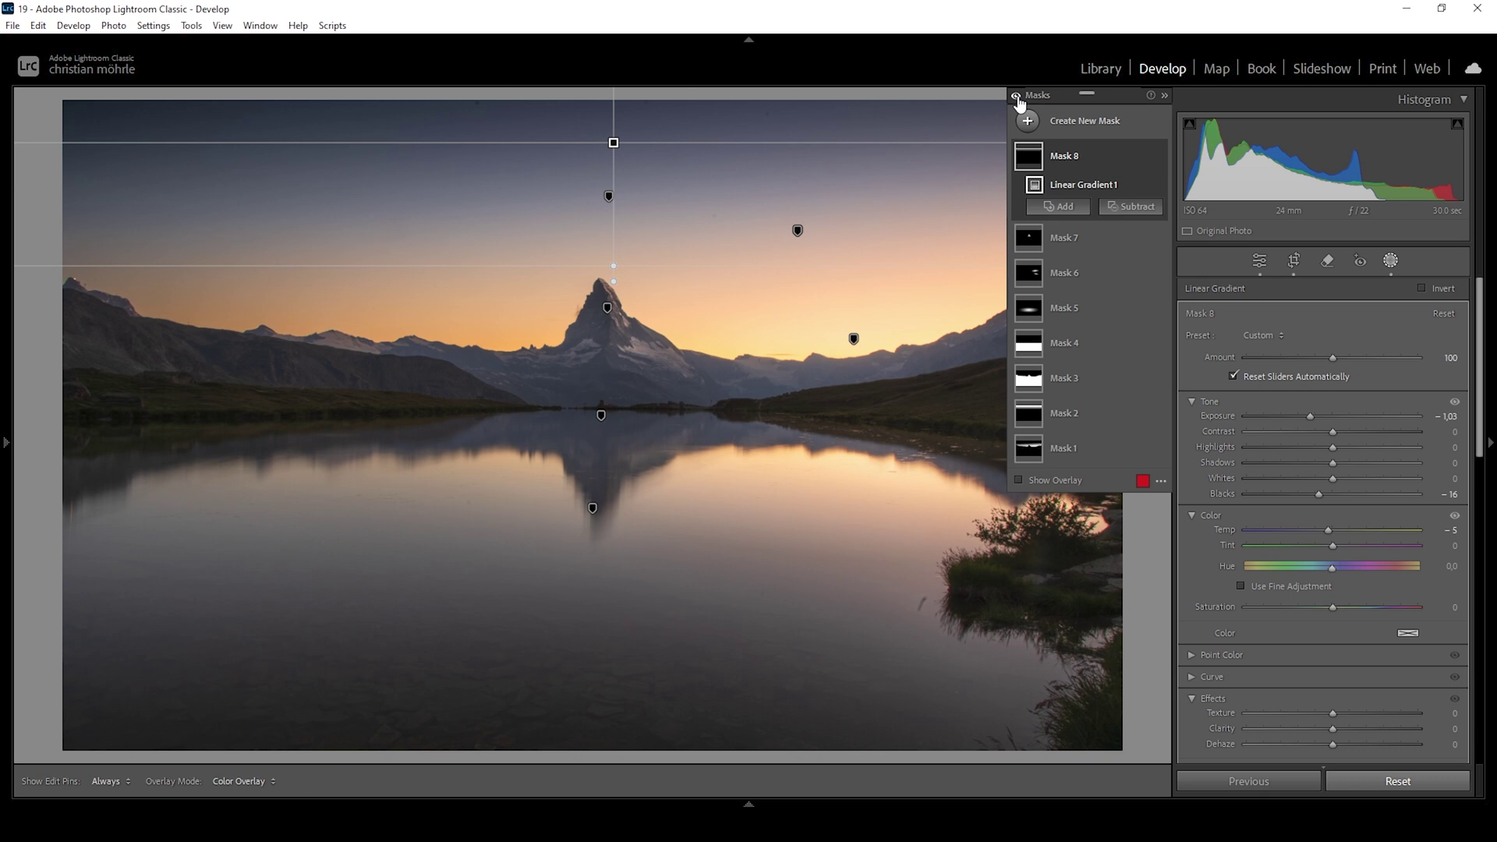
left_click(1259, 262)
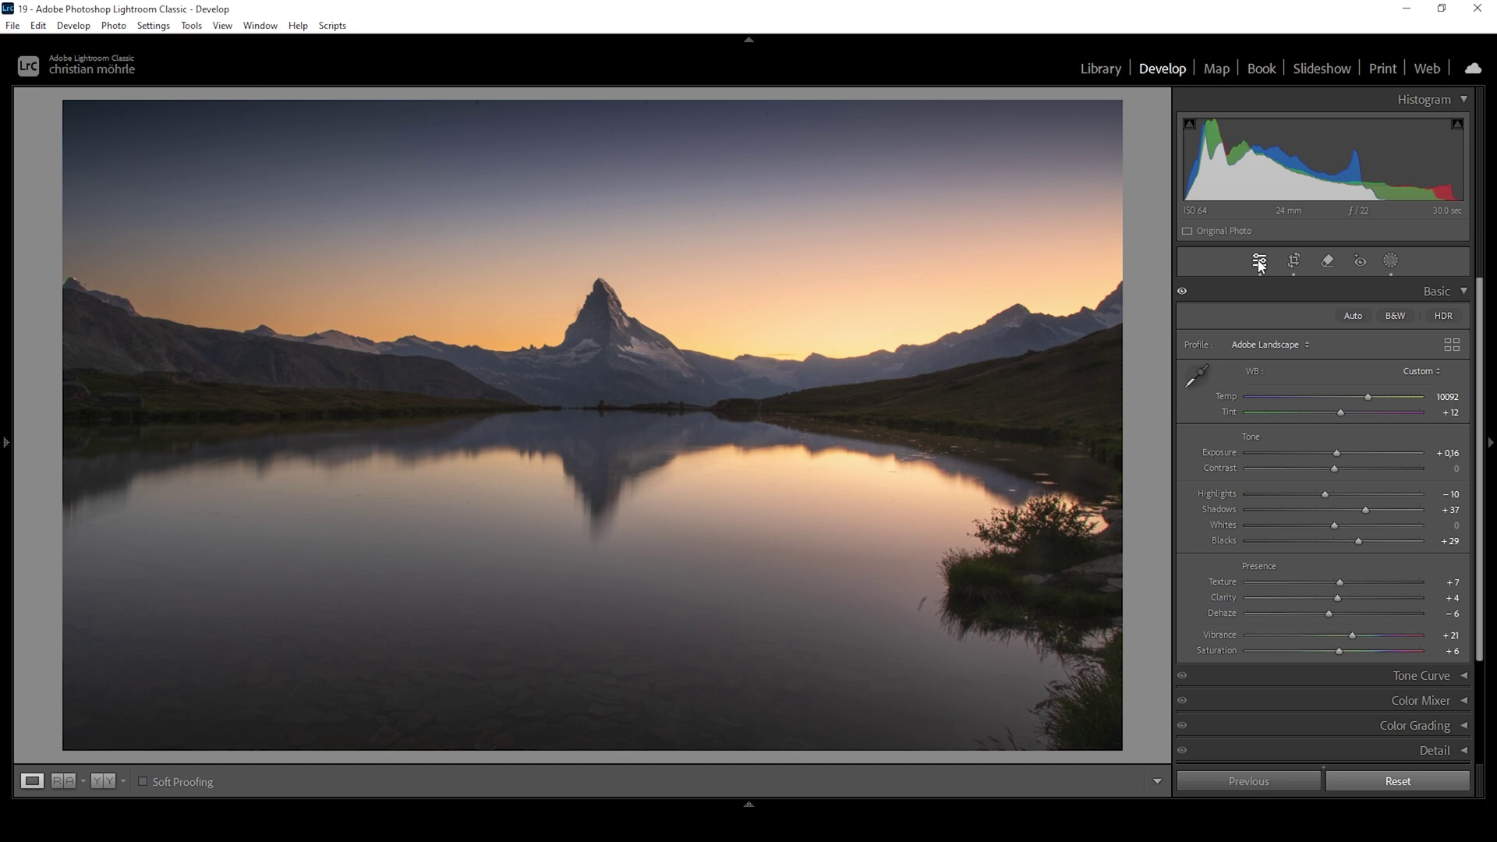
Shift the warm tones' hue in the Color Mixer to Orange -9 and Yellow -18
left_click(1461, 292)
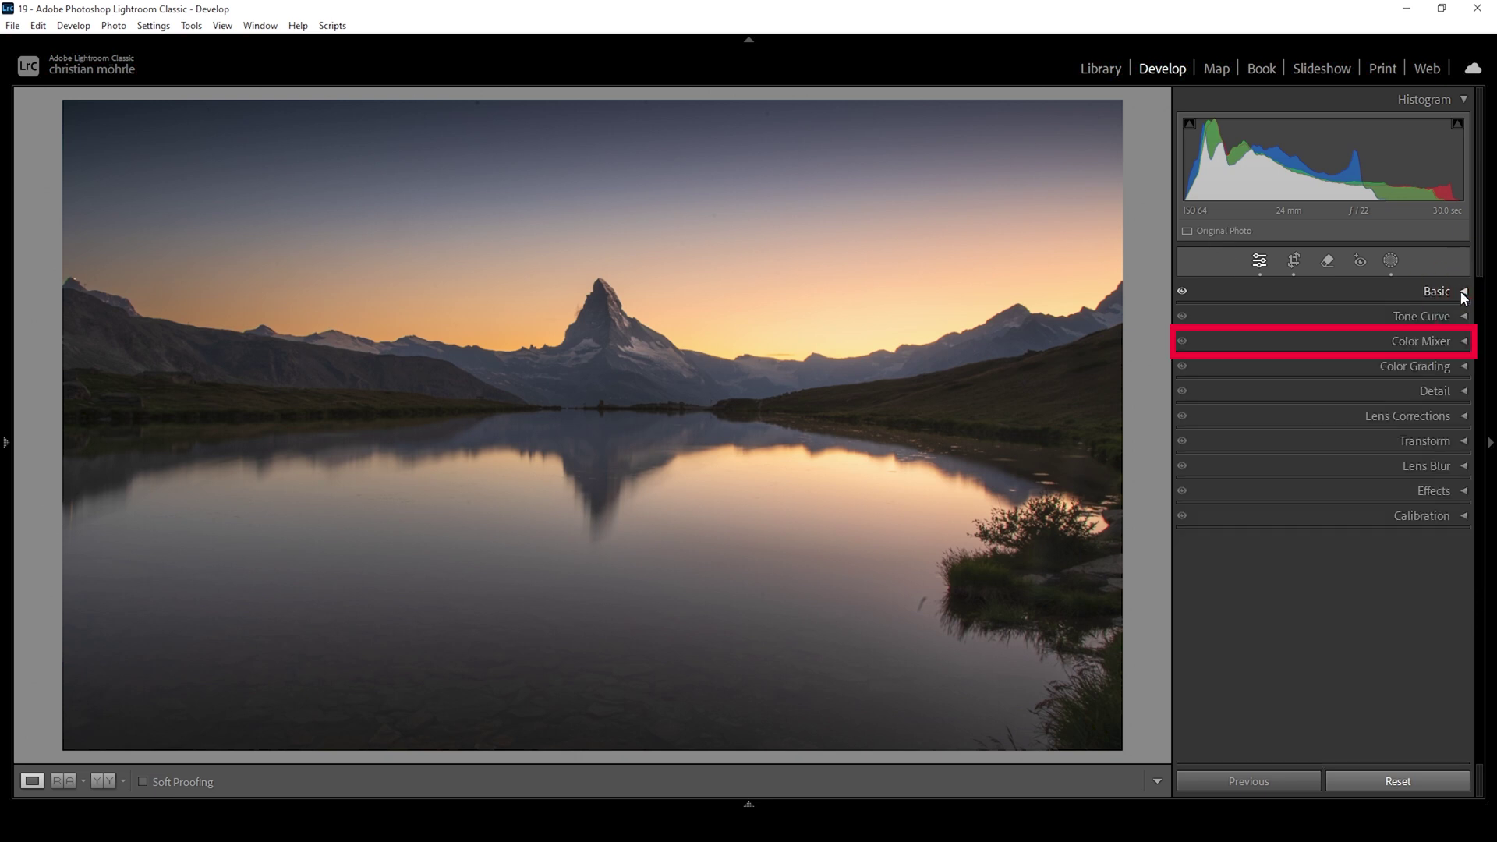
left_click(1405, 339)
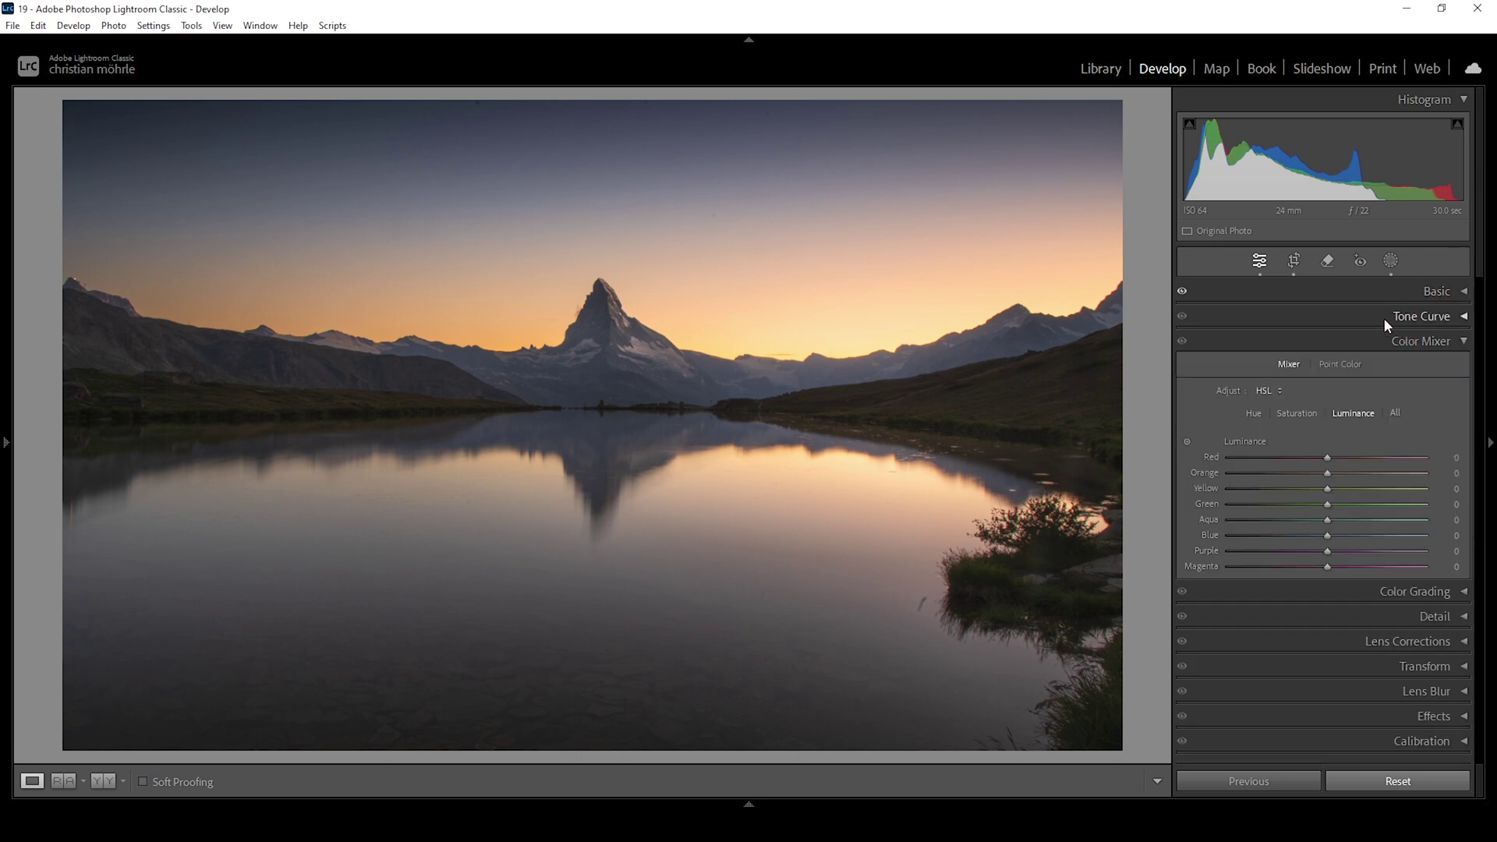
left_click(1251, 414)
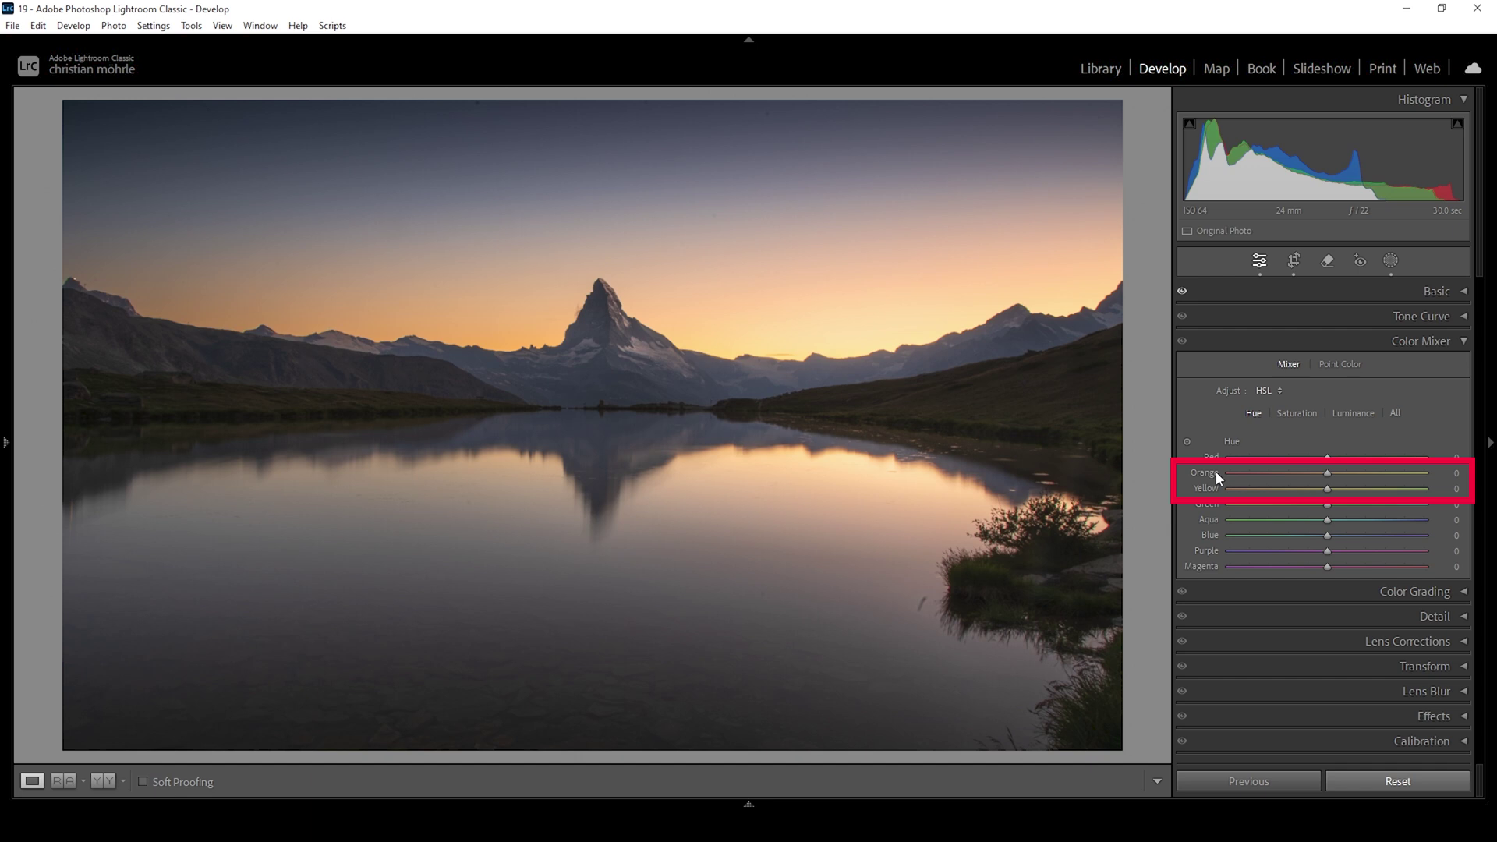
left_click_drag(1326, 489, 1309, 490)
left_click_drag(1327, 473, 1317, 473)
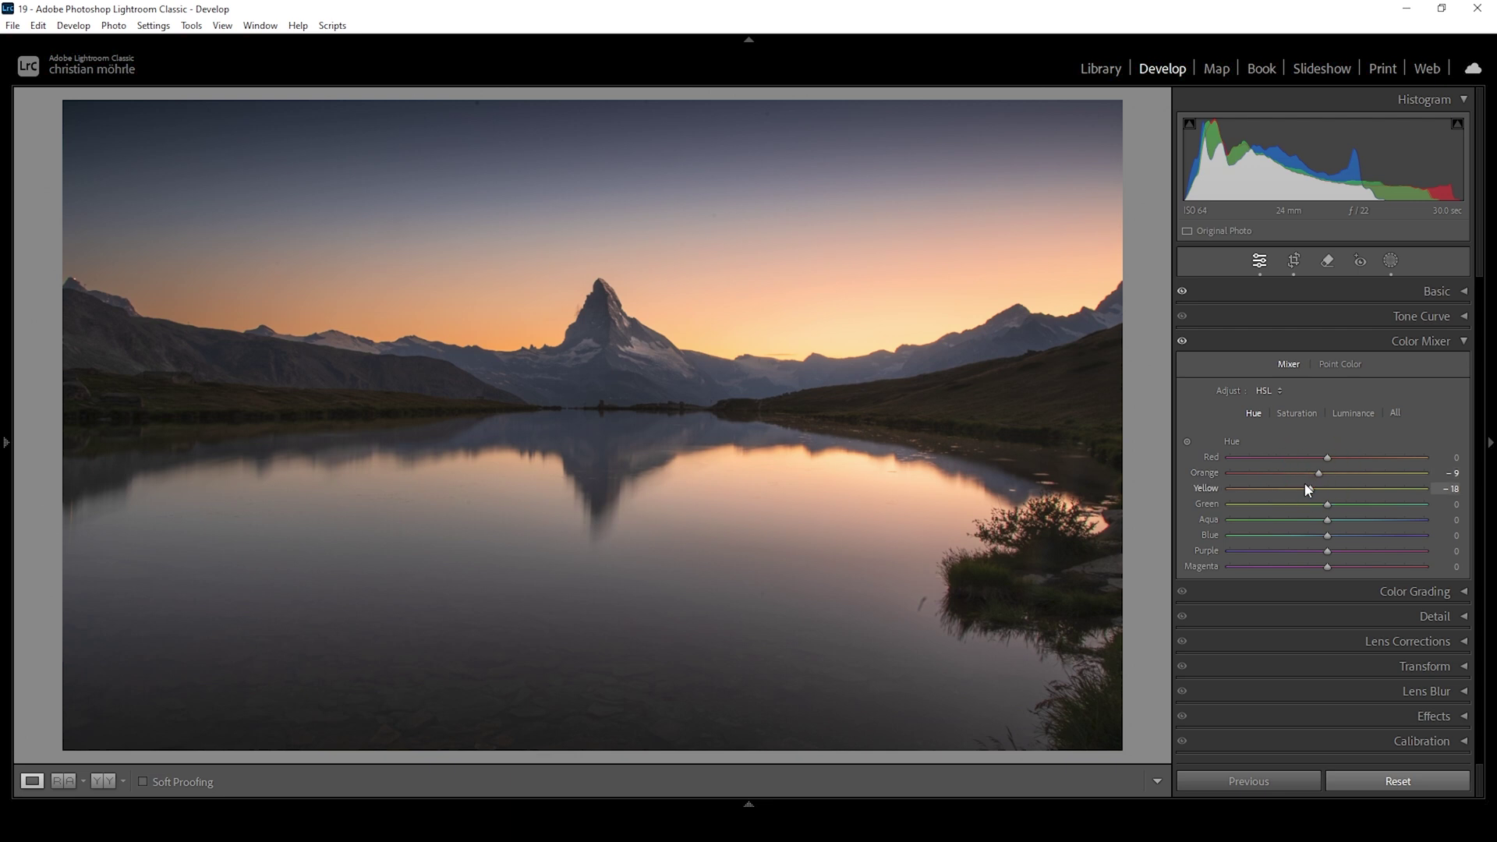
Increase the warm tones' saturation in the Color Mixer to Orange +21 and Yellow +17, and raise Red slightly
left_click(1313, 418)
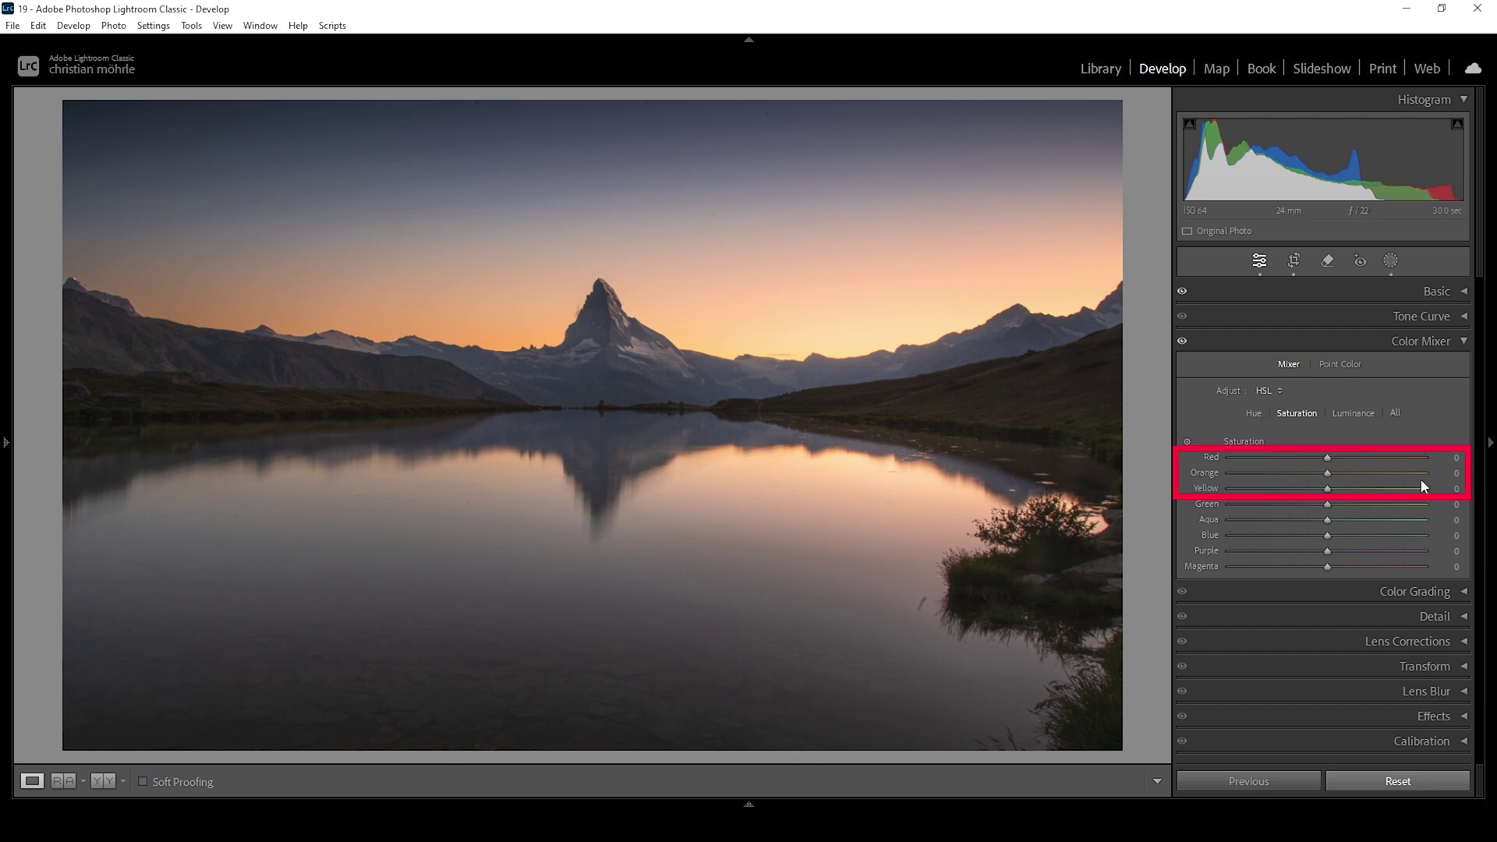
left_click_drag(1326, 460, 1346, 488)
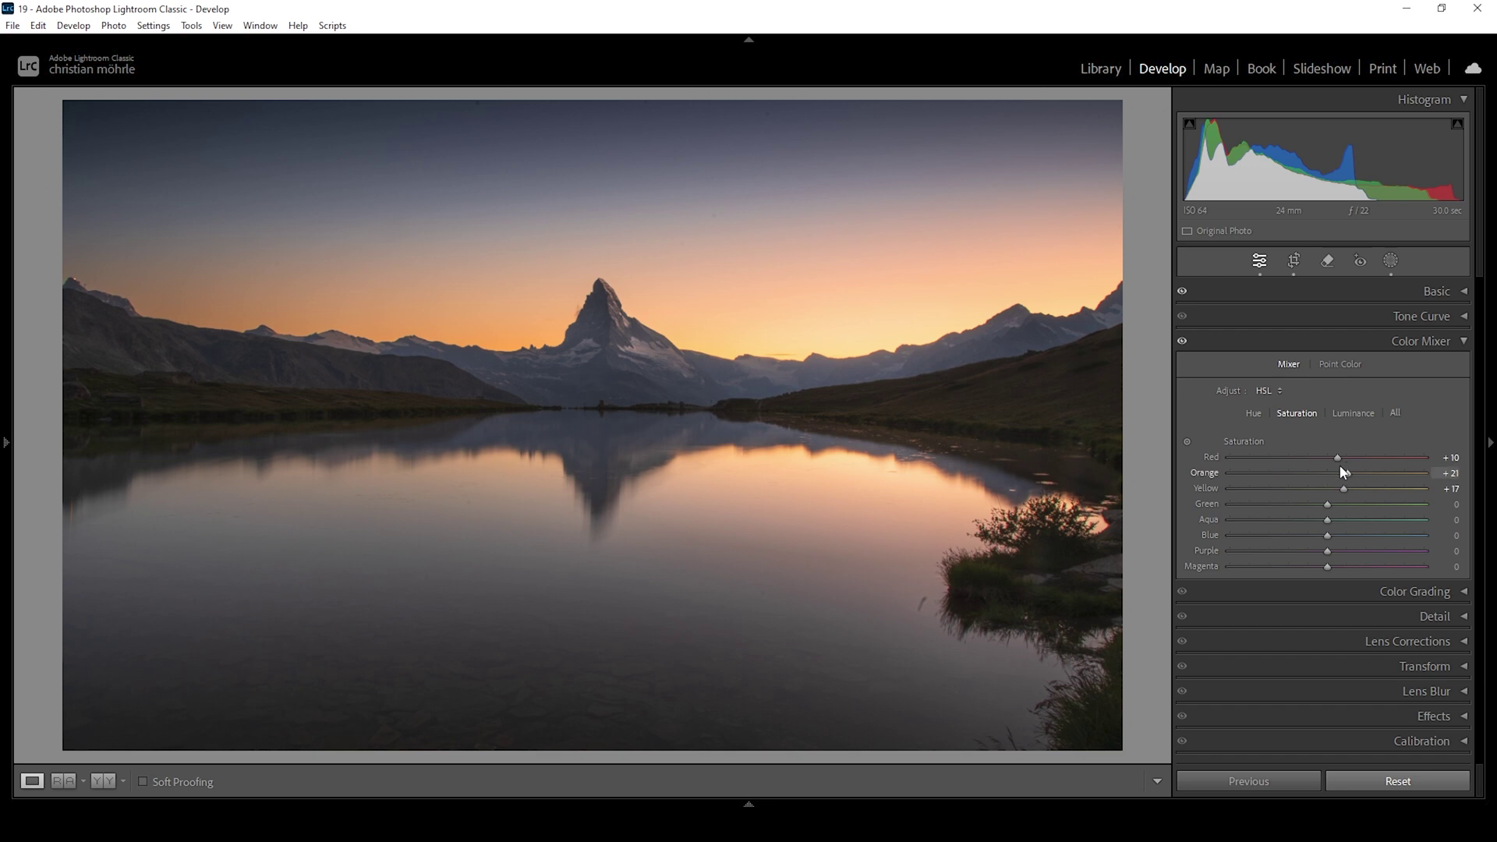
mouse_move(1337, 458)
left_mouse_down()
mouse_move(1430, 456)
mouse_move(1417, 459)
left_mouse_up()
left_click_drag(1386, 459, 1341, 466)
Lower the Color Mixer's Yellow luminance to -8
left_click(1348, 413)
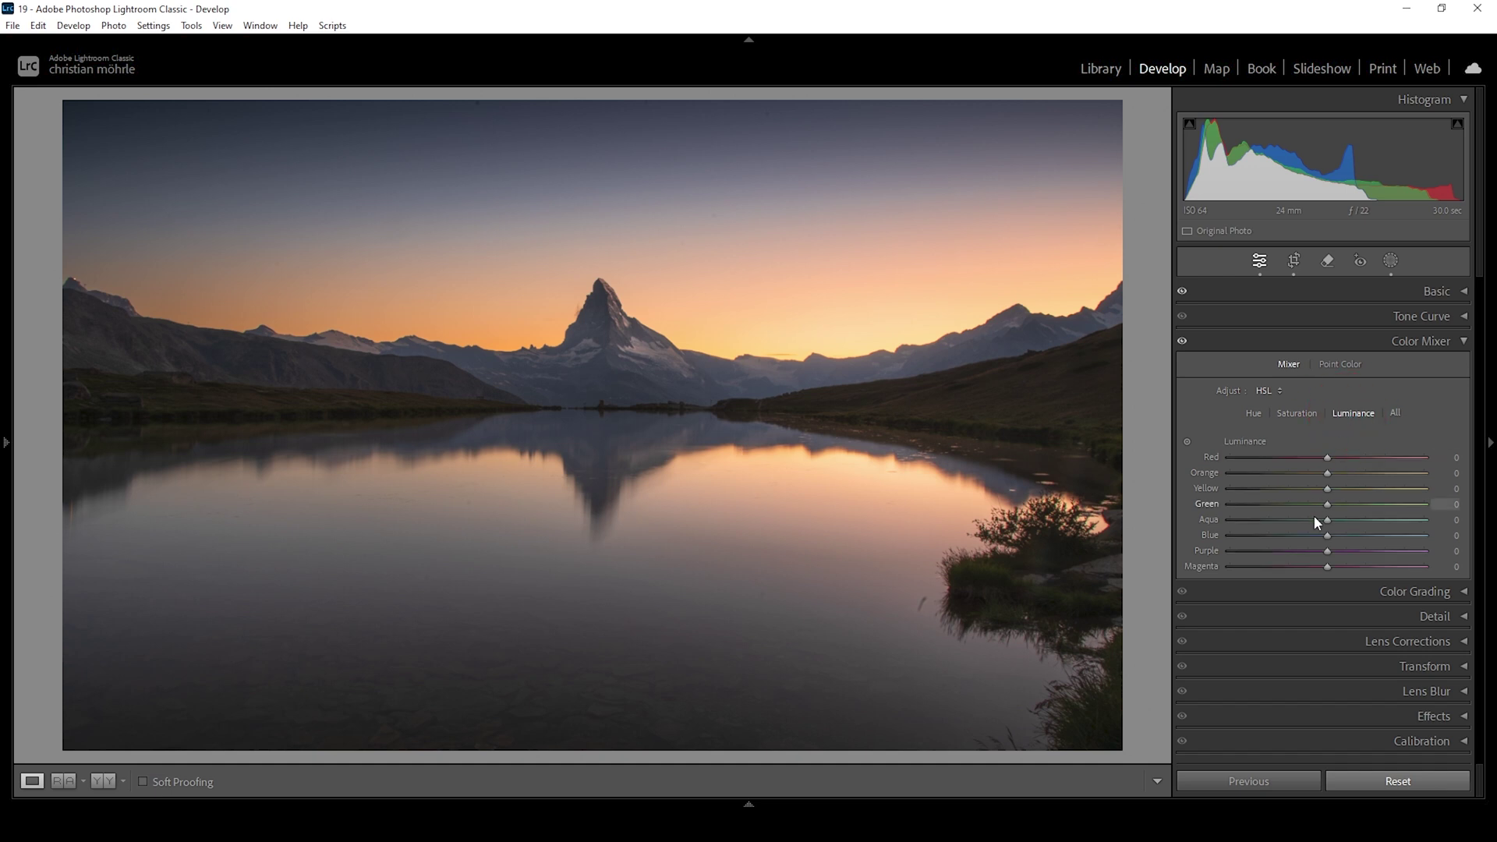
left_click_drag(1327, 493, 1315, 492)
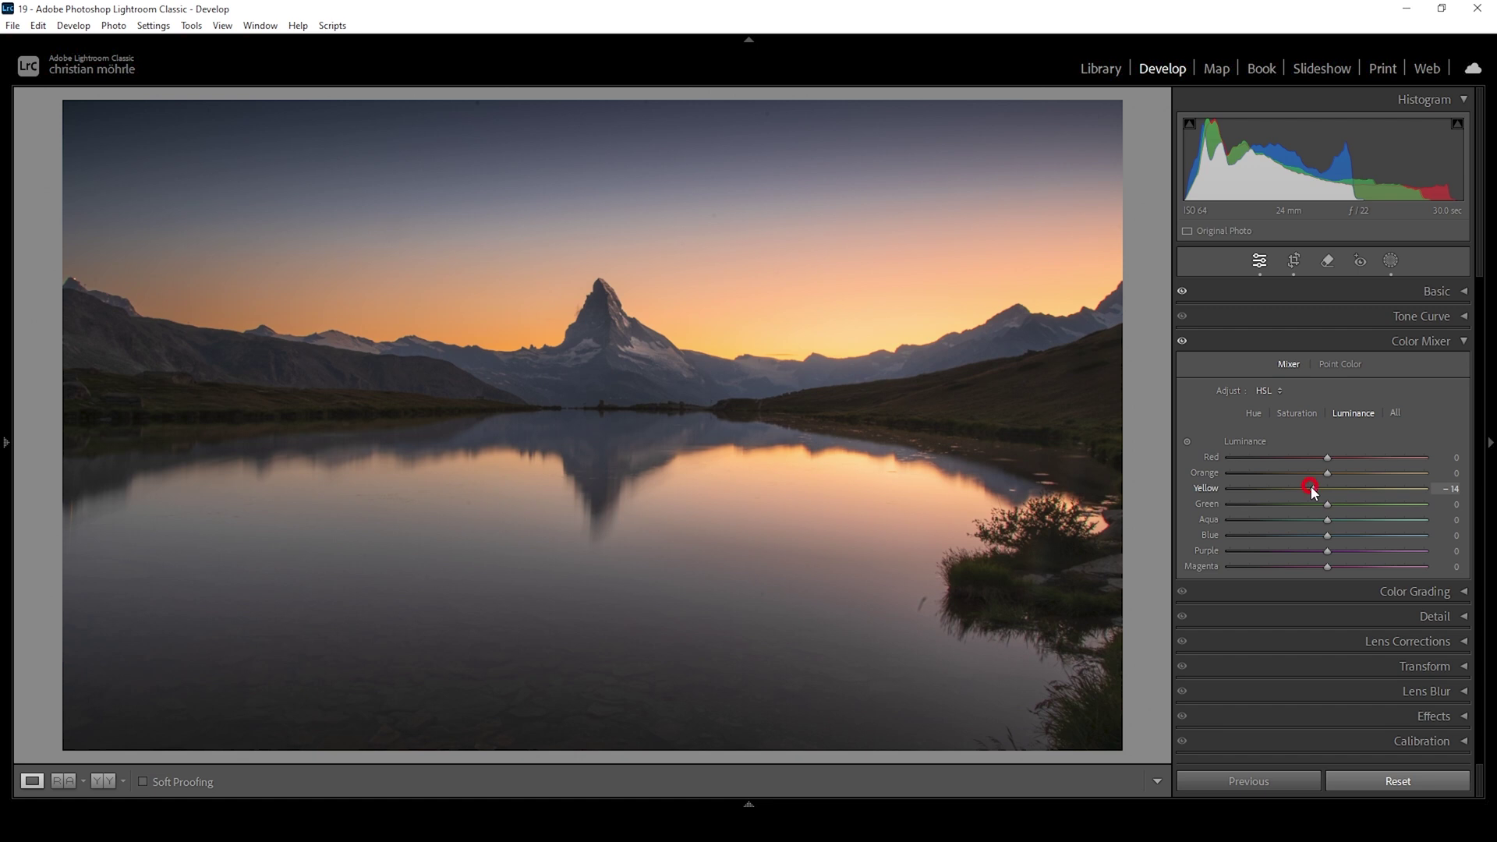
left_click_drag(1314, 491, 1317, 490)
Color grade the highlights with Hue 29 and Saturation 51
left_click(1298, 588)
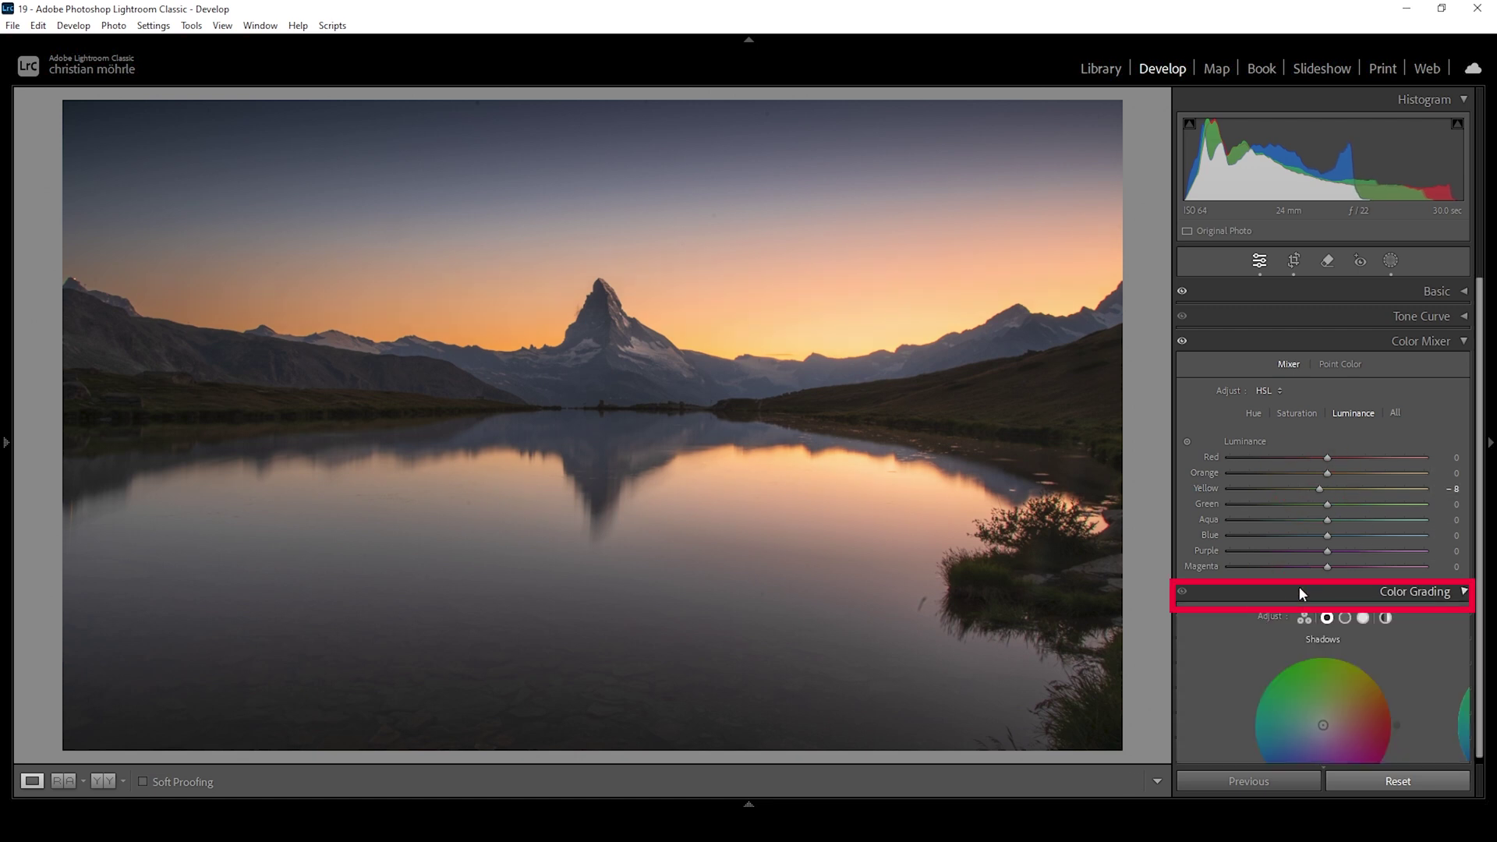
scroll(1399, 513, "down", 2)
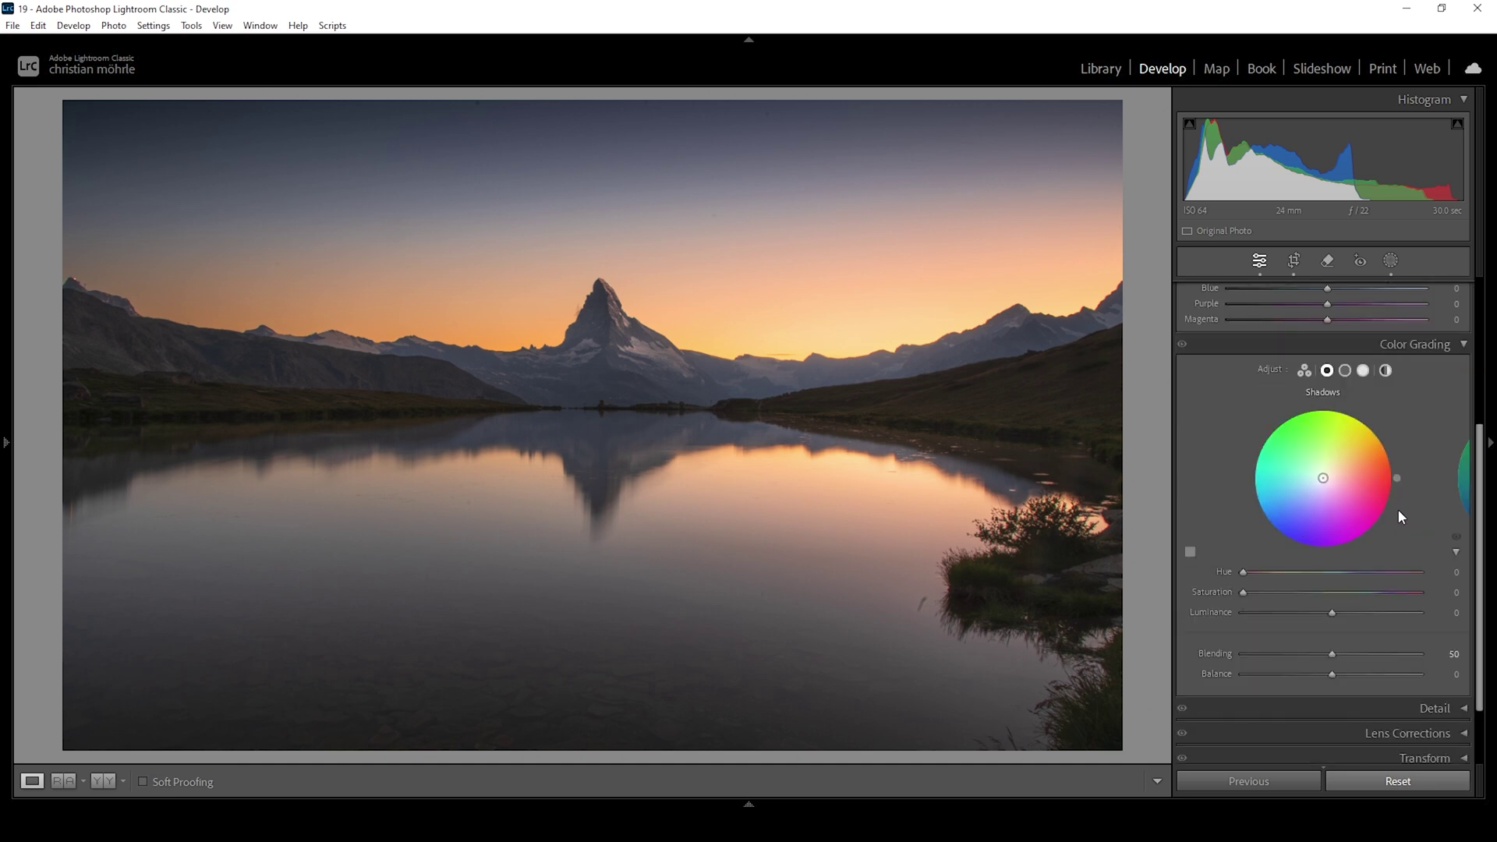
left_click(1362, 372)
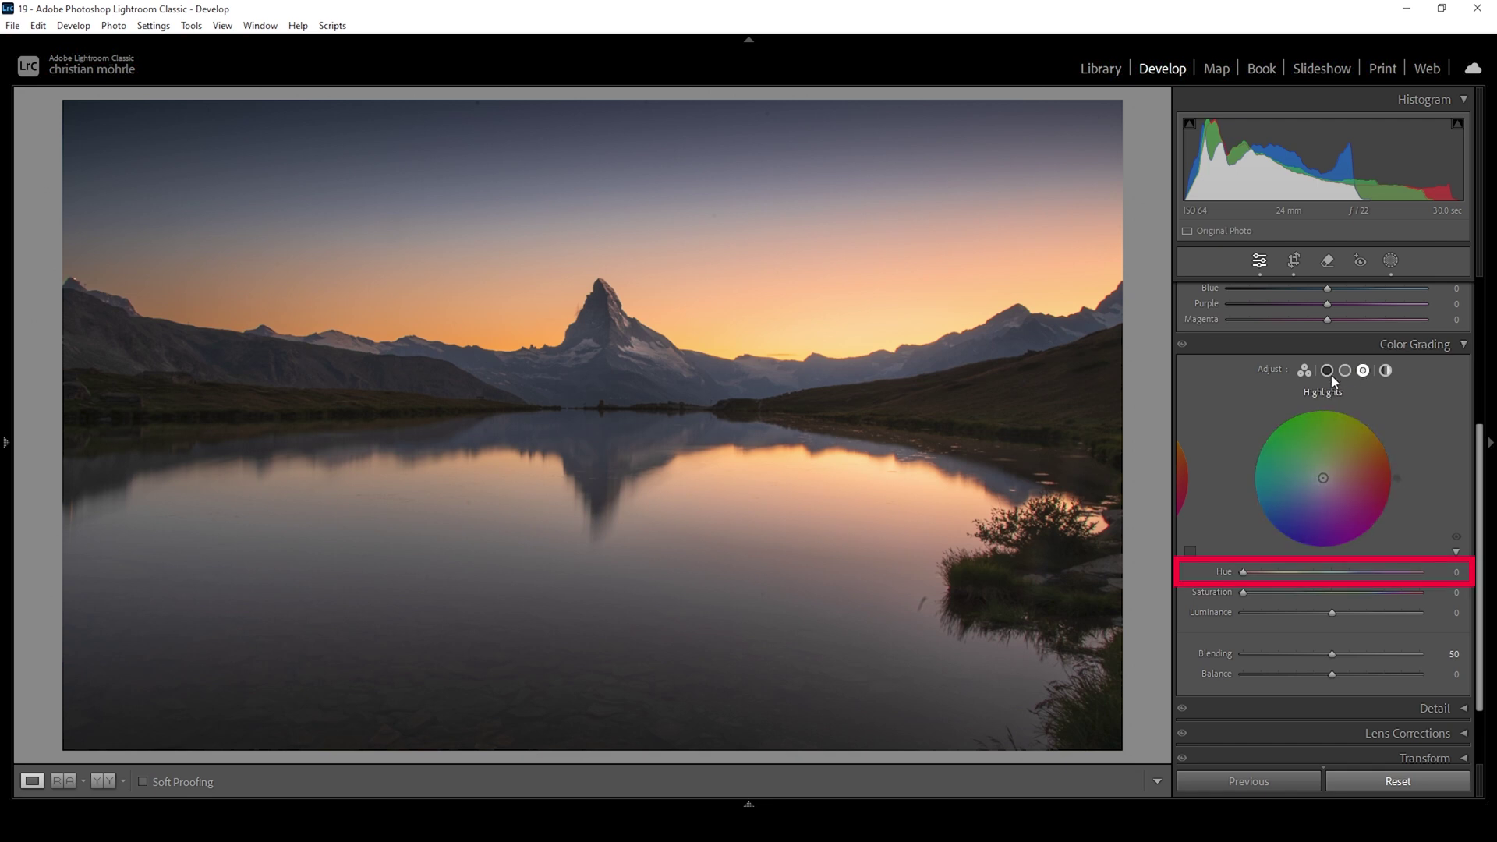
left_click_drag(1243, 573, 1260, 577)
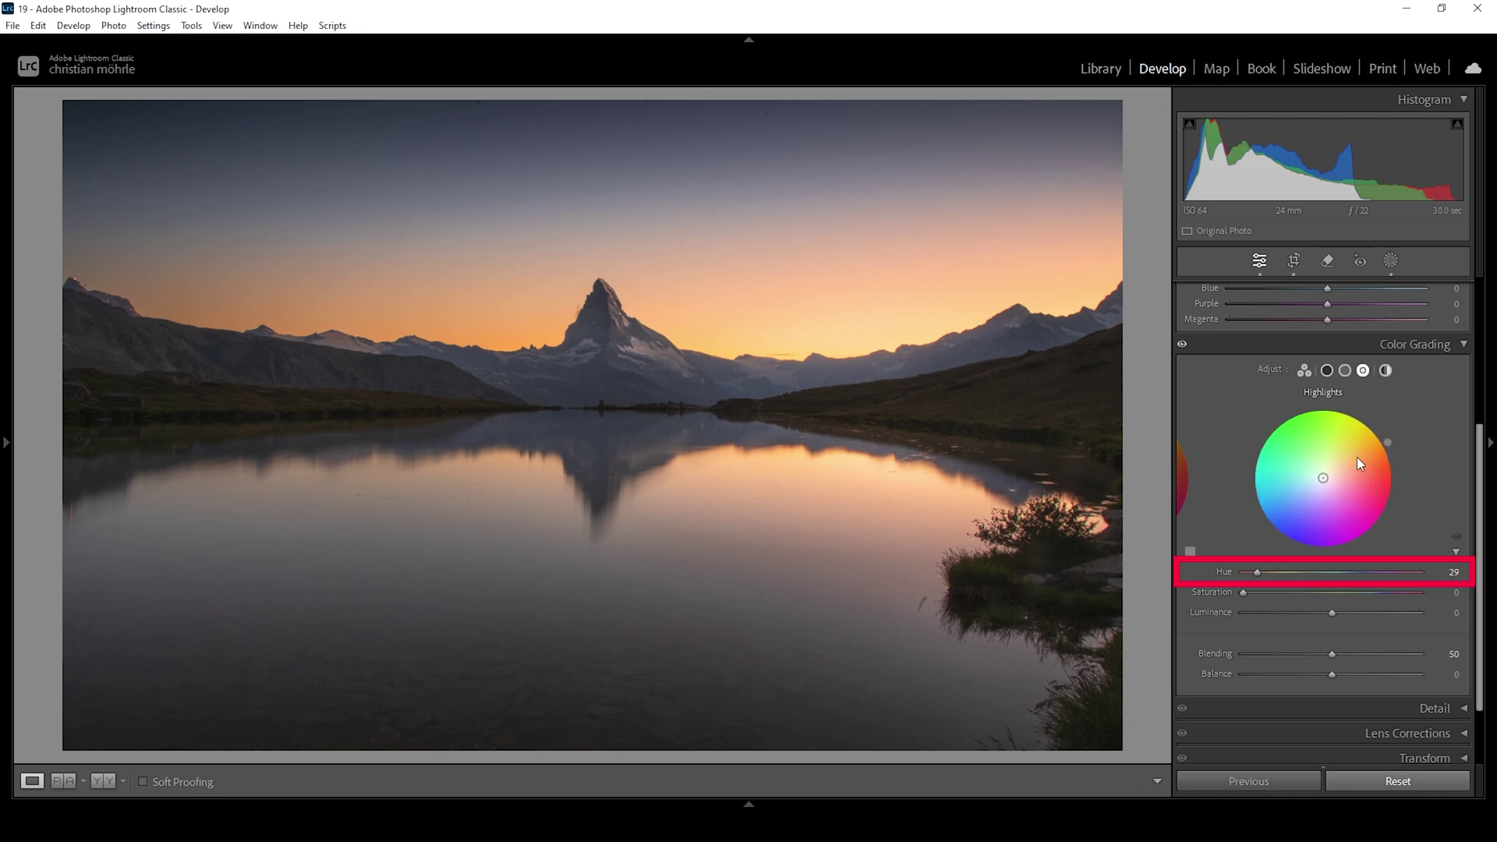
left_click_drag(1243, 594, 1331, 589)
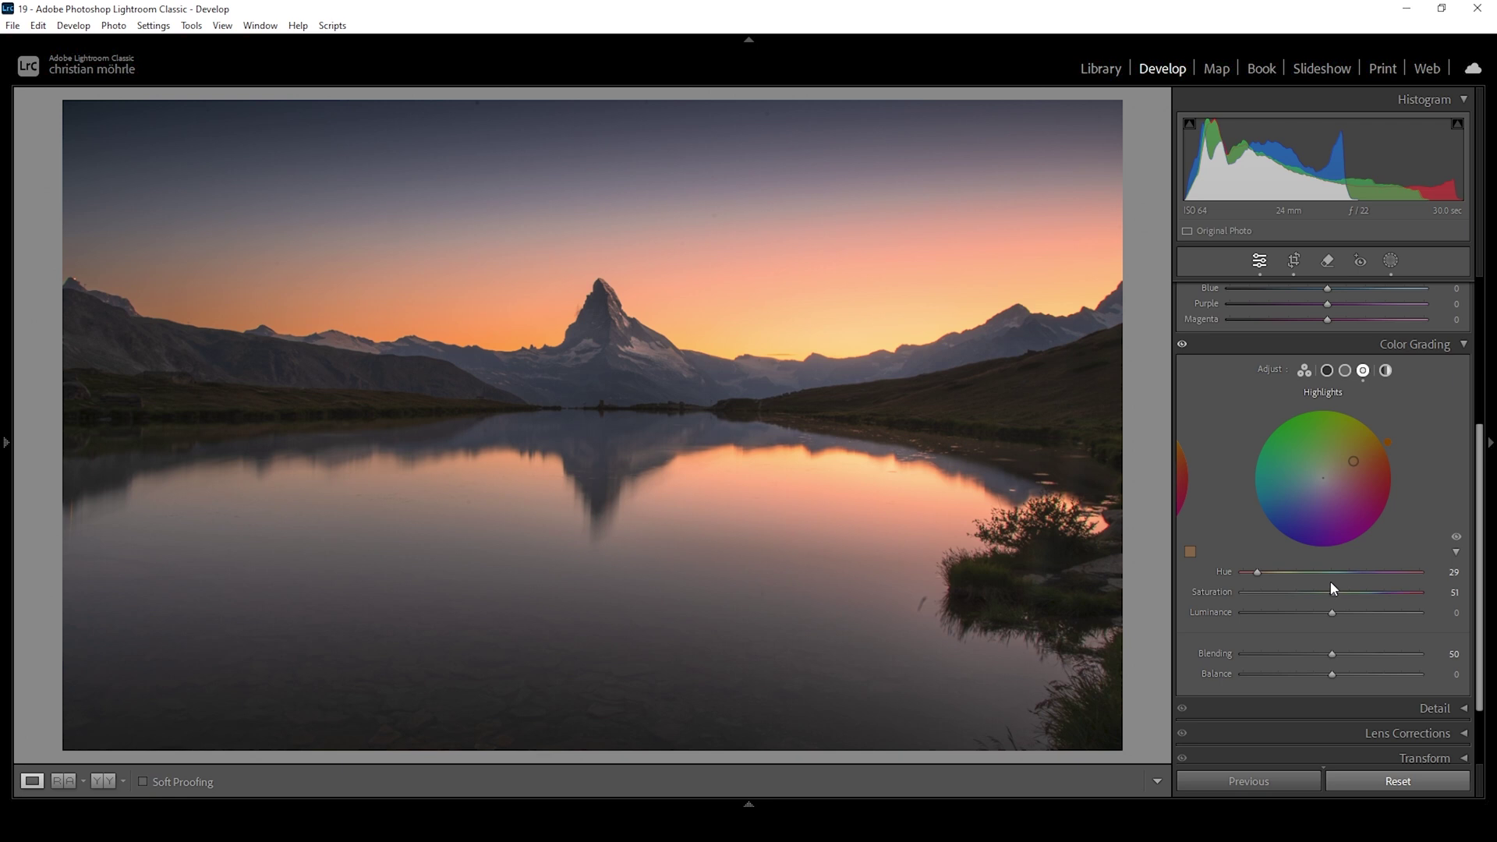
Color grade the midtones with Hue 27 and Saturation 7
left_click(1345, 371)
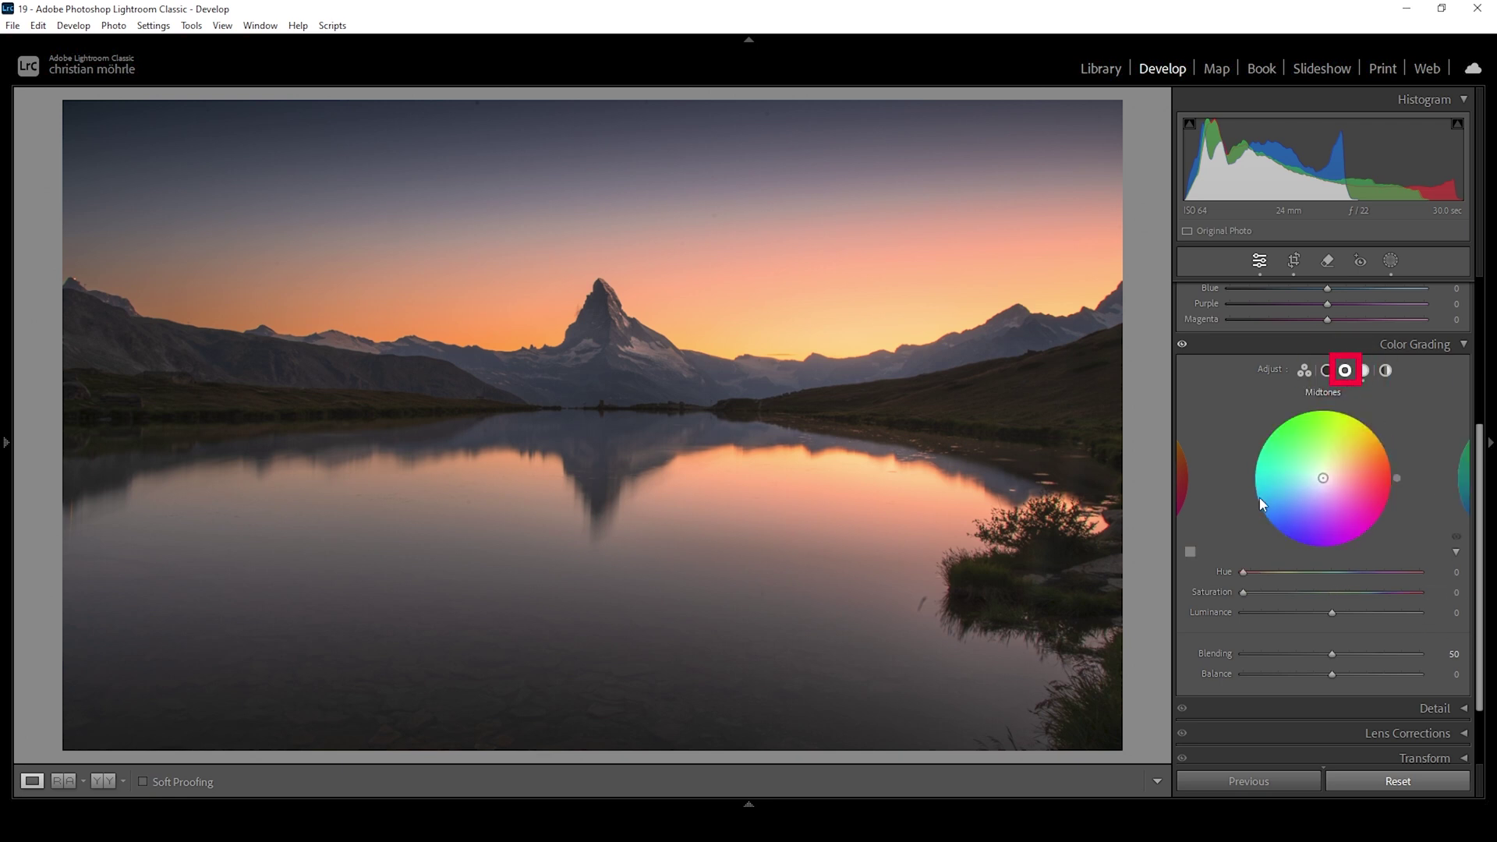
left_click_drag(1243, 575, 1257, 575)
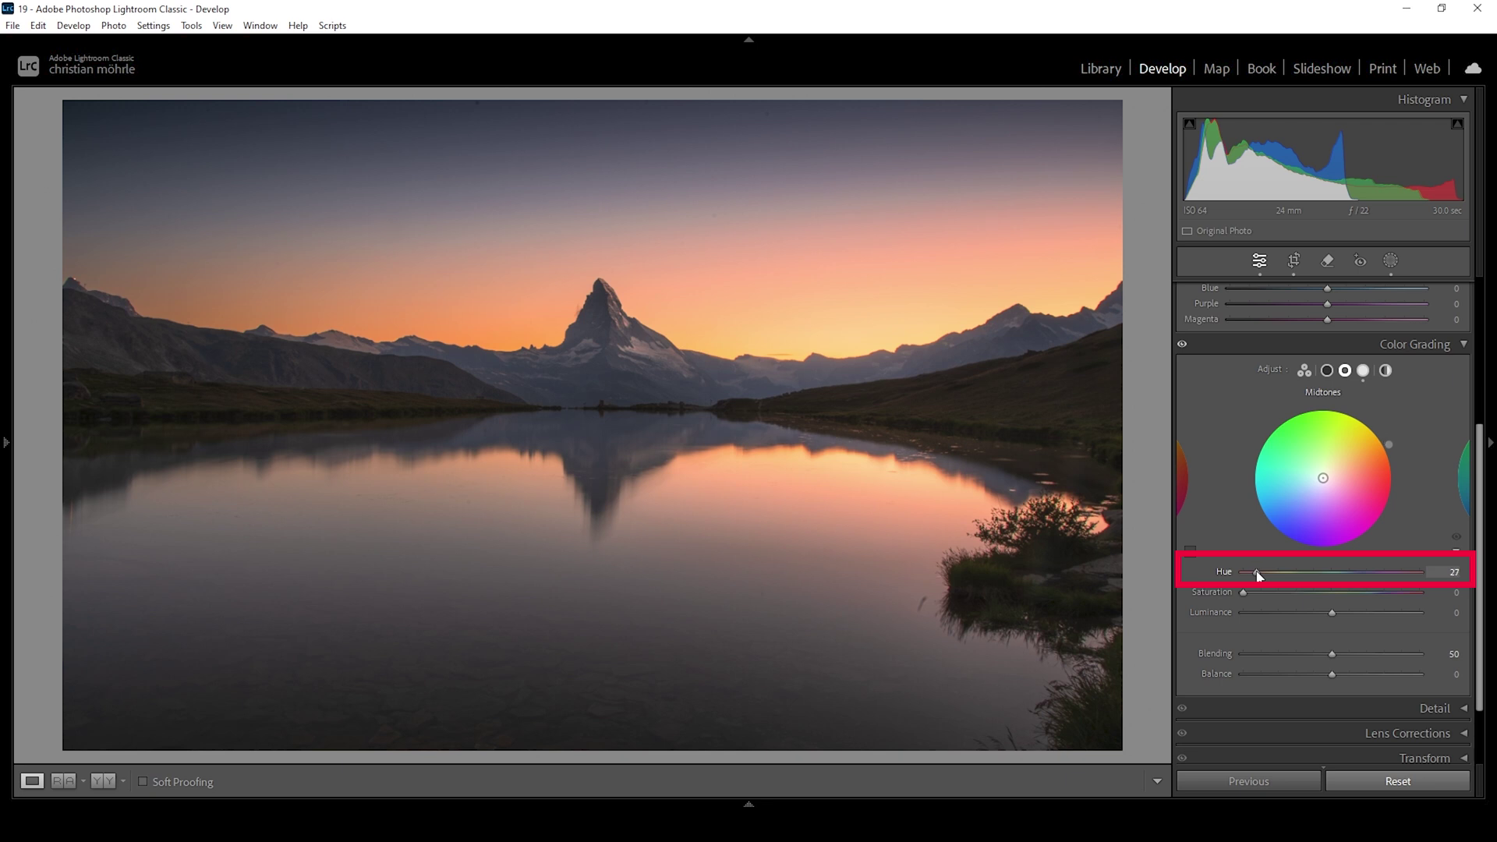
left_click_drag(1243, 594, 1258, 594)
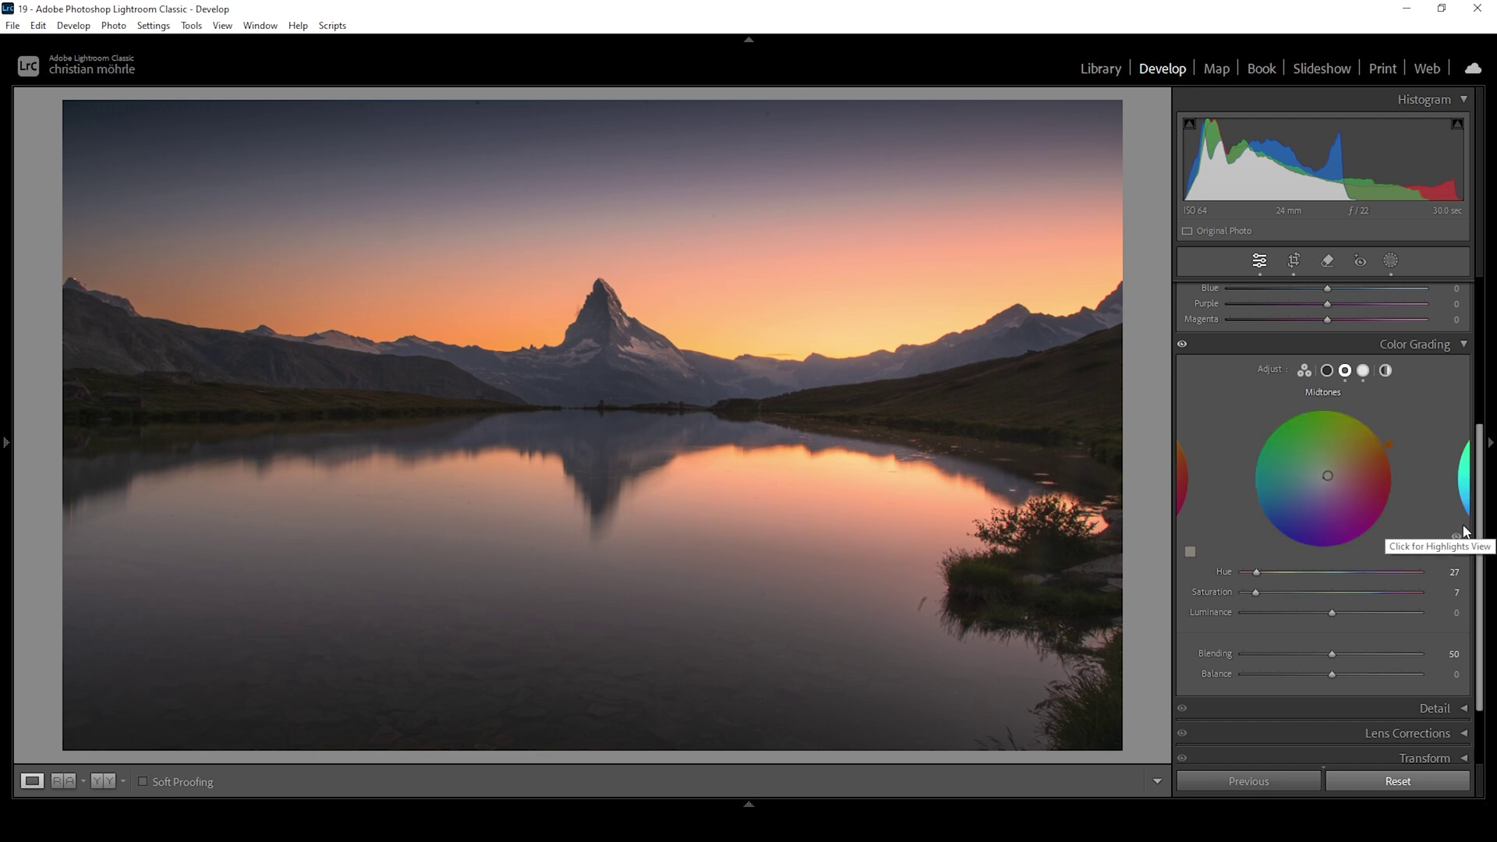
Color grade the shadows with Hue 224 and Saturation 2
left_click(1326, 371)
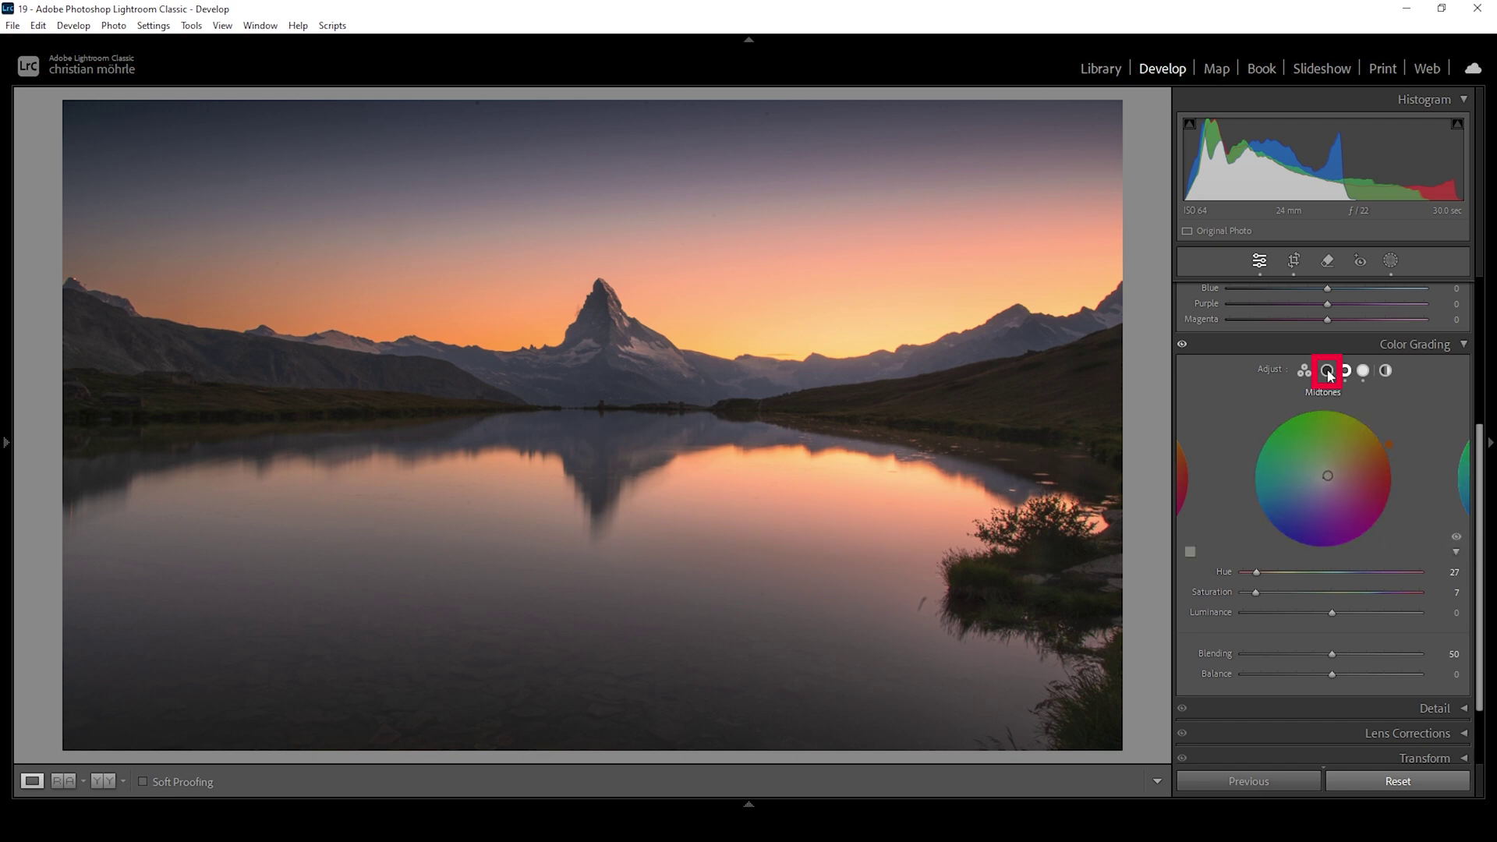
left_click_drag(1242, 573, 1352, 593)
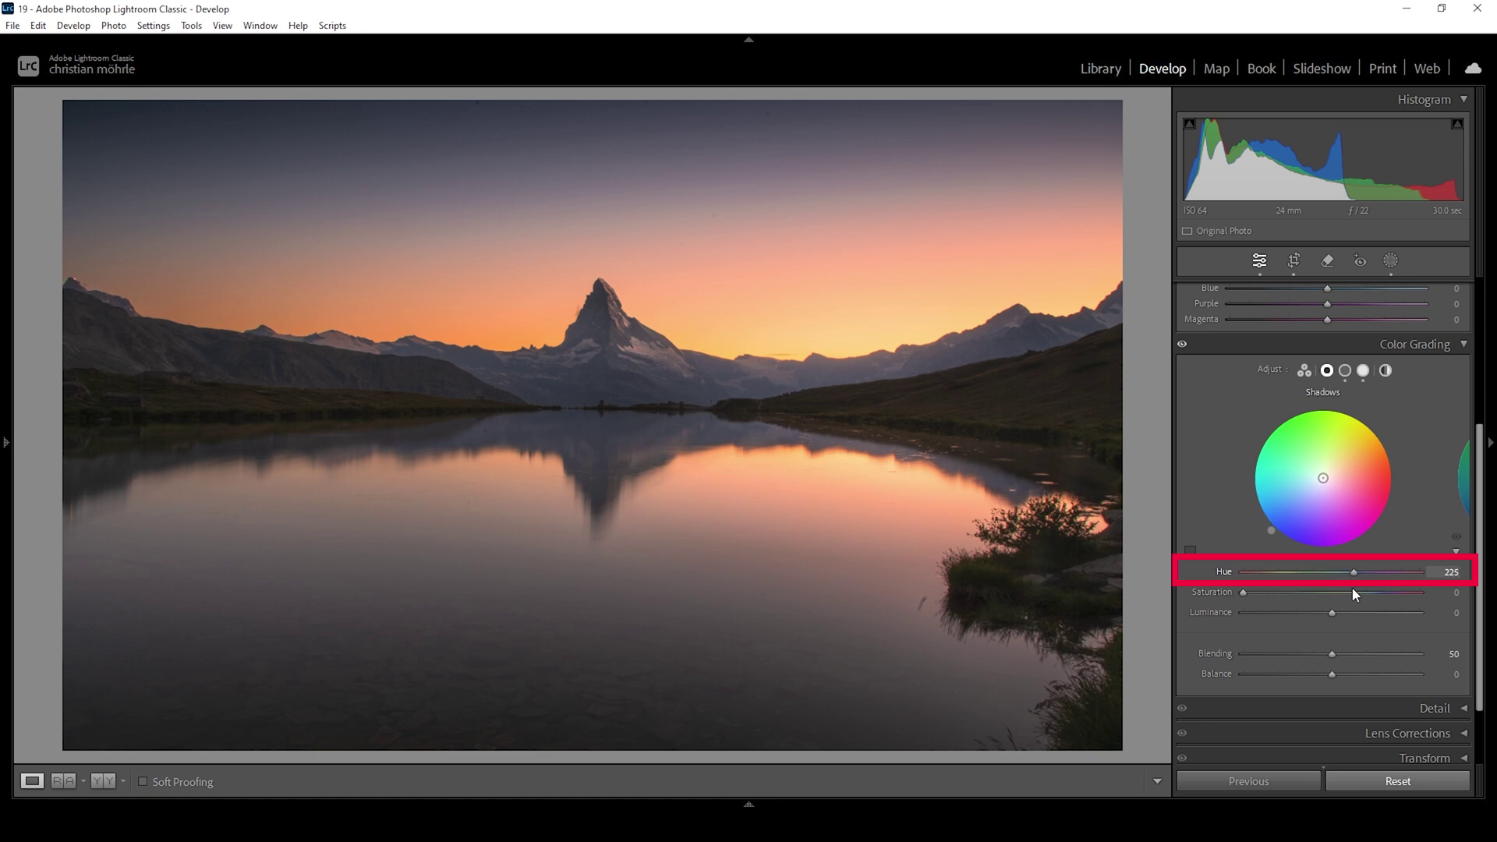
left_click_drag(1350, 587, 1347, 590)
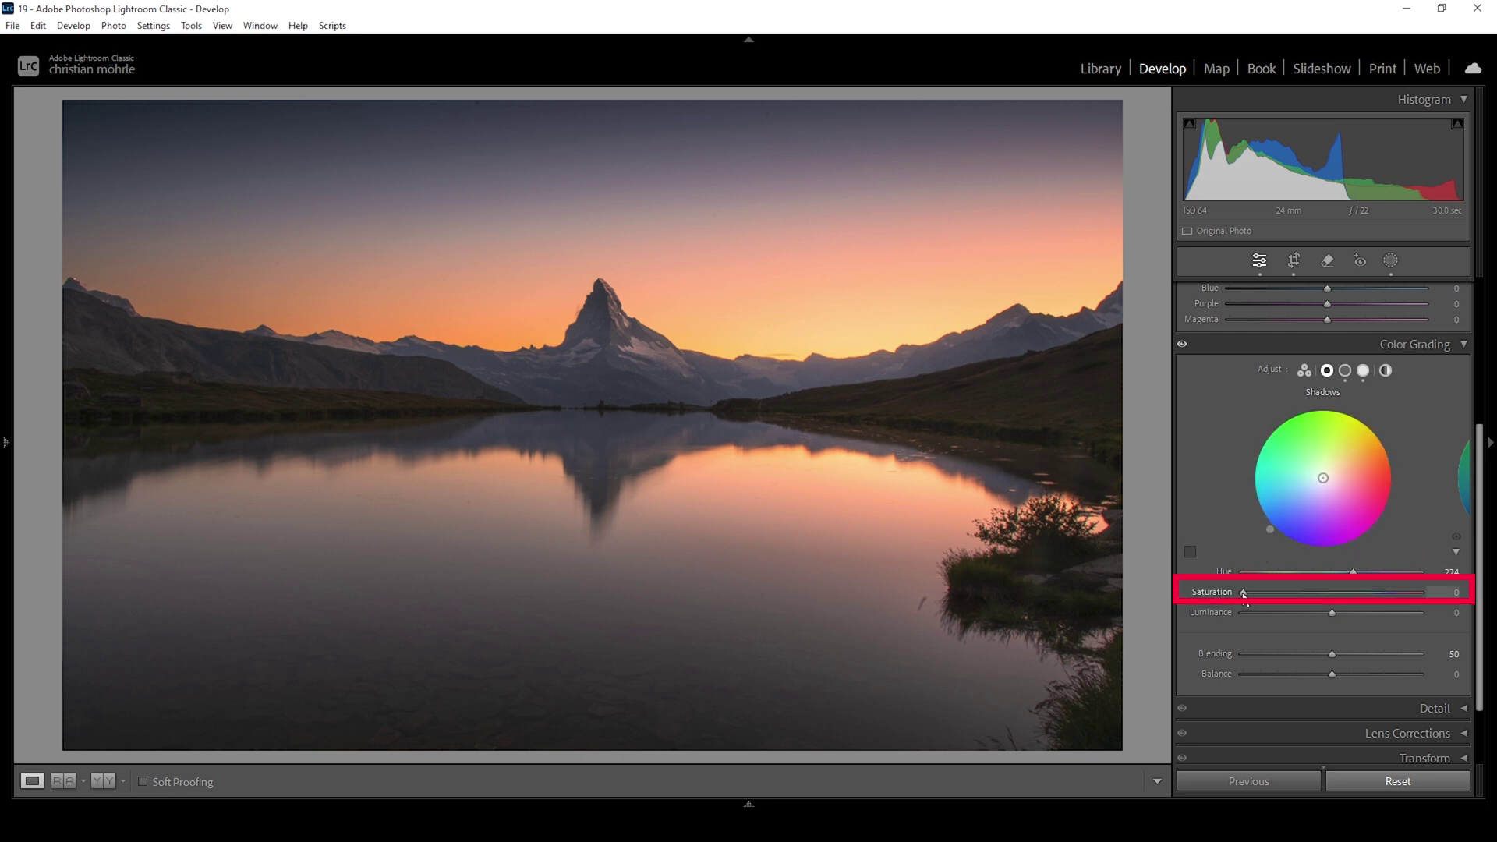
left_click_drag(1242, 595, 1248, 596)
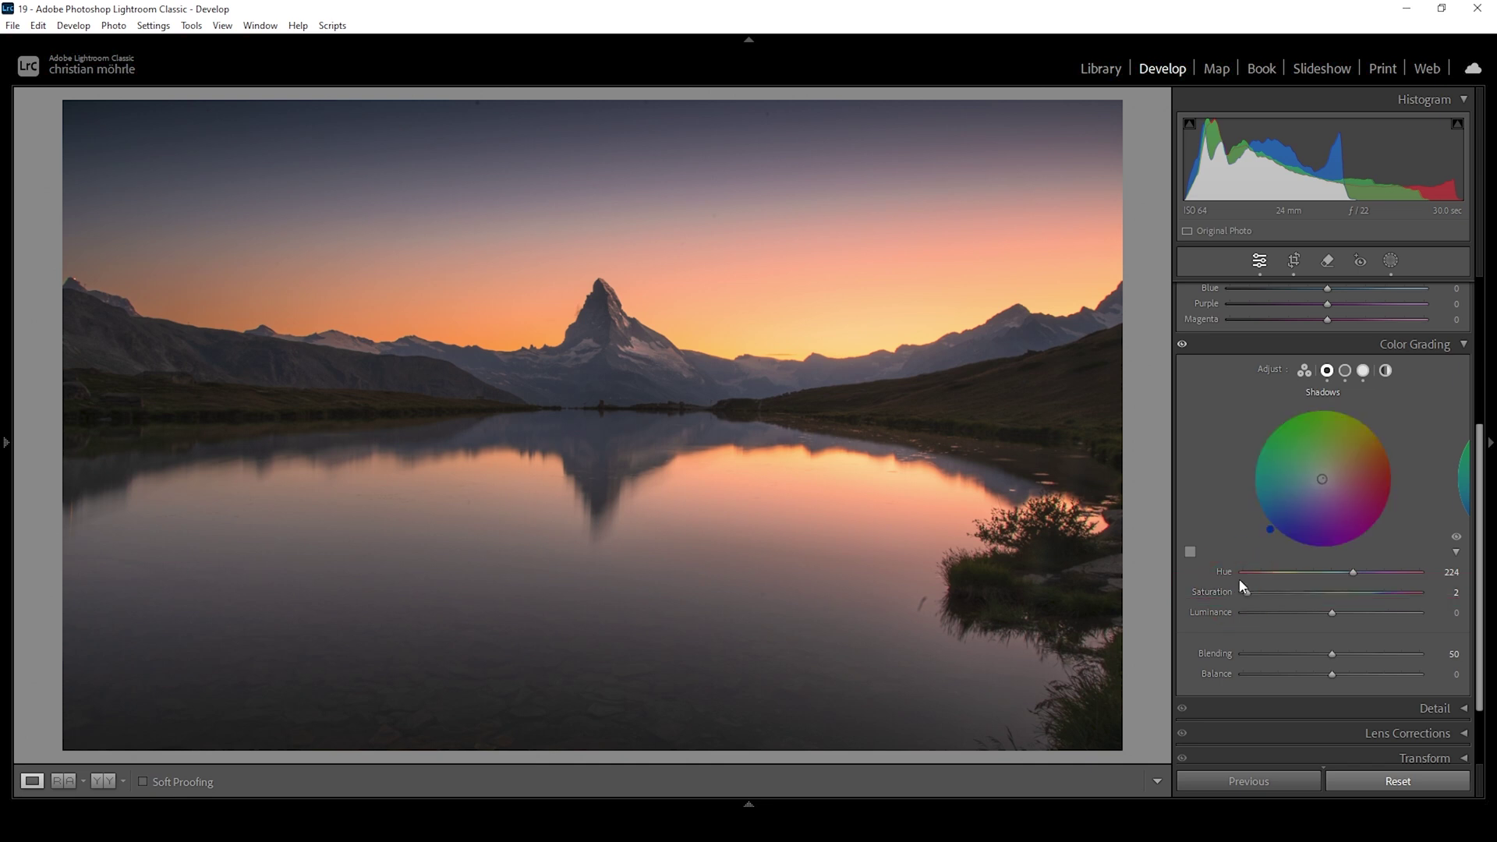
Turn on Remove Chromatic Aberration in the photo's lens corrections
left_click(1424, 348)
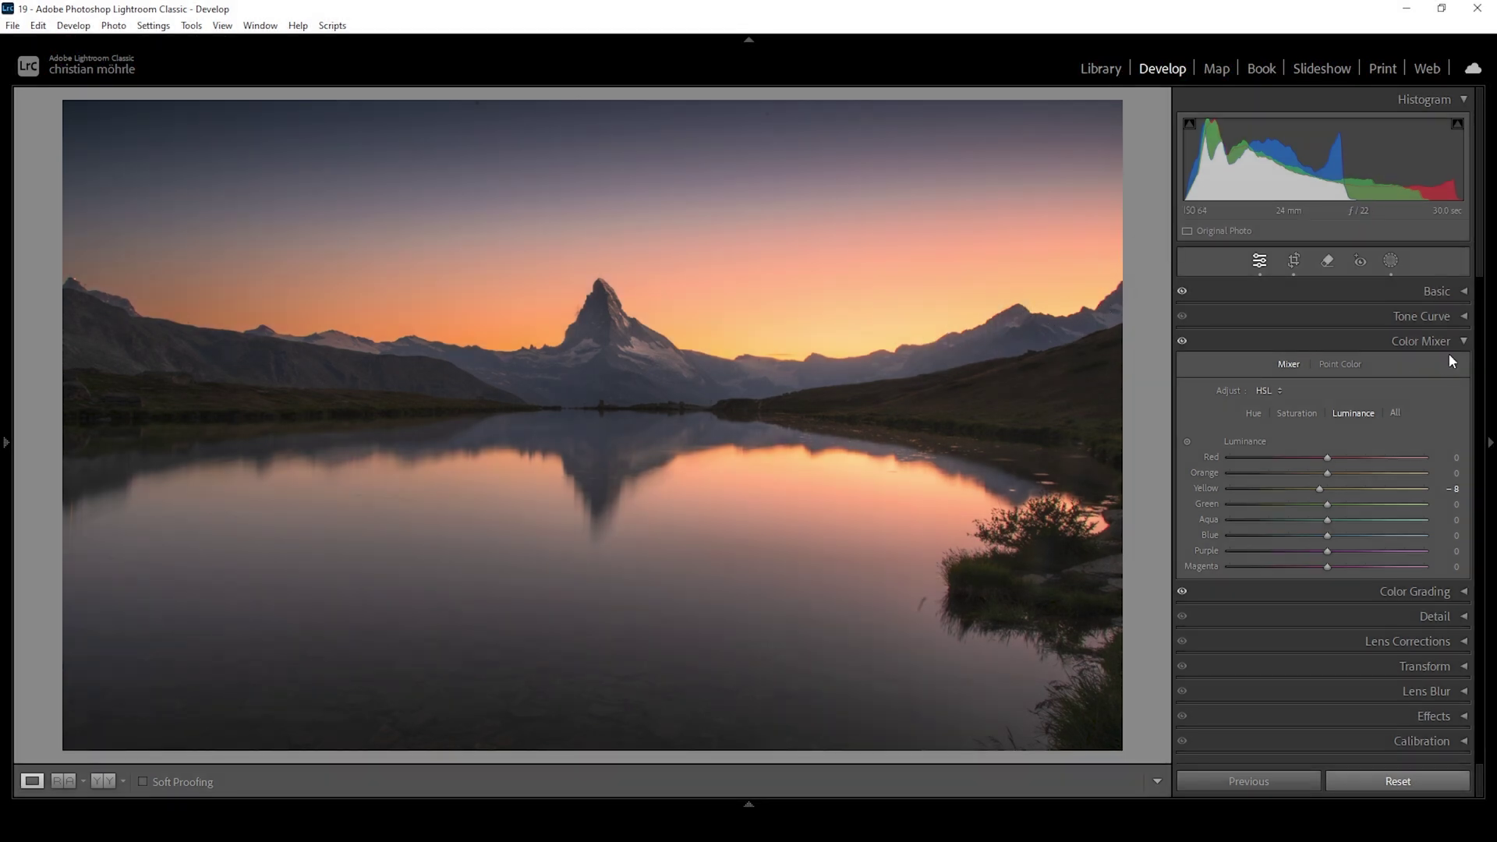
left_click(1444, 343)
left_click(1358, 418)
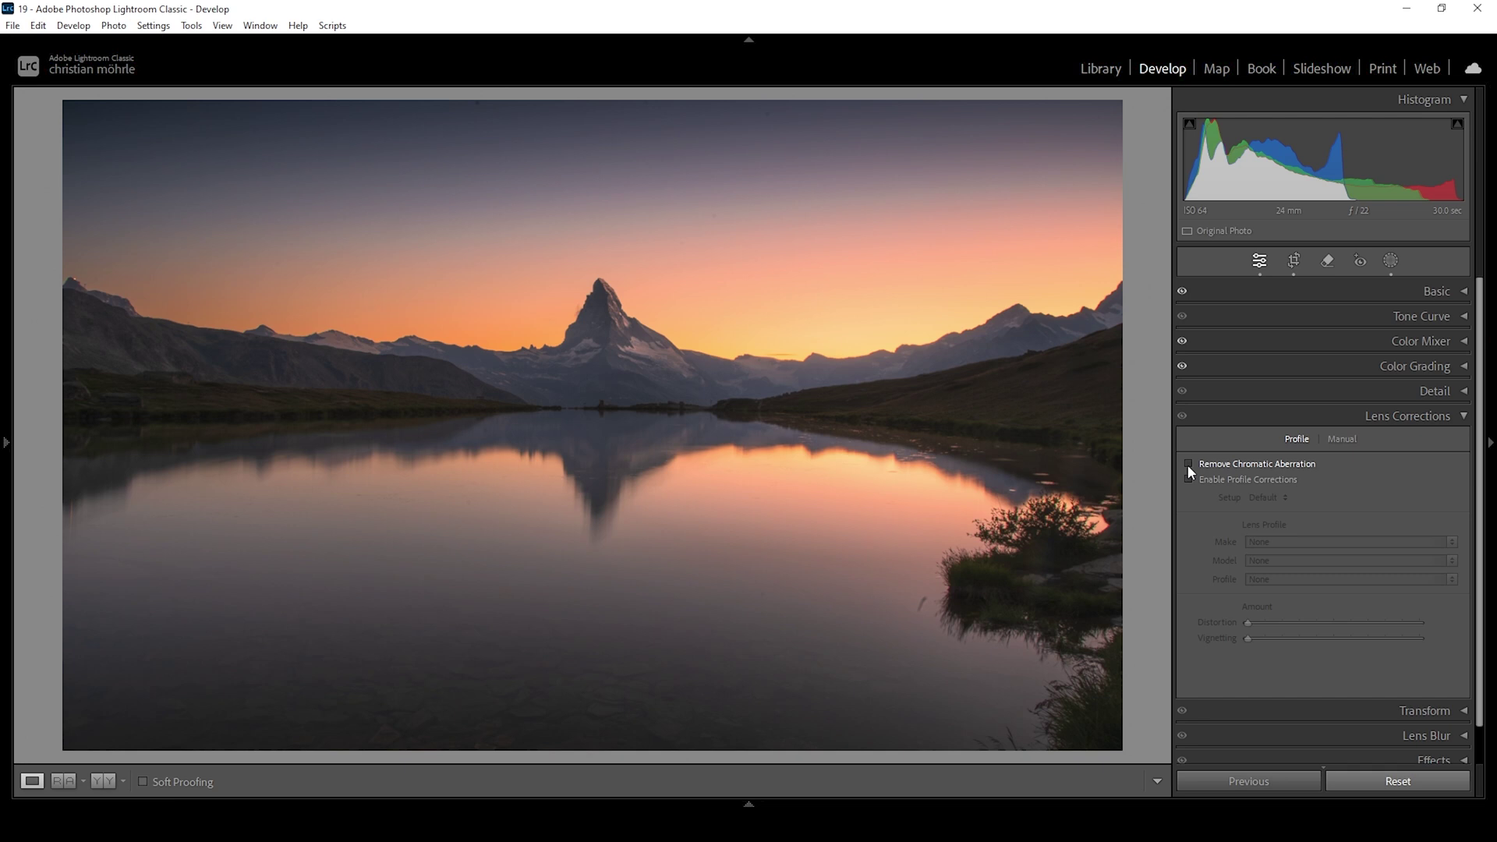
left_click(1216, 468)
left_click(1446, 419)
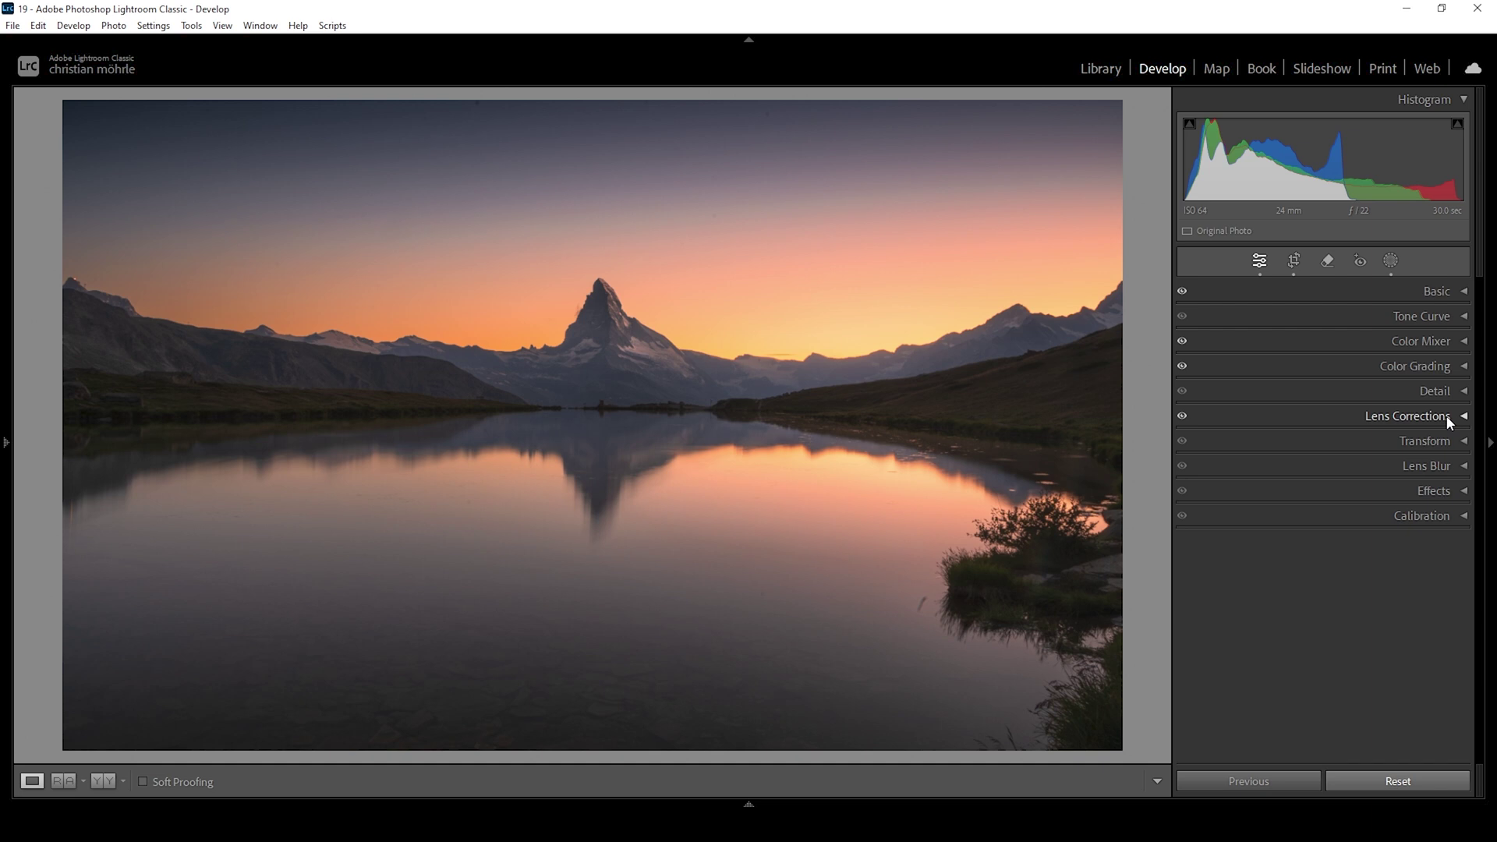
Calibrate the blue primary with Hue -19 and a moderately raised Saturation
left_click(1369, 515)
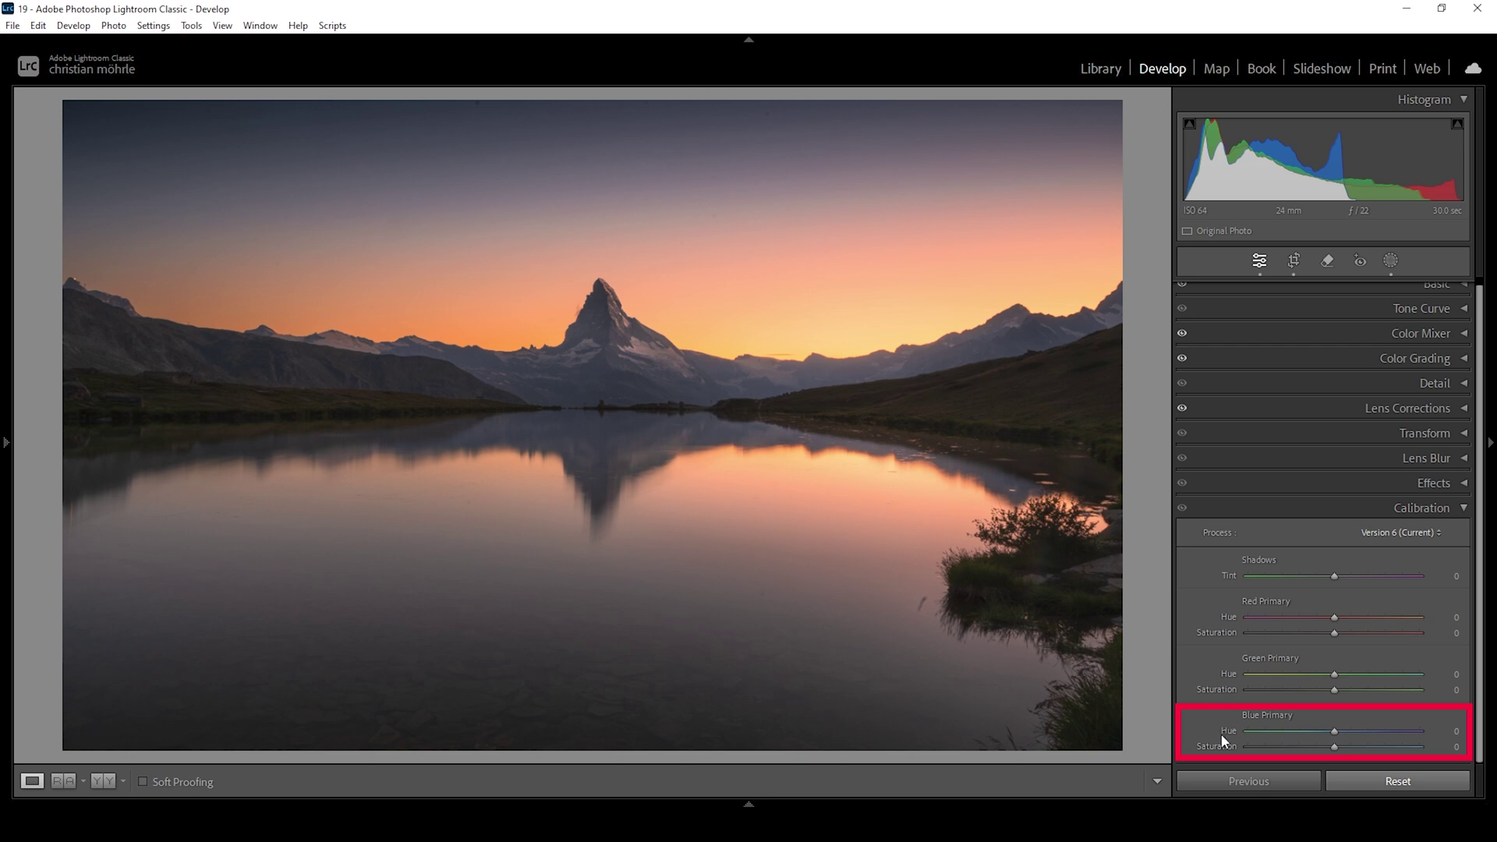
left_click_drag(1334, 731, 1331, 733)
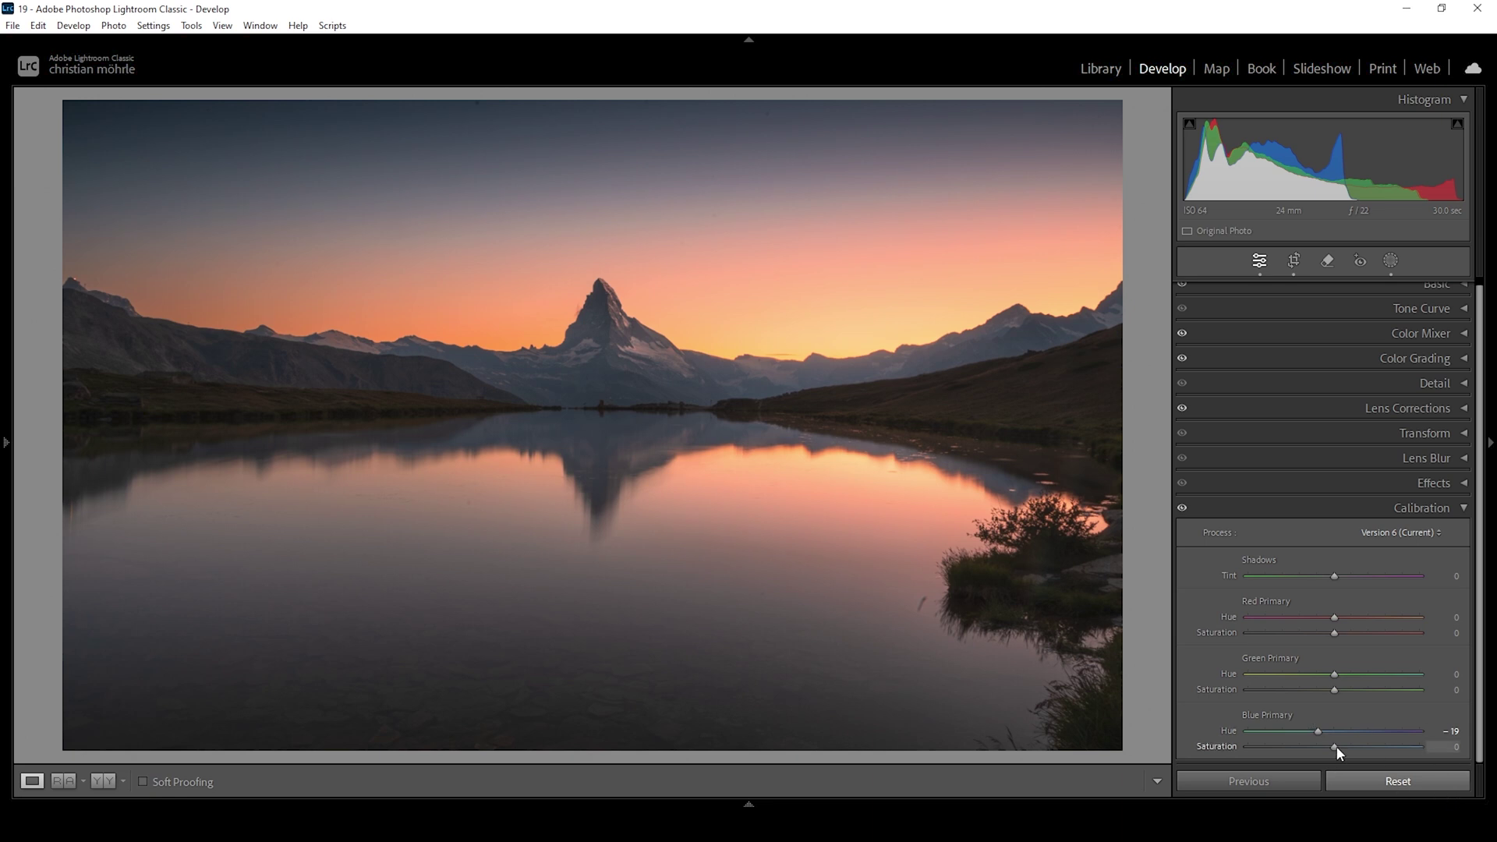
left_click_drag(1343, 749, 1354, 750)
left_click(1460, 507)
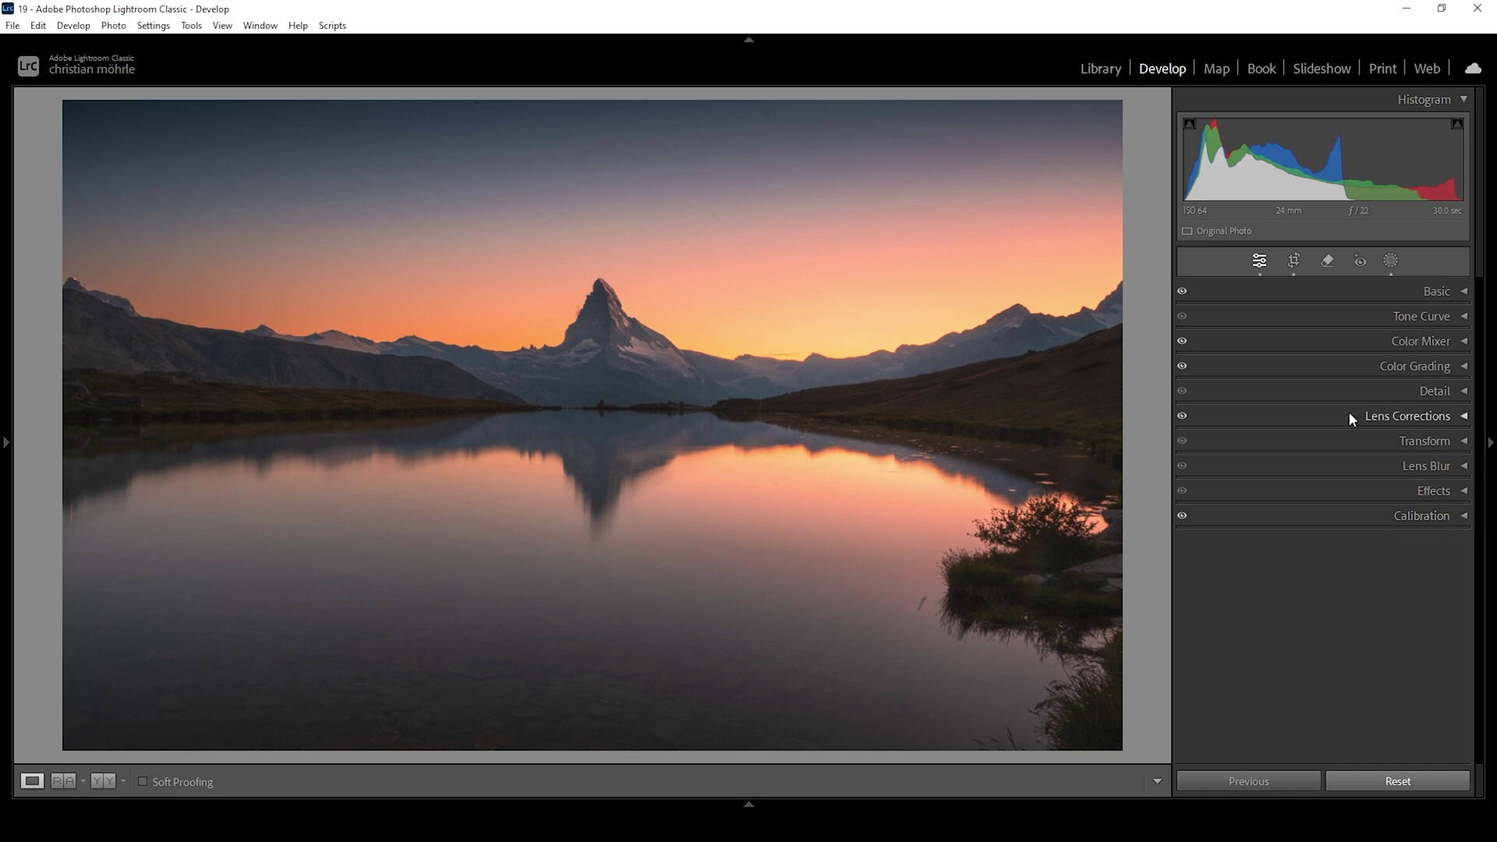
Sharpen the photo with Amount 85, Radius 0.5, Detail 100 and Masking 57, and show the filmstrip
left_click(1434, 389)
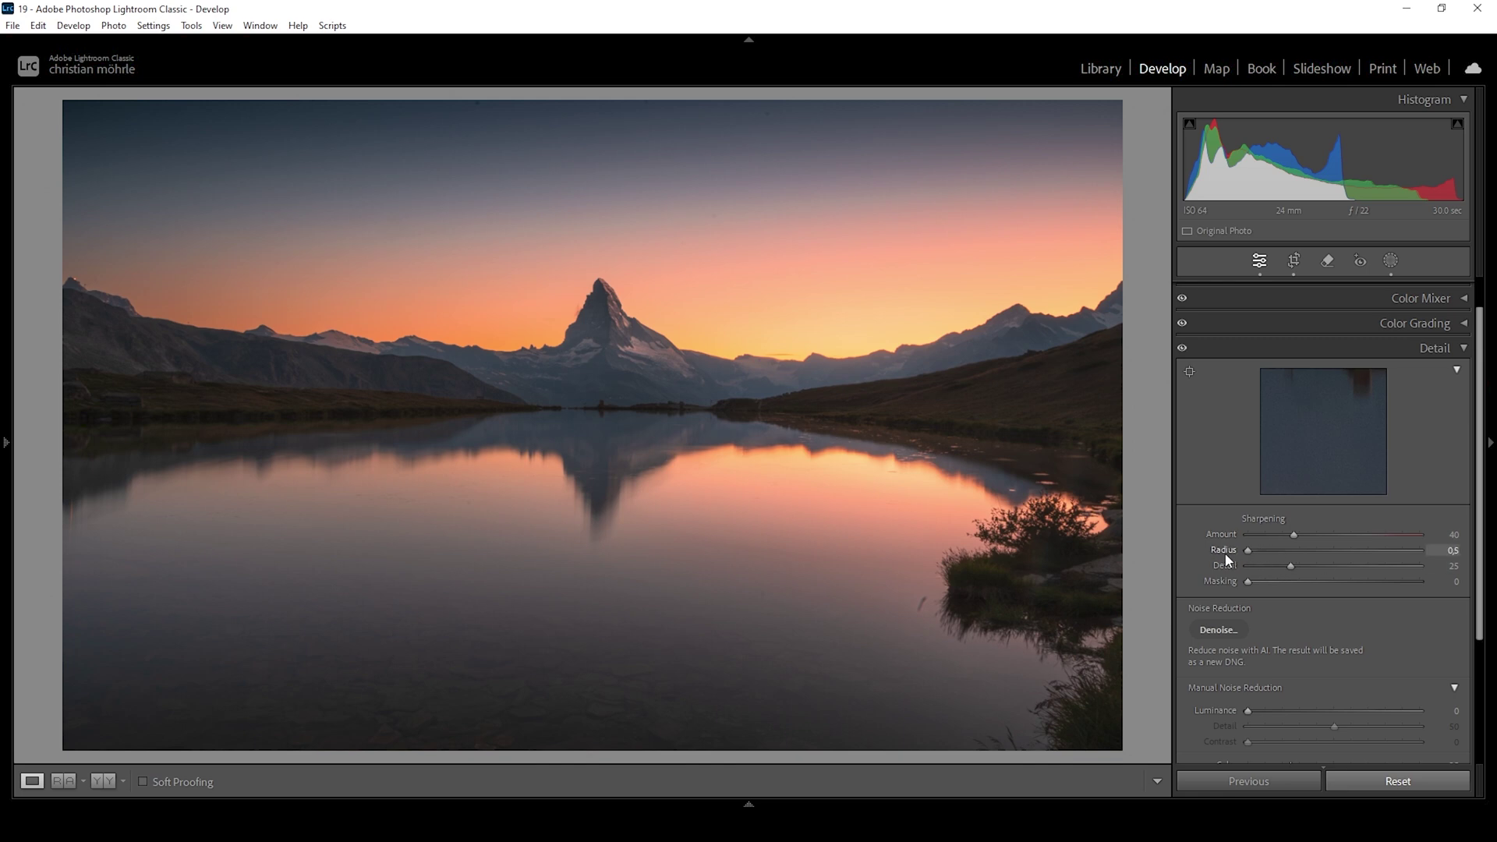
left_click_drag(1290, 566, 1488, 573)
left_click_drag(1253, 581, 1343, 587)
key("F6")
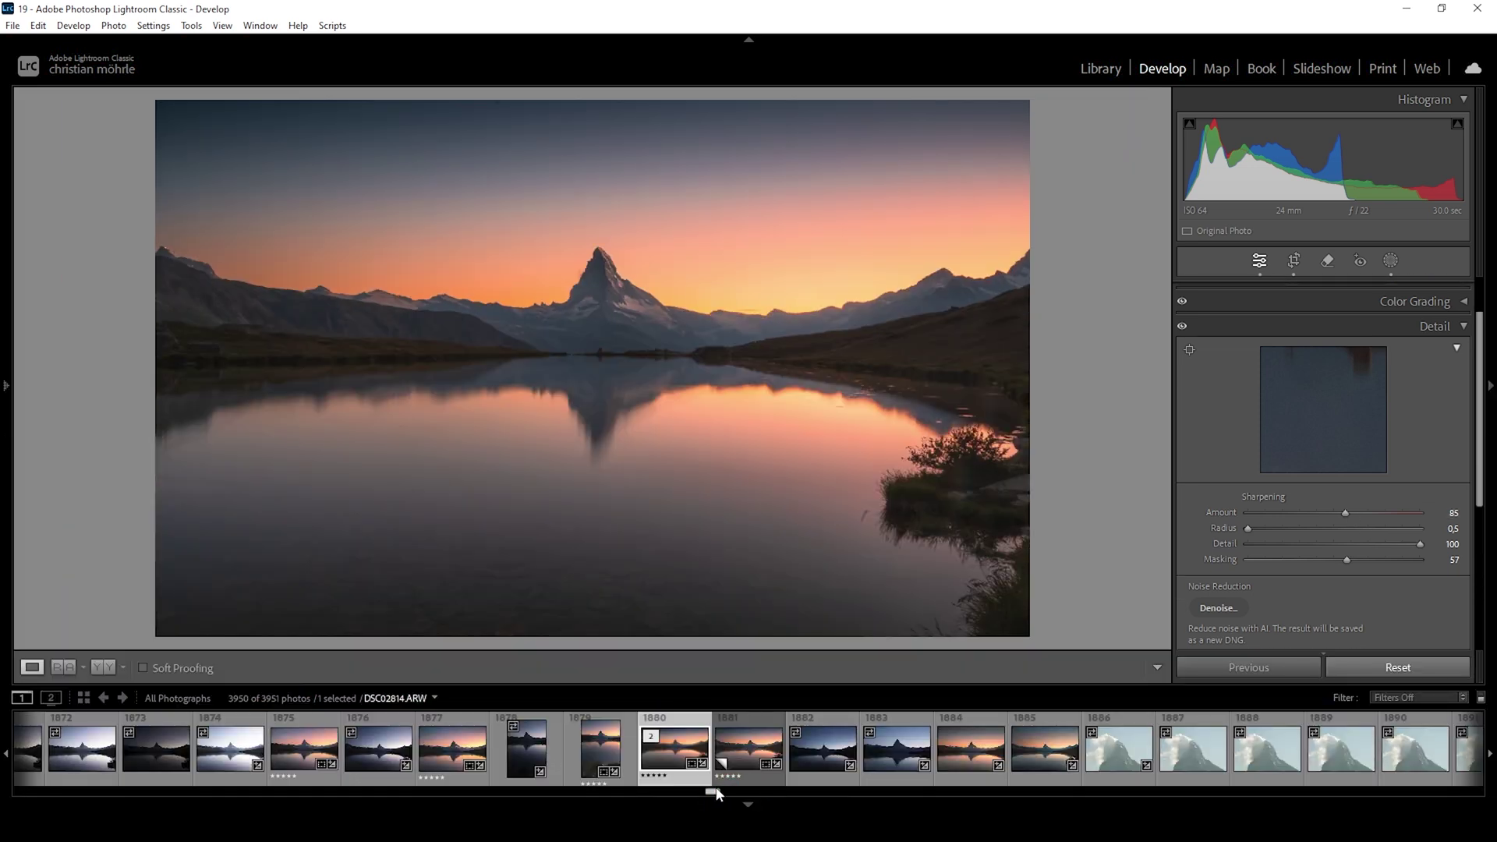
Open the starry night photo DSC02832.ARW of the same lake and show its Basic adjustments
left_click_drag(713, 792, 728, 793)
left_click(1242, 774)
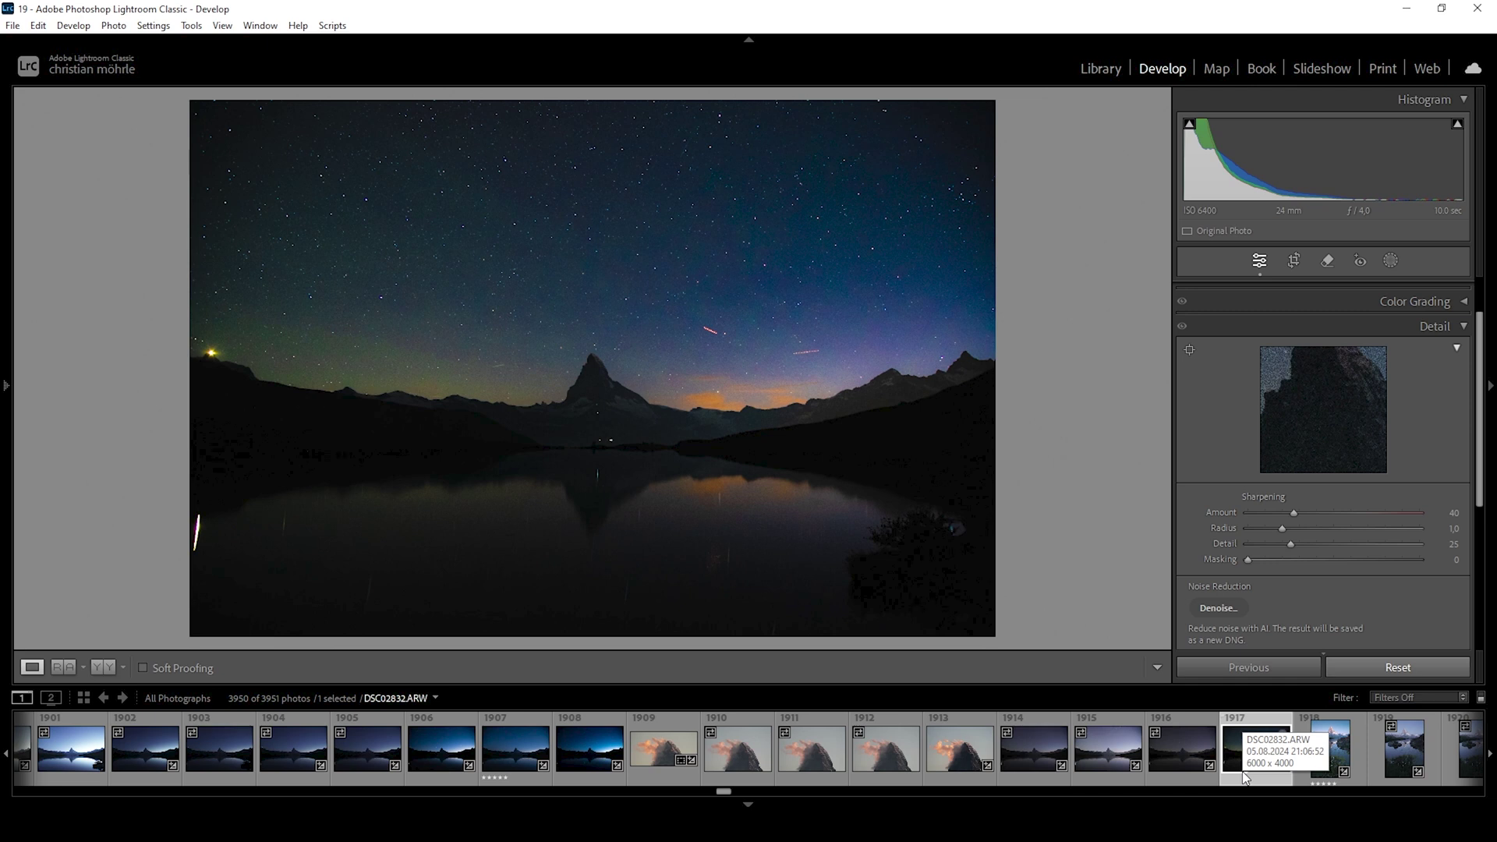
scroll(1442, 560, "up", 2)
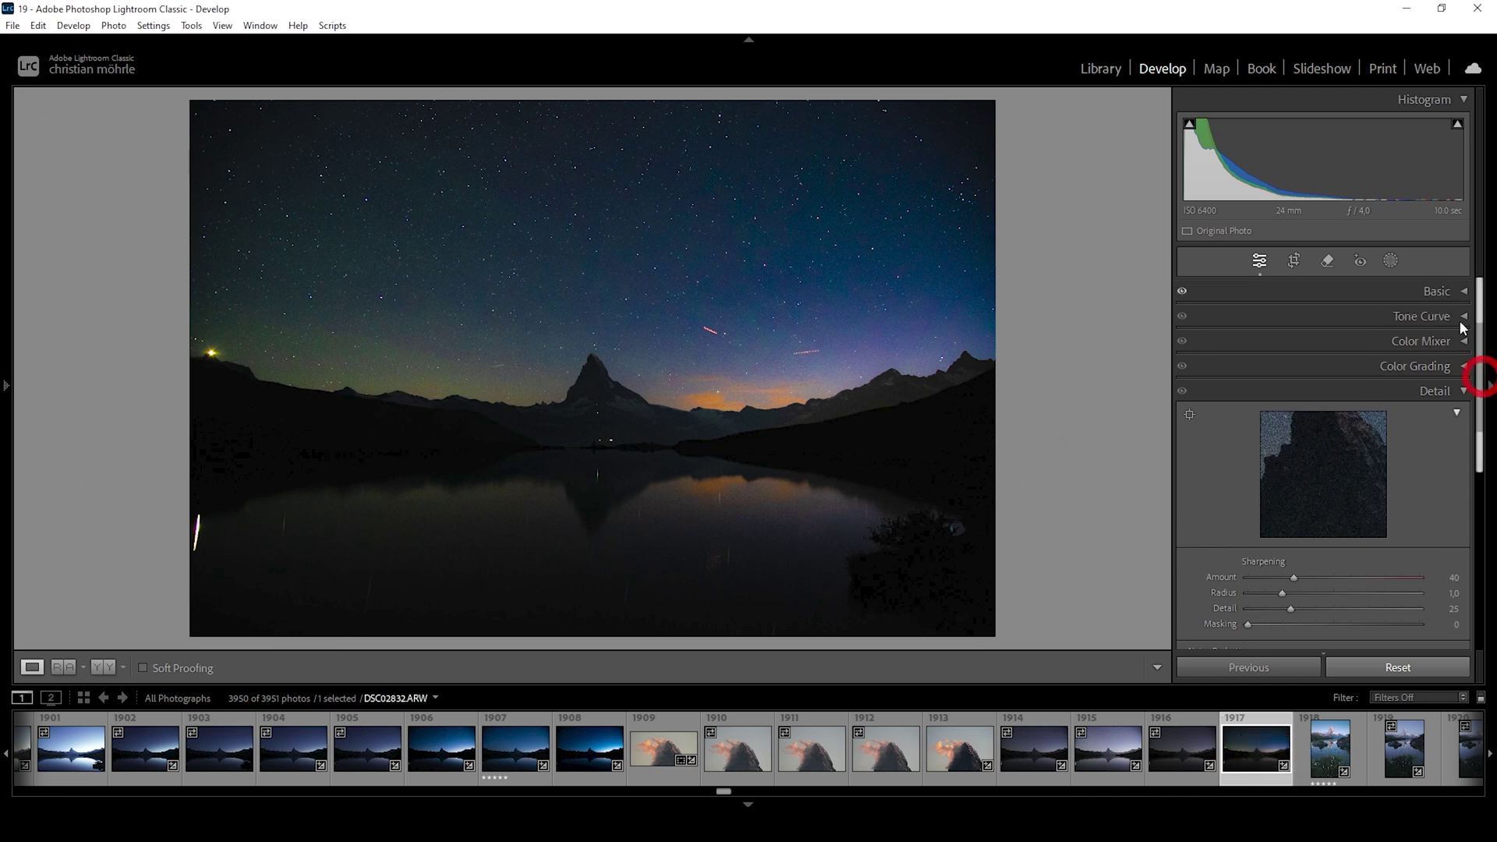
left_click(1452, 295)
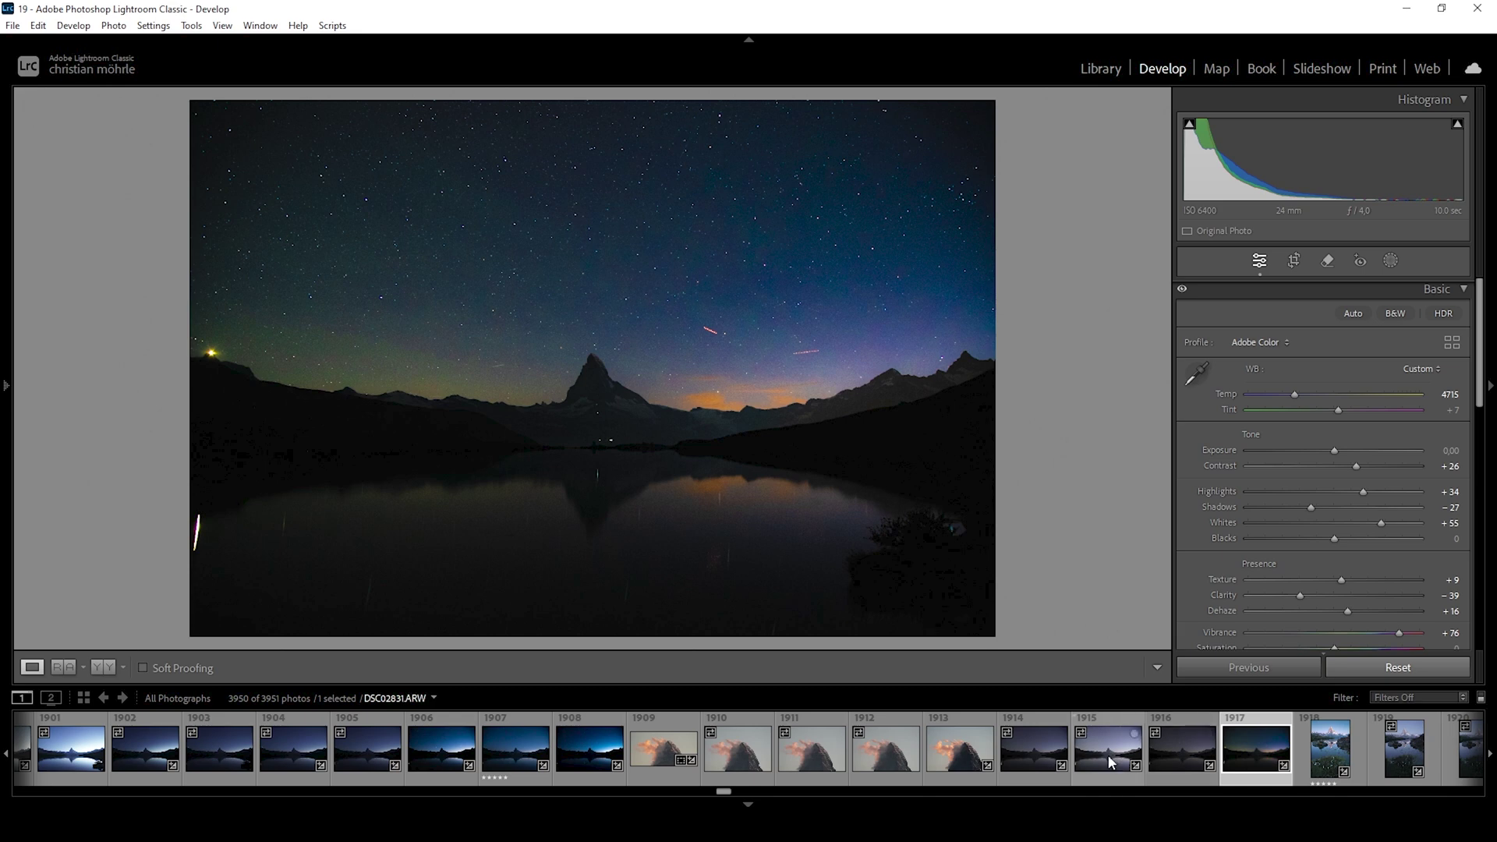
Add the sunset photo DSC02814.ARW to the selection and open both photos as layers in Photoshop
left_click_drag(725, 792, 711, 795)
left_click(704, 760, "ctrl")
right_click(704, 760)
mouse_move(762, 374)
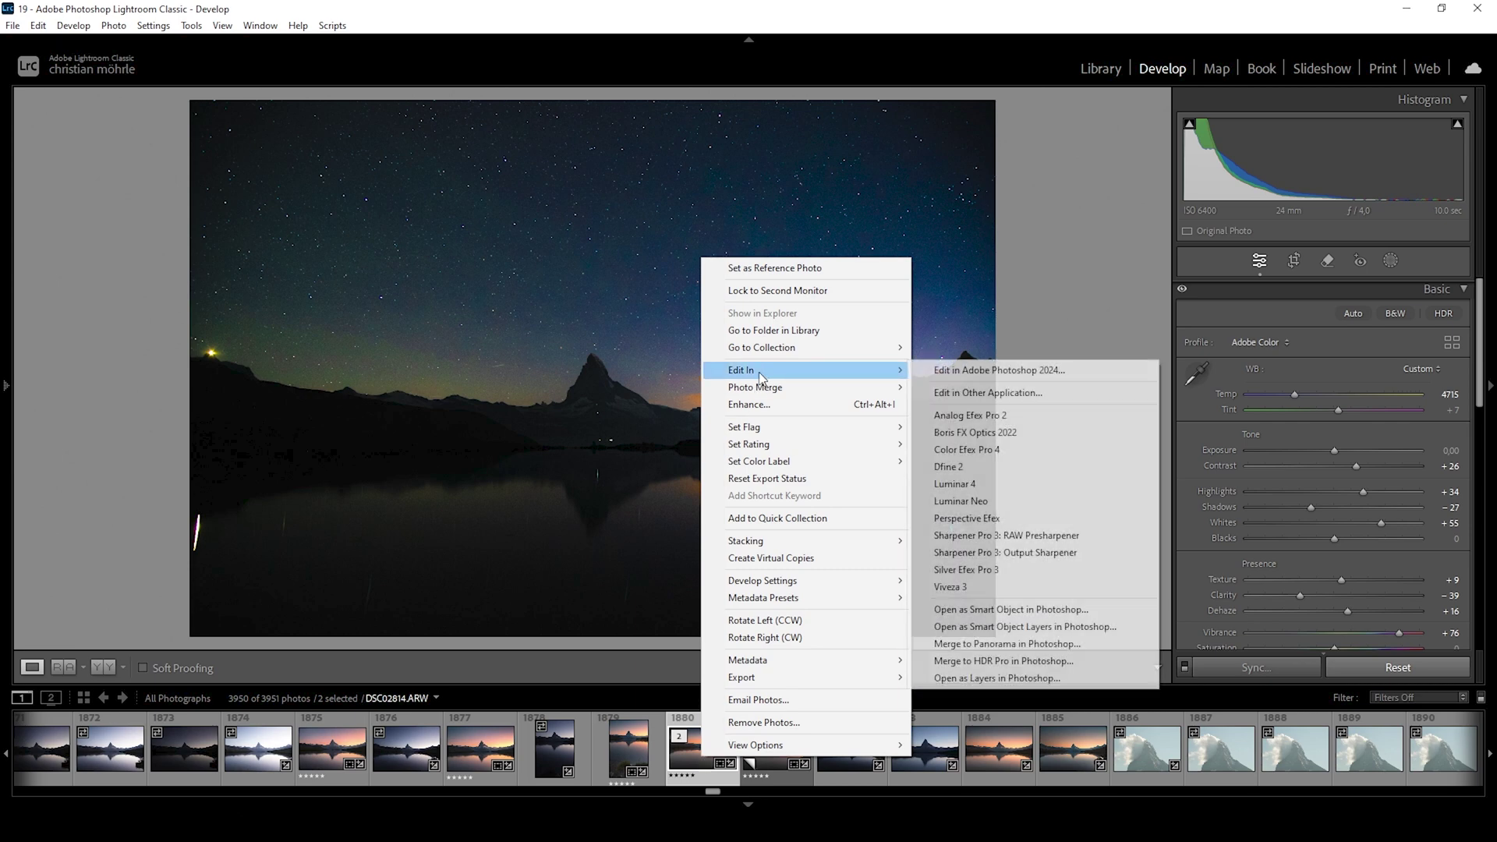
left_click(970, 678)
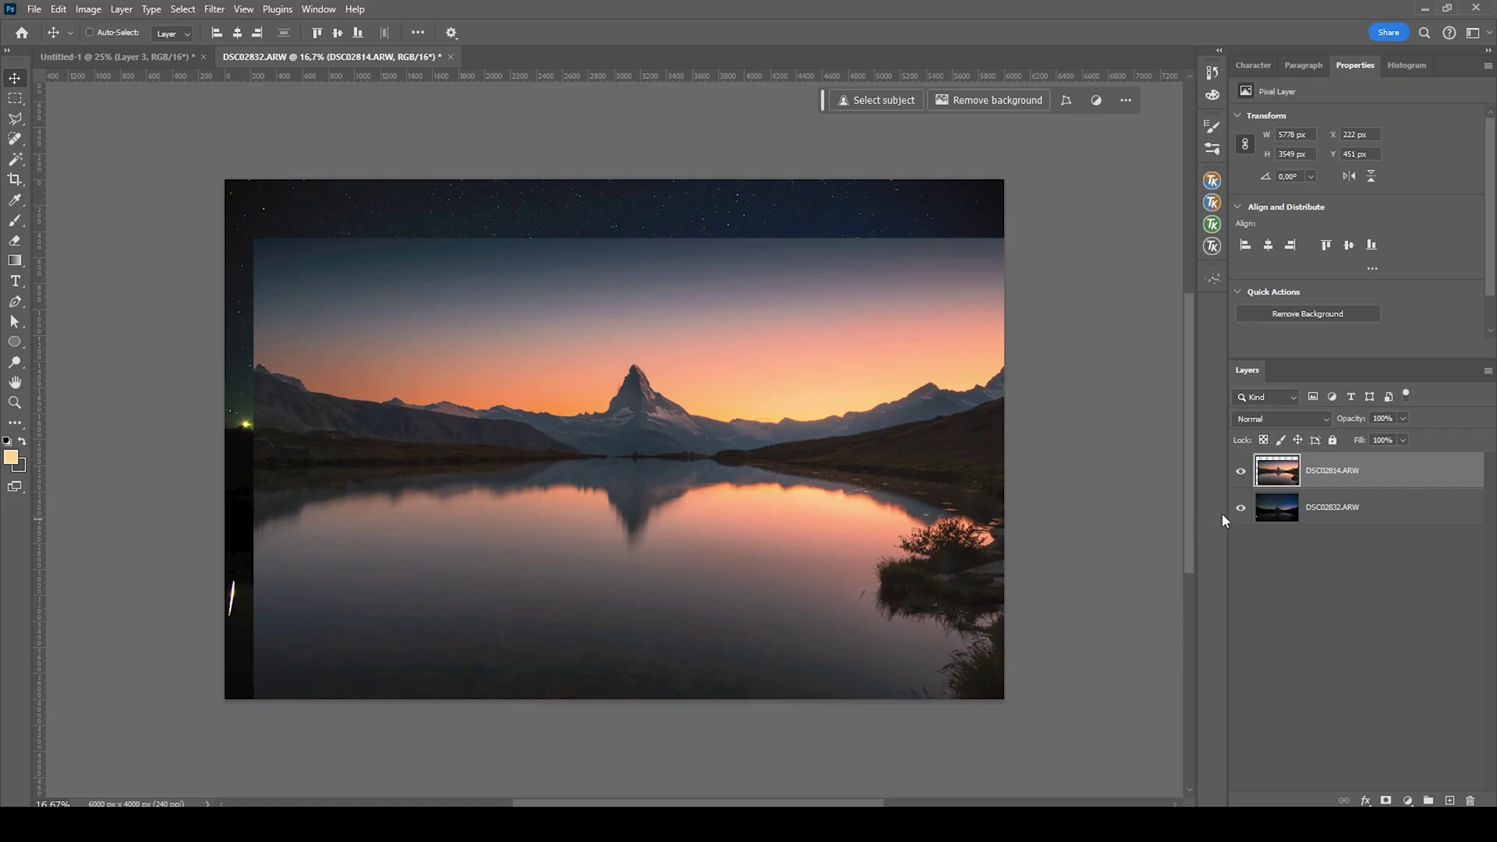
Place the starry layer above the sunset layer, lower its opacity to 49%, and move it so the Matterhorn peaks roughly overlap
left_click_drag(1250, 463, 1341, 530)
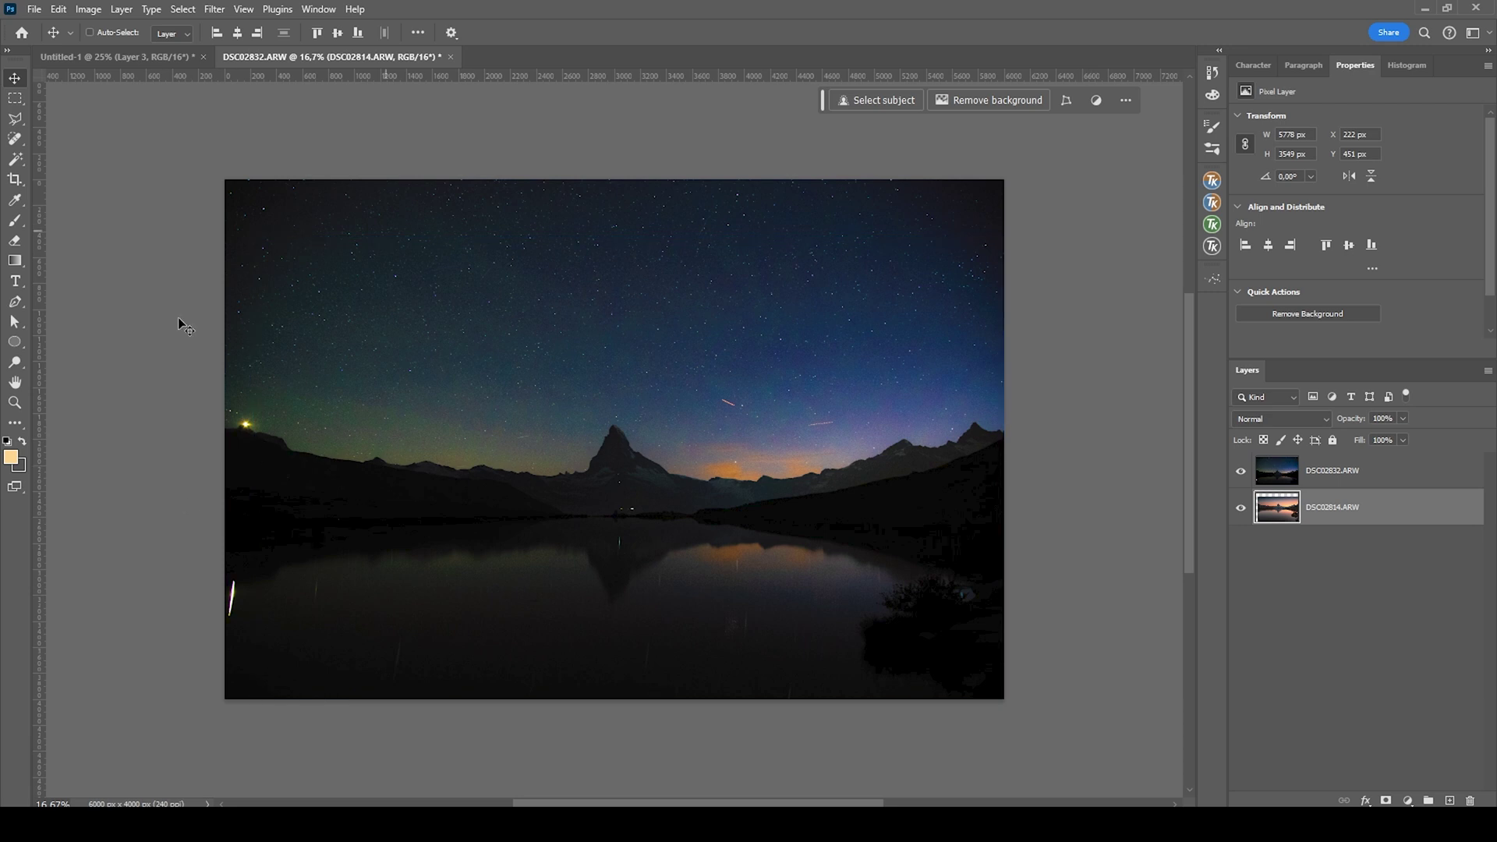
left_click(1305, 478)
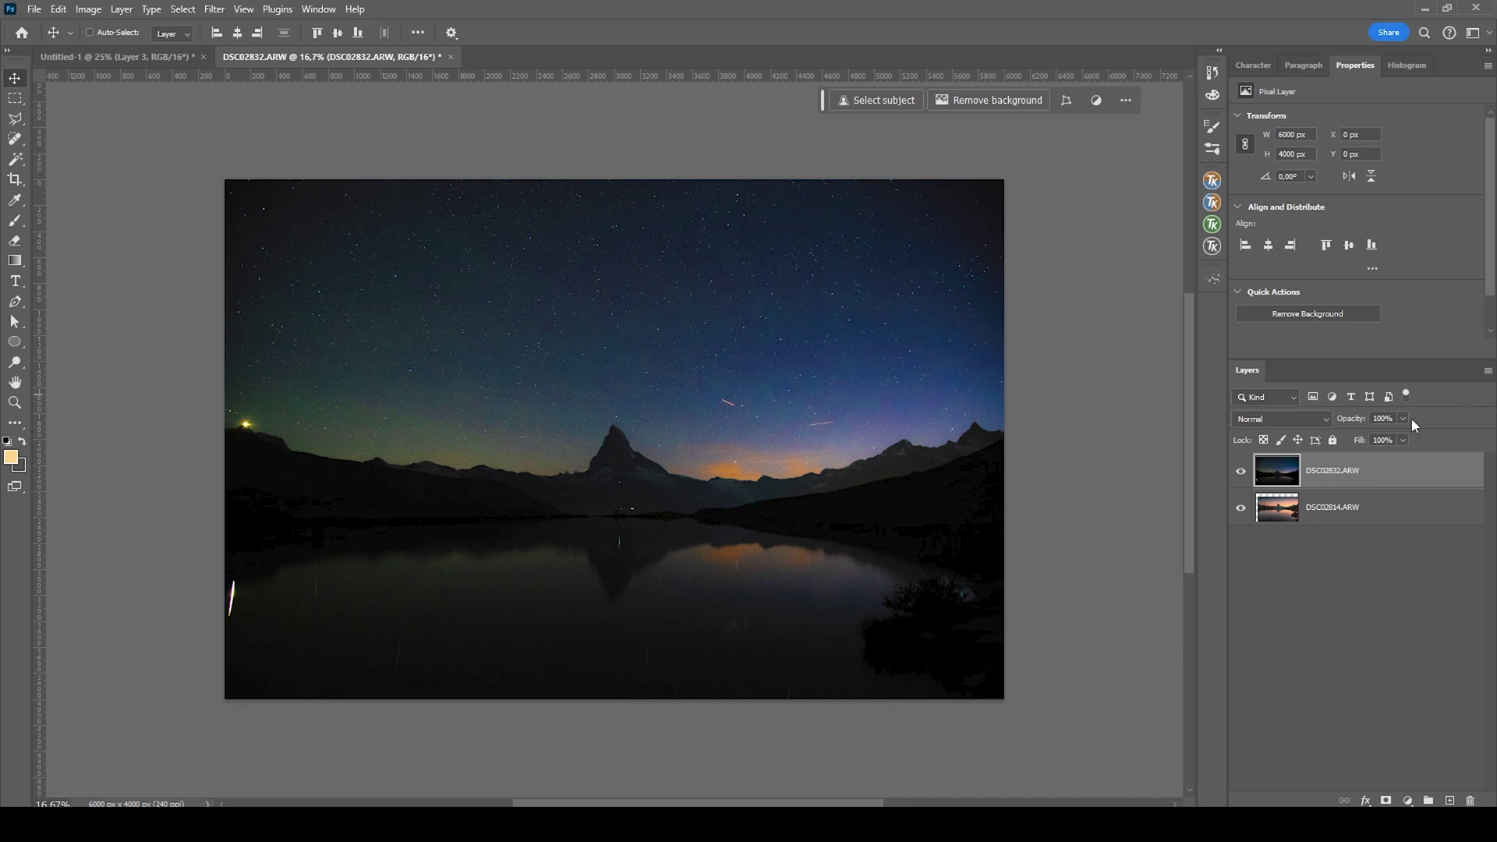
left_click_drag(1399, 420, 1367, 436)
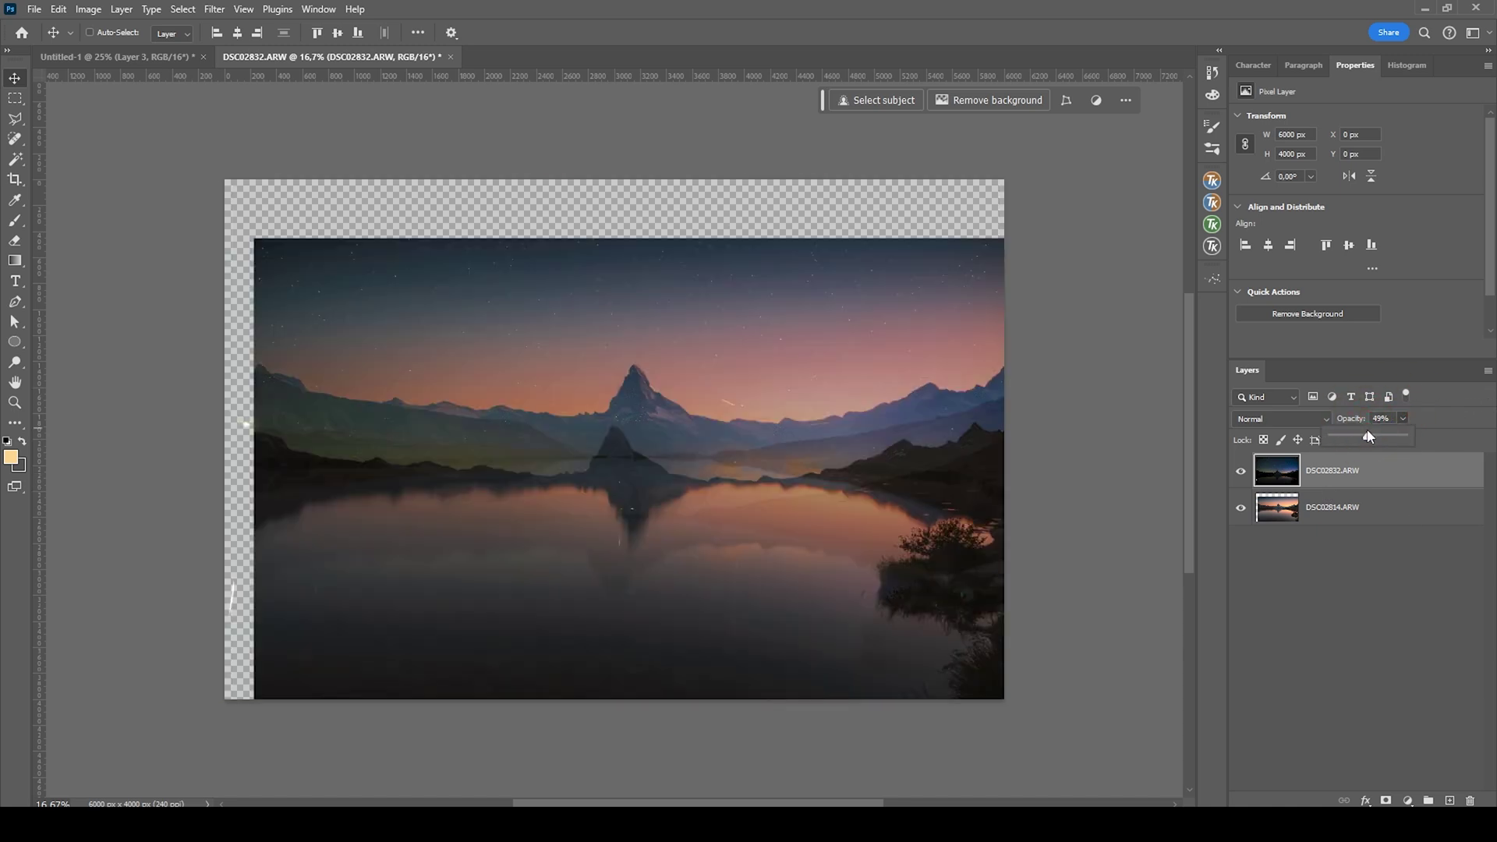
left_click_drag(659, 497, 685, 447)
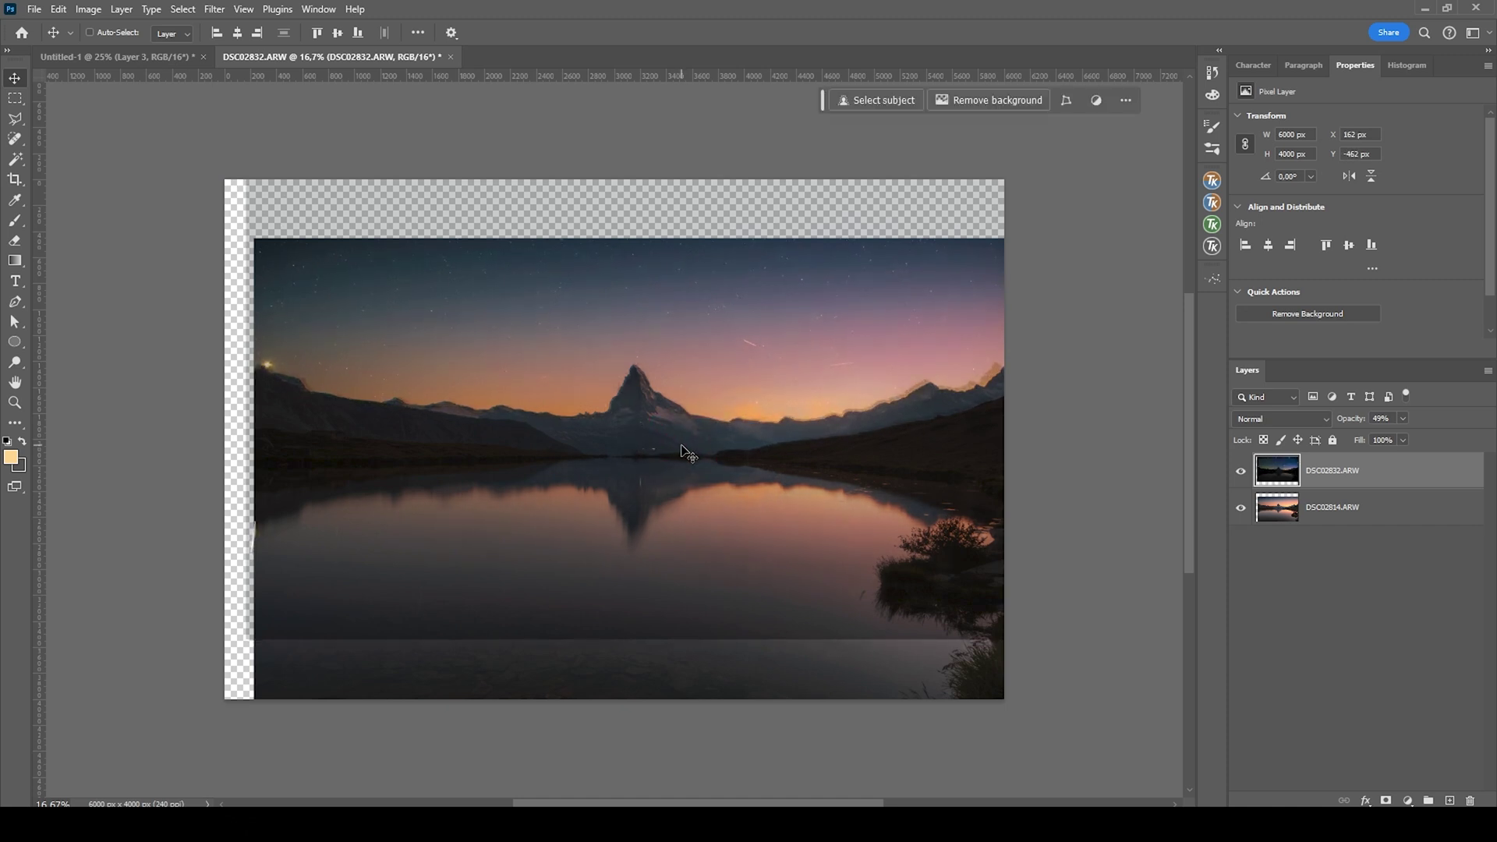
left_click(1342, 509)
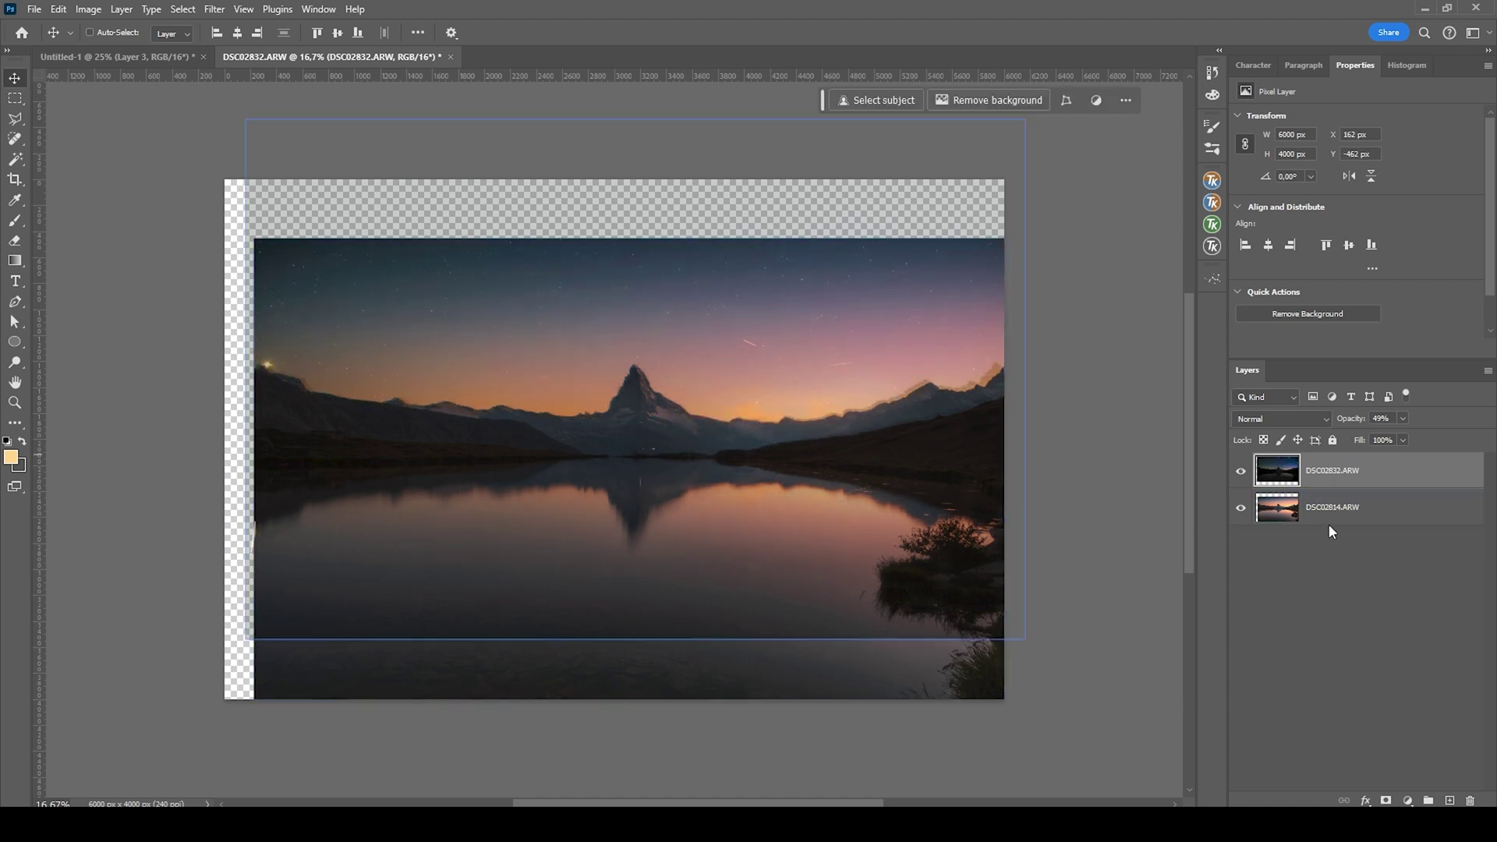
left_click(1343, 470, "shift")
left_click(58, 8)
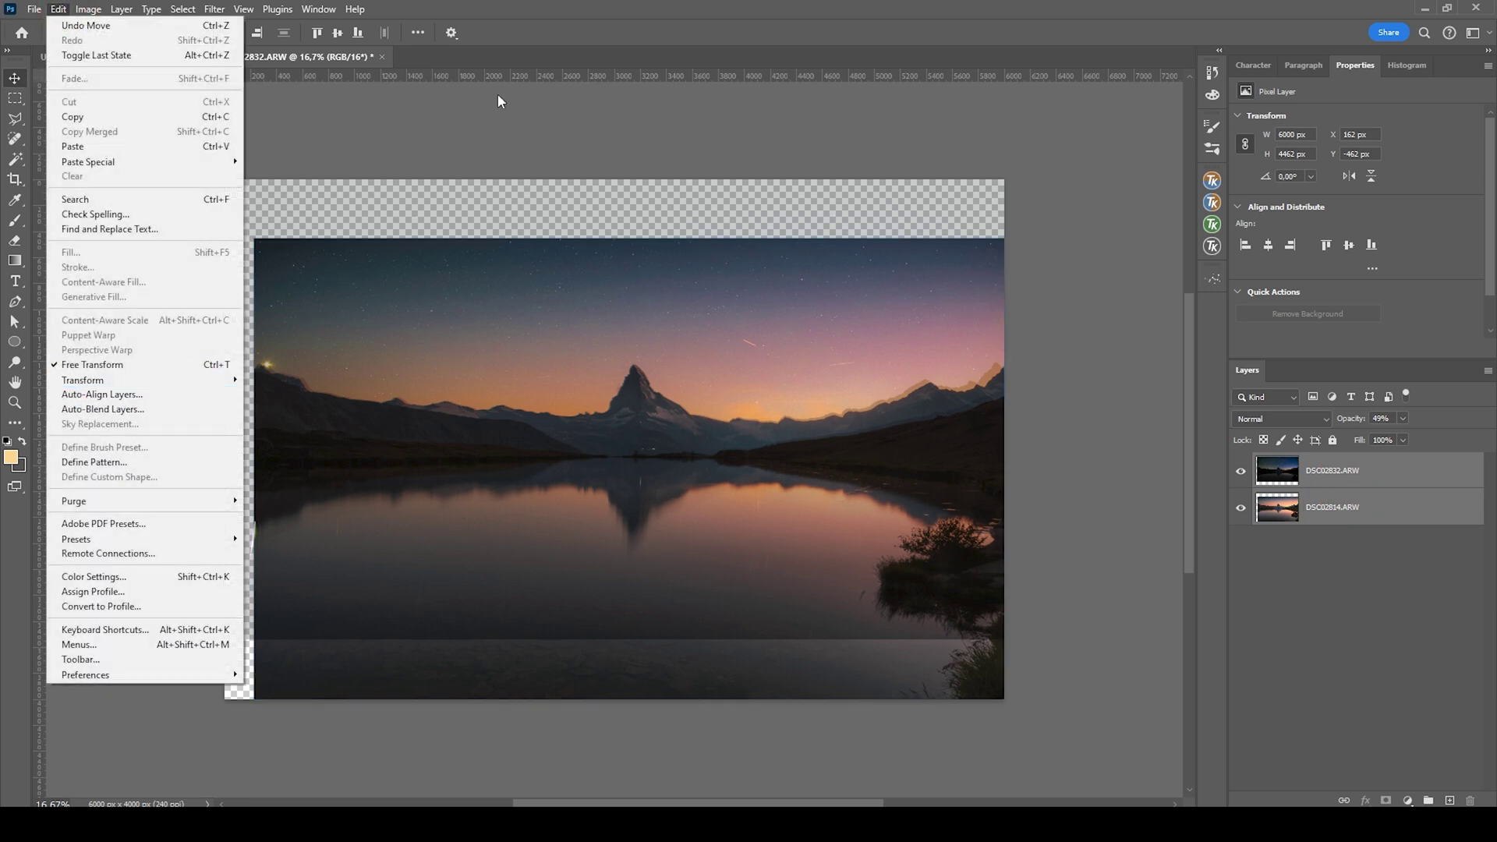
left_click(805, 7)
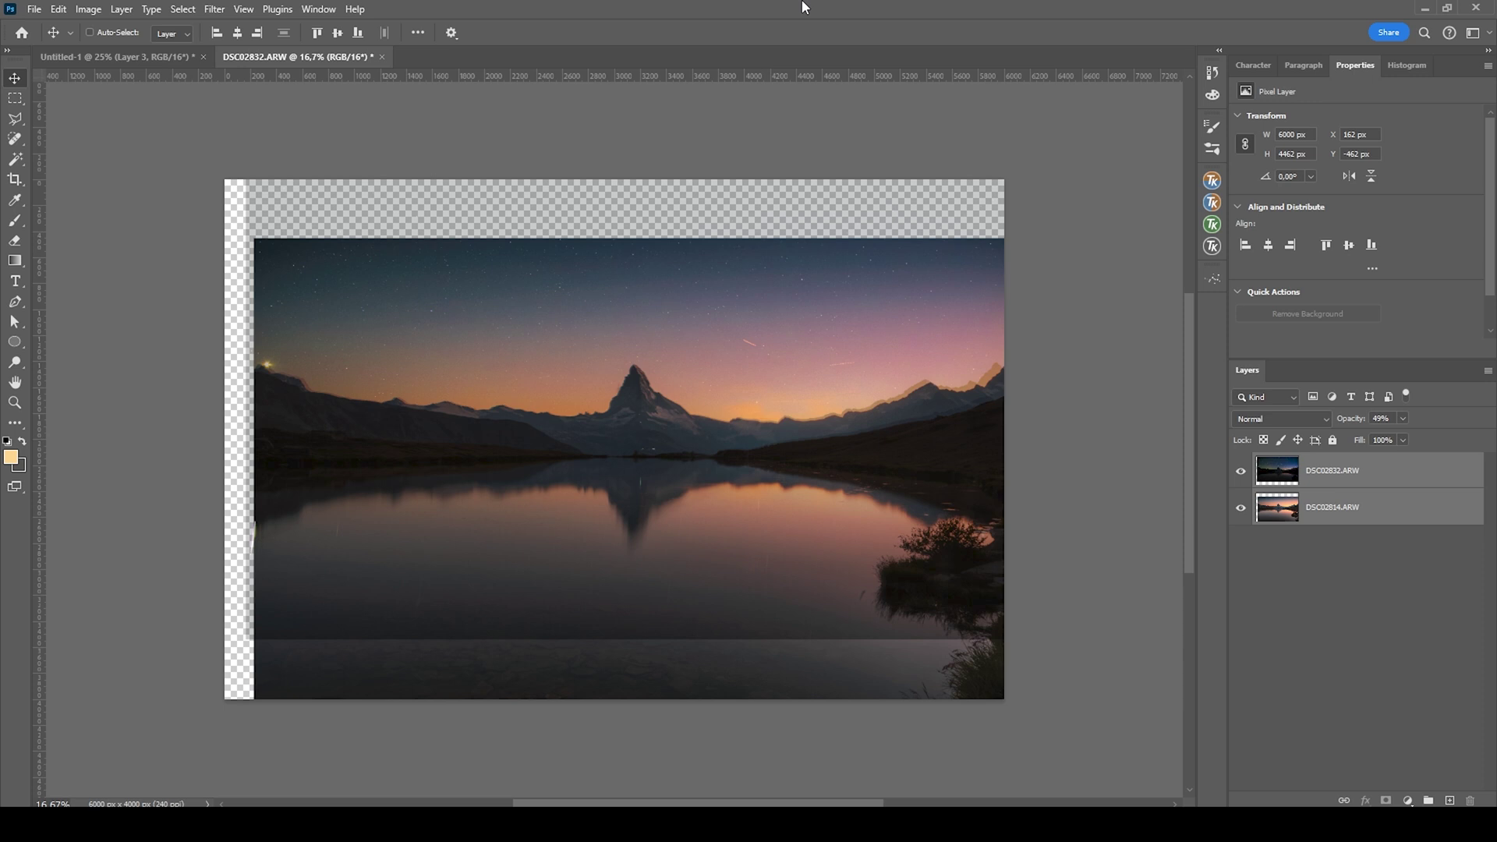
Nudge the starry layer to X 153 px and Y -461 px, and check its alignment with the Matterhorn below
scroll(655, 409, "up", 6)
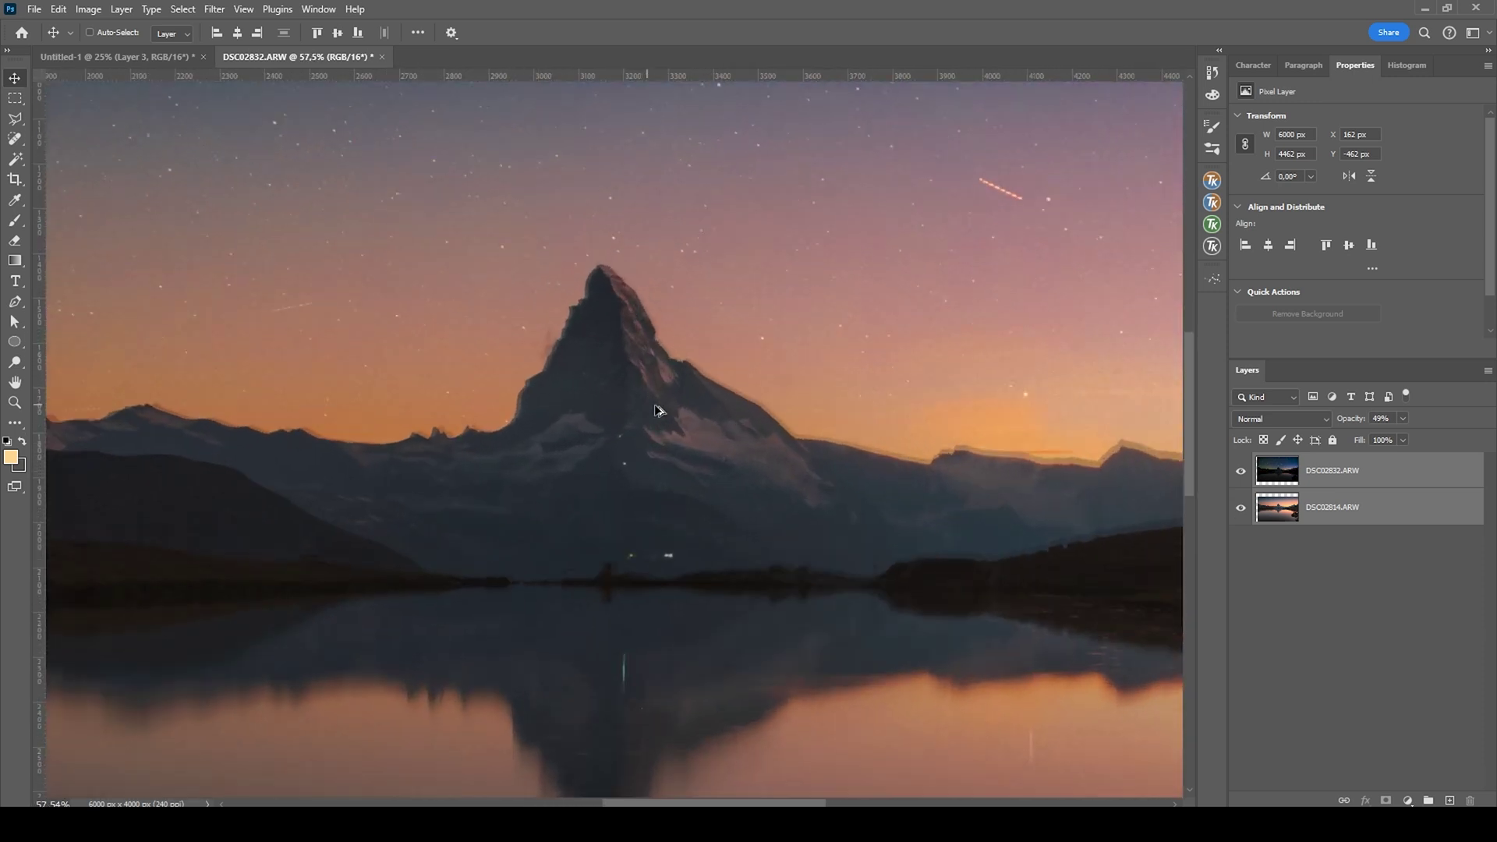
key("Left")
key("Left")
key("Left")
key("Left")
key("Left")
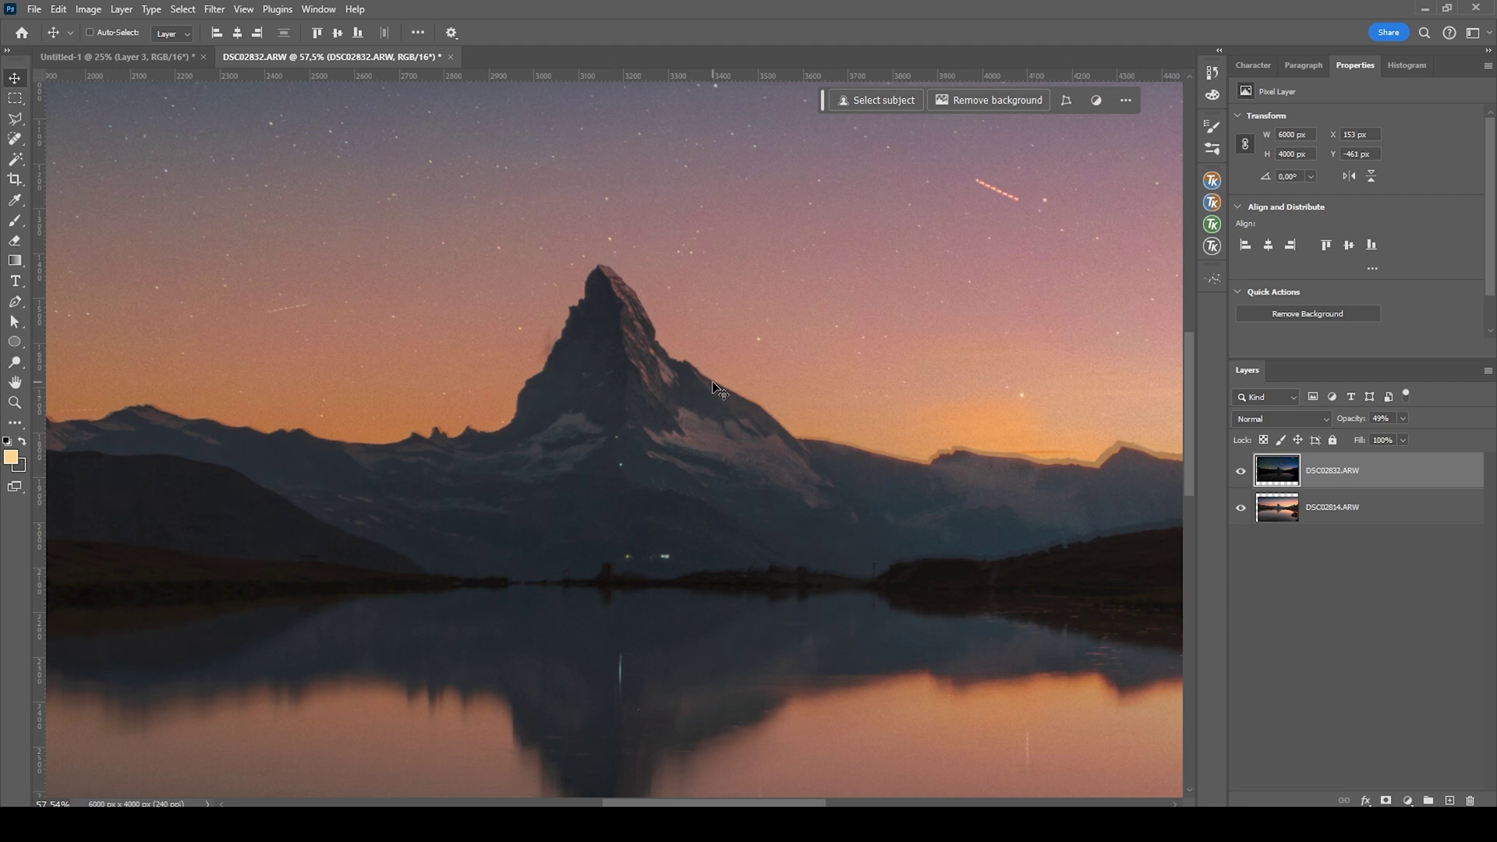
scroll(628, 485, "up", 2)
scroll(627, 485, "up", 4)
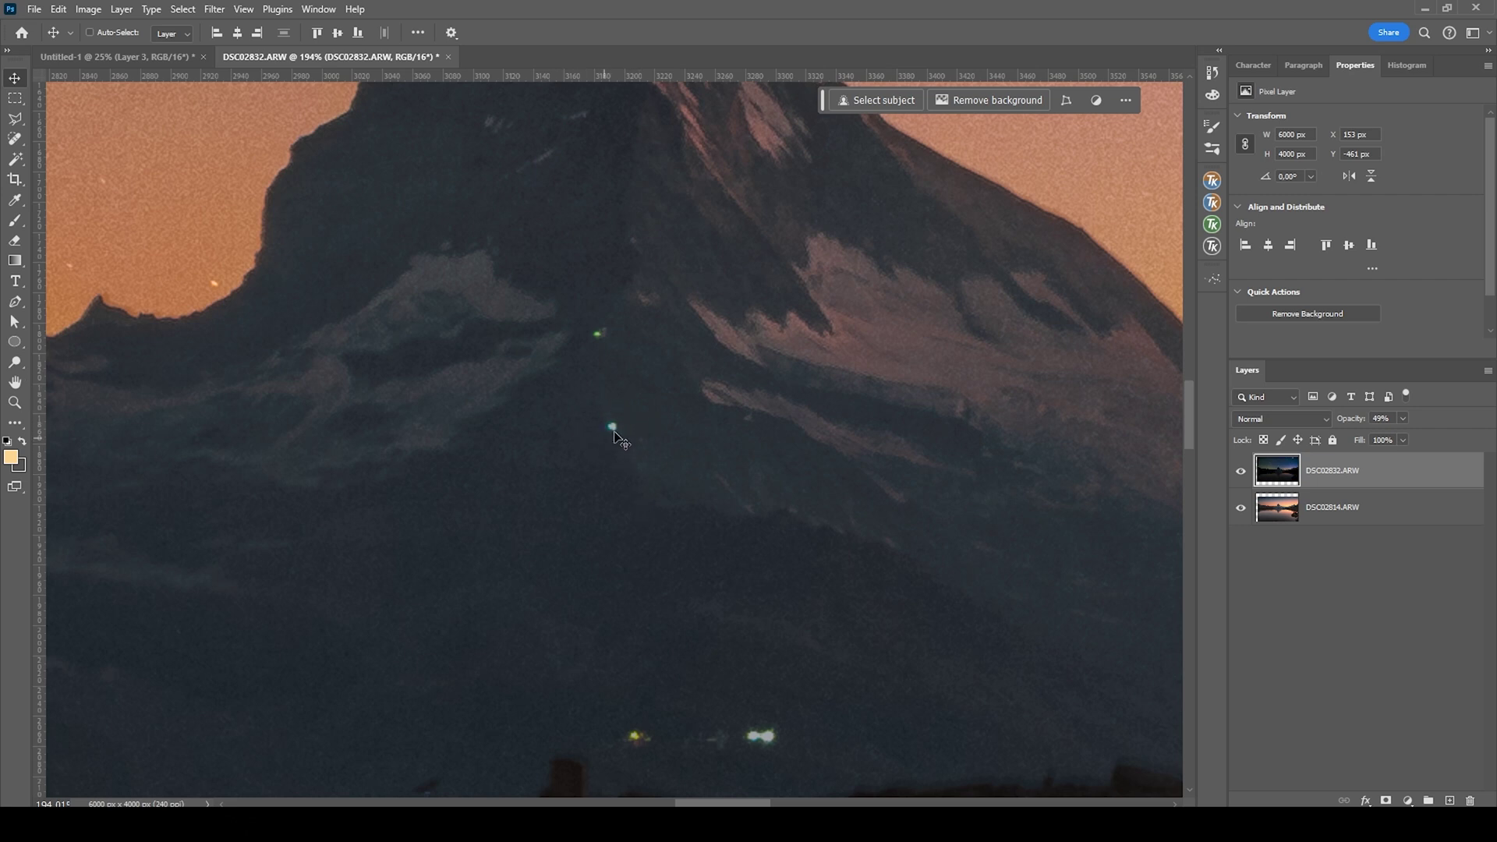
scroll(635, 433, "down", 6)
scroll(655, 440, "down", 2)
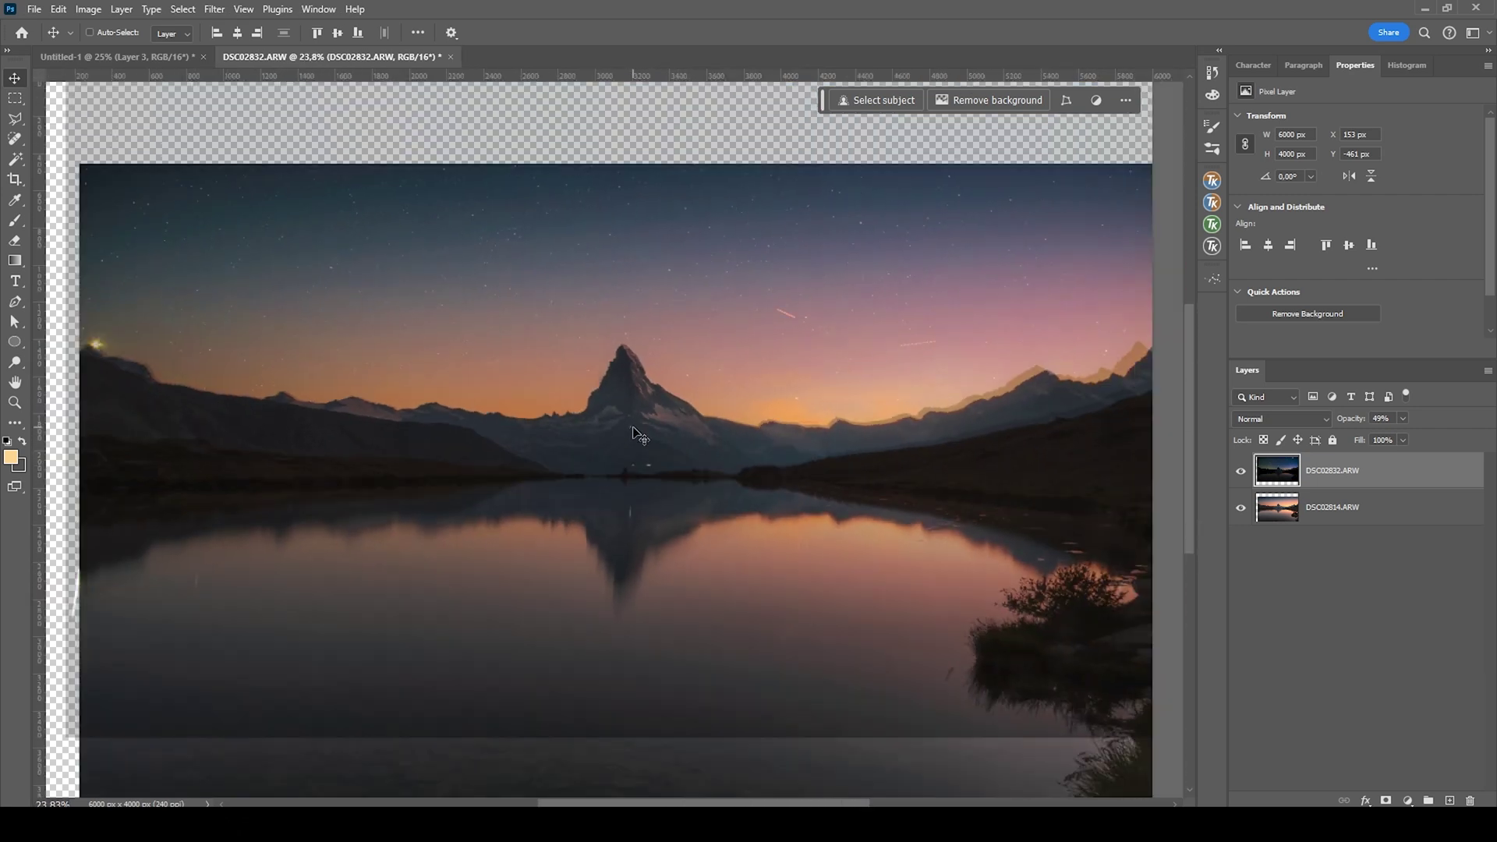
scroll(904, 440, "up", 1)
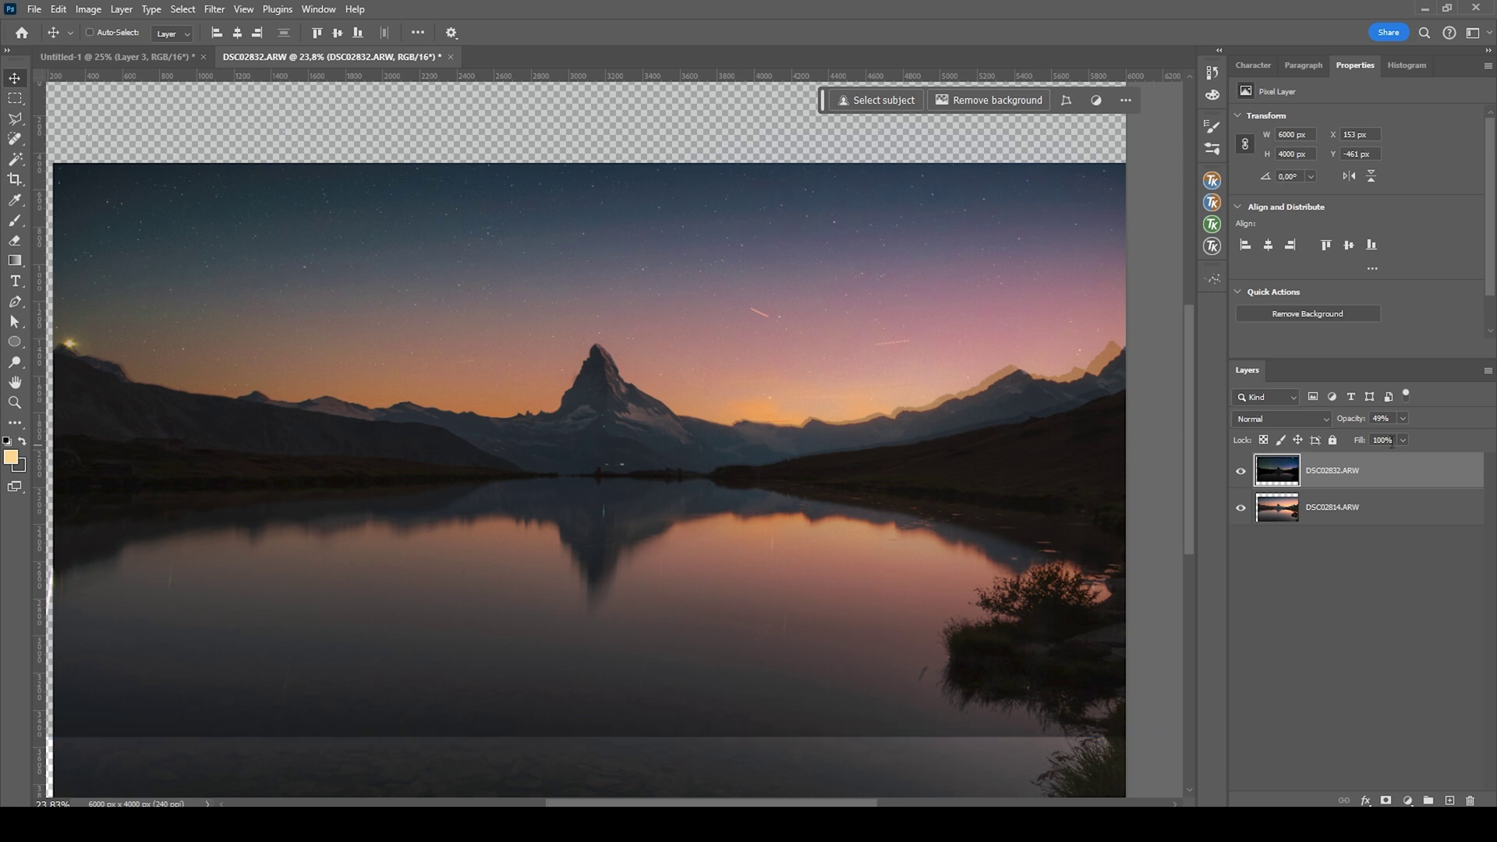
Set the starry layer to 100% opacity and the Lighten blend mode
key("0")
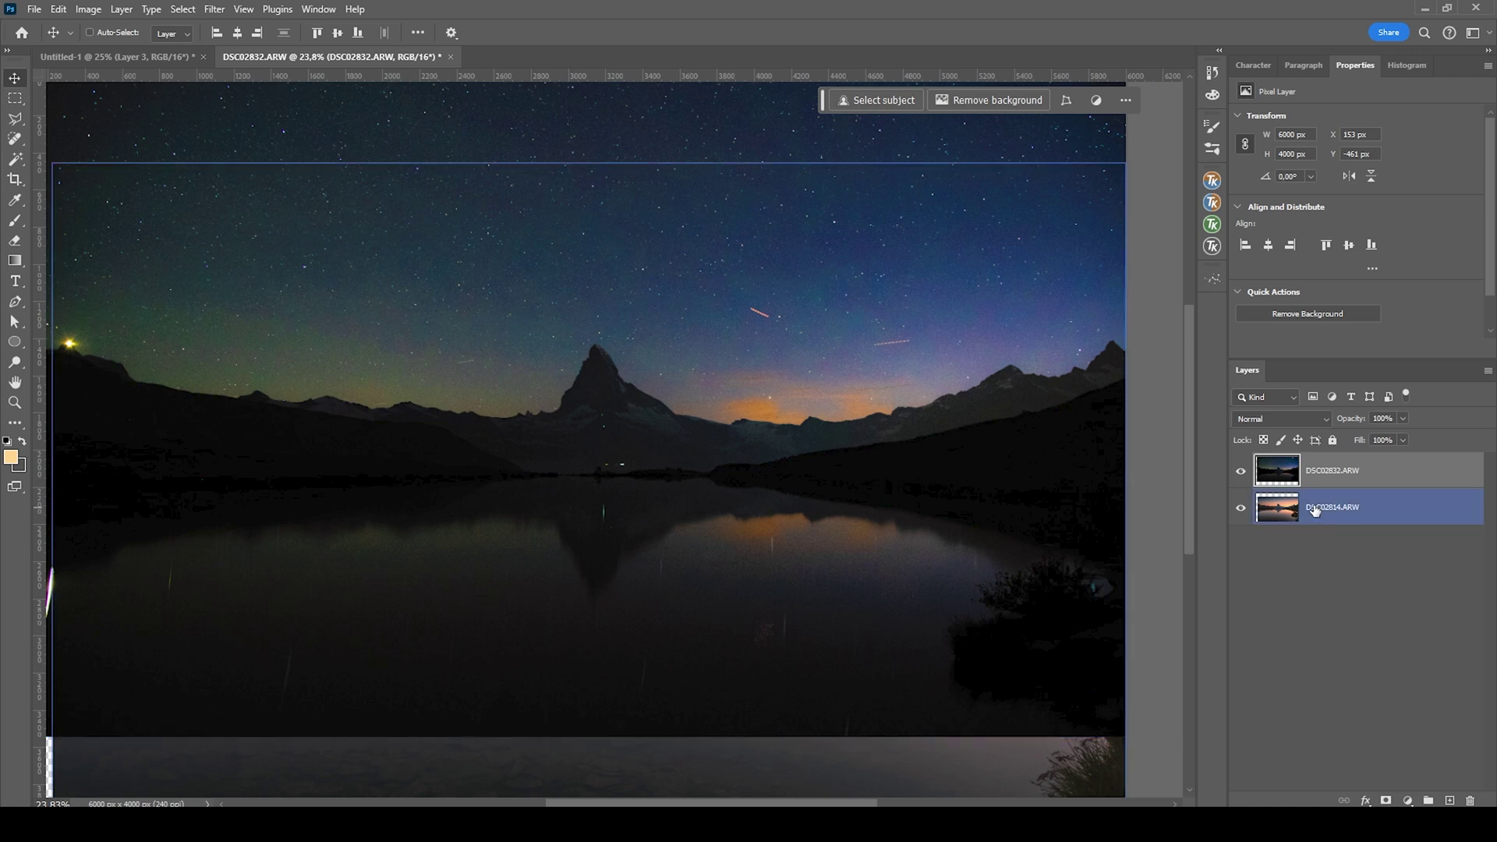
left_click(1263, 421)
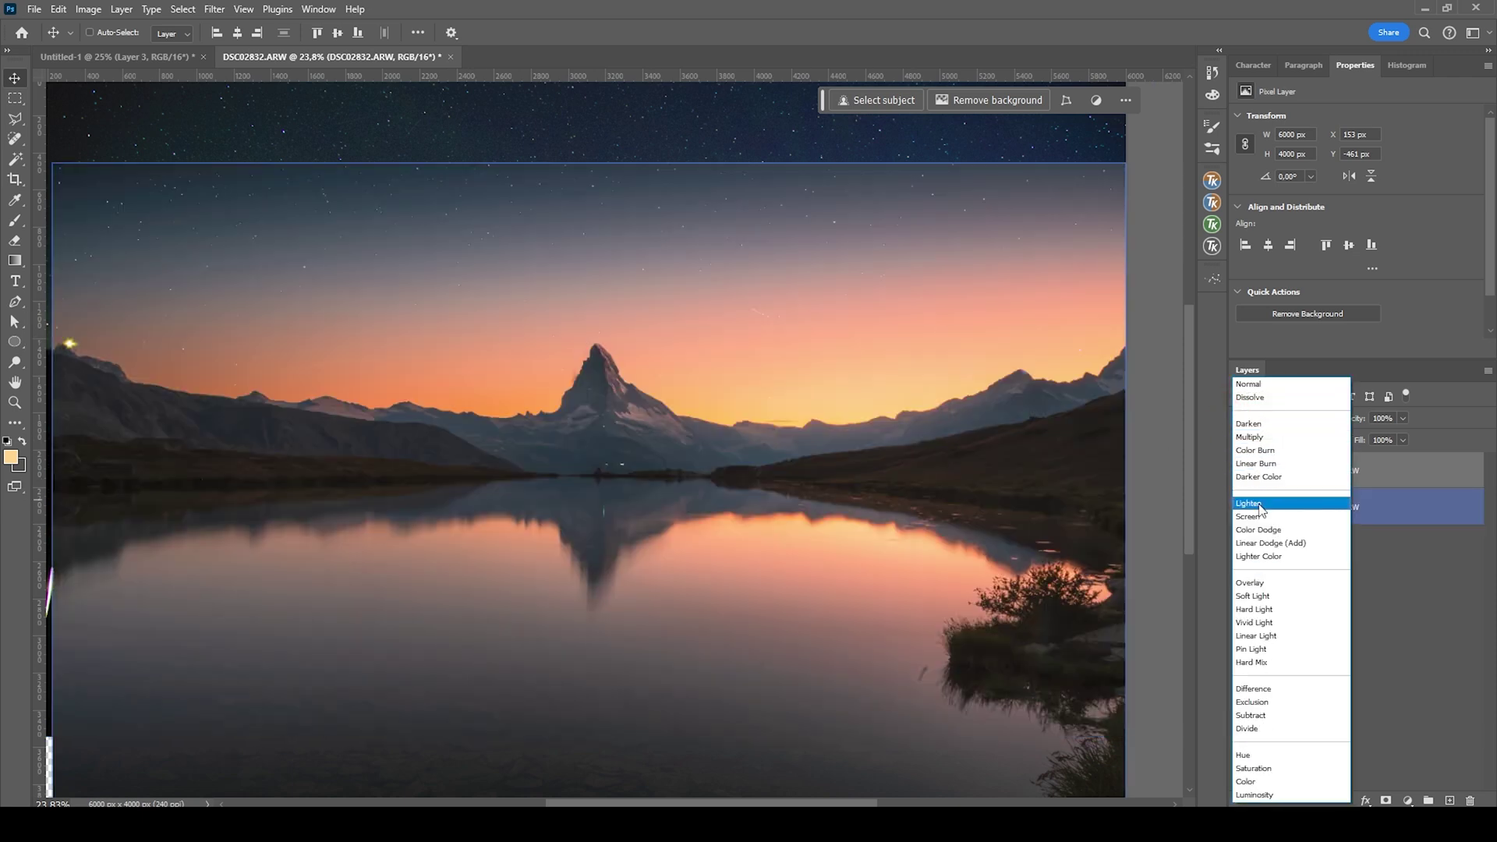
left_click(1261, 504)
Crop away the empty left edge and the uncovered upper strip, leaving the composite at 5778 x 3533 px
scroll(772, 385, "down", 2)
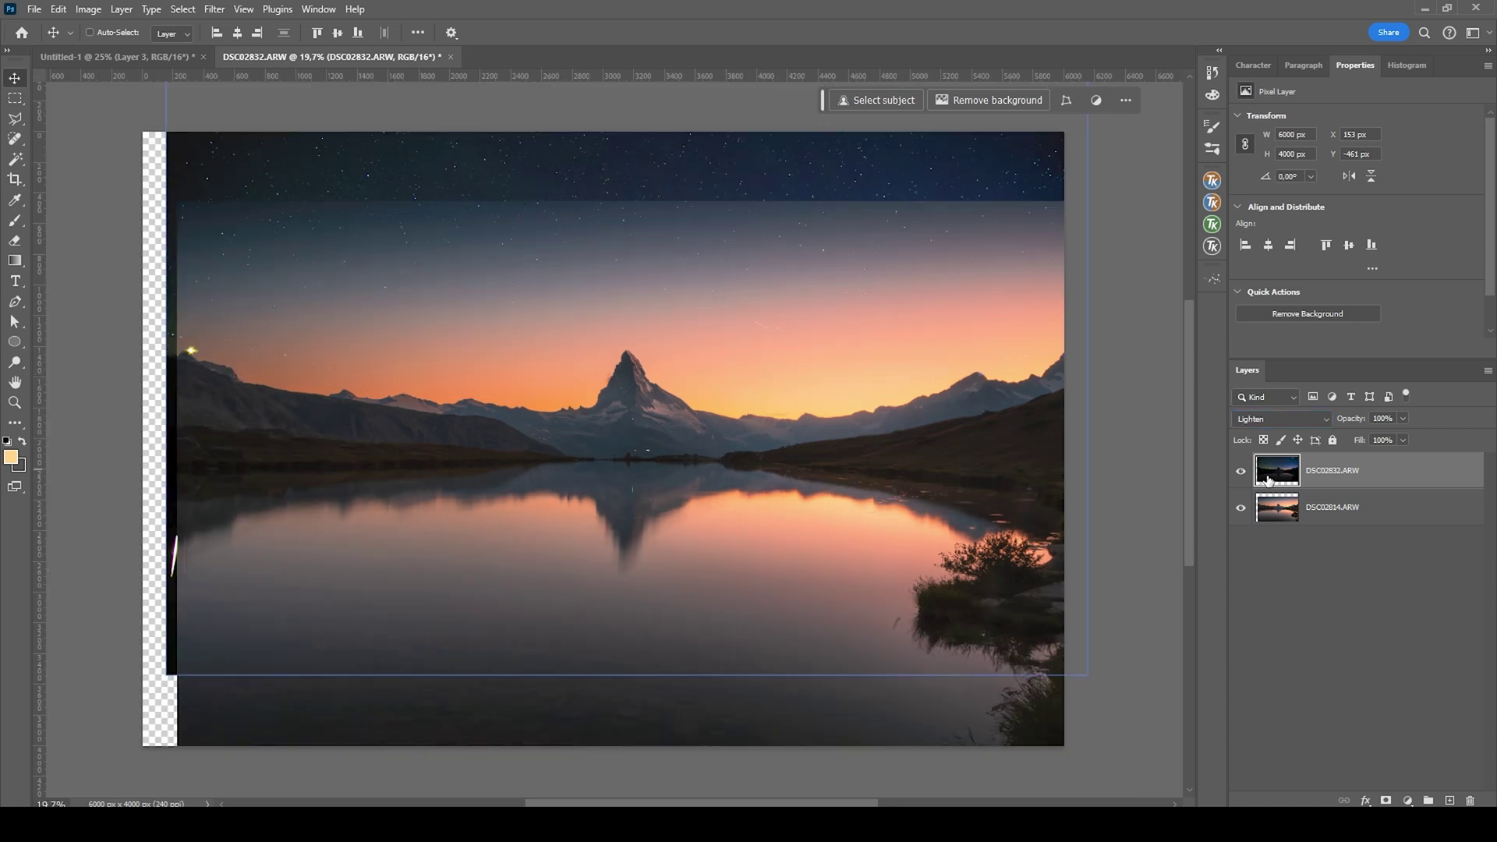
key("c")
left_click_drag(134, 146, 158, 189)
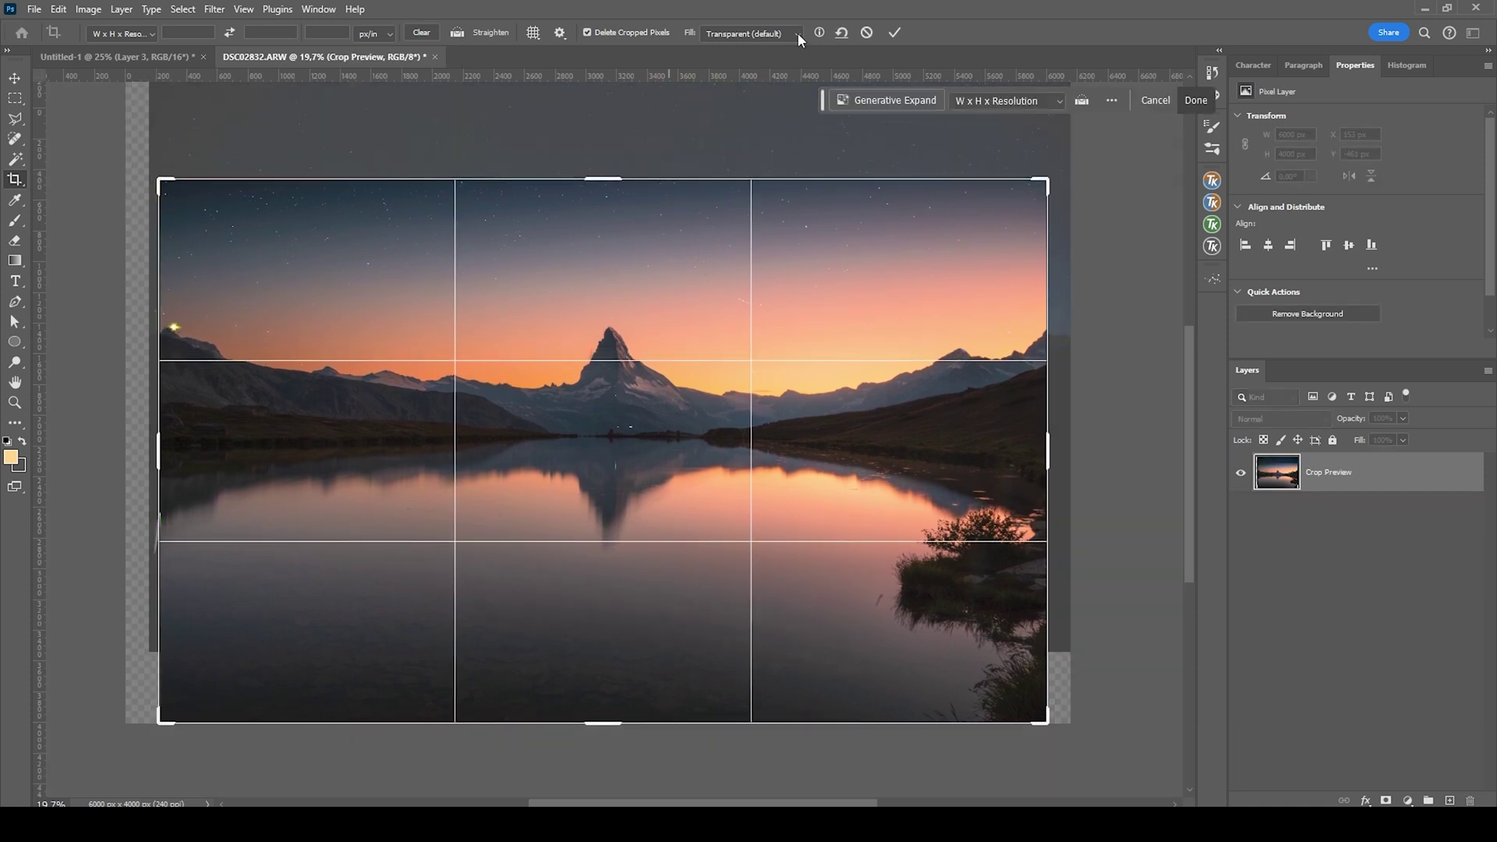
left_click(894, 31)
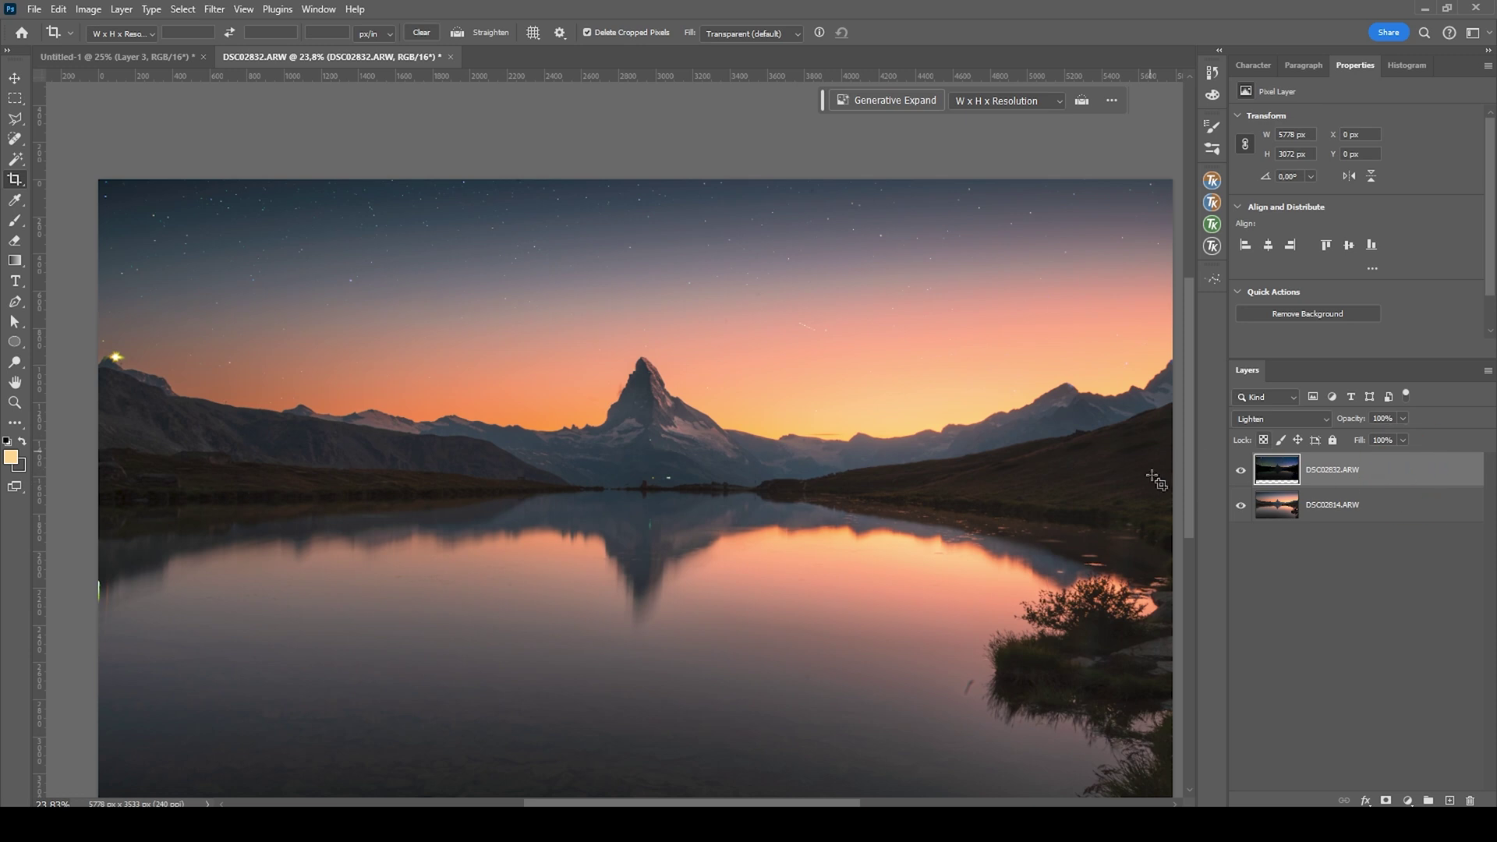
Add a layer mask to the starry layer and paint out the bright light on the far-left peak with a black brush at 100% opacity
left_click(1385, 801)
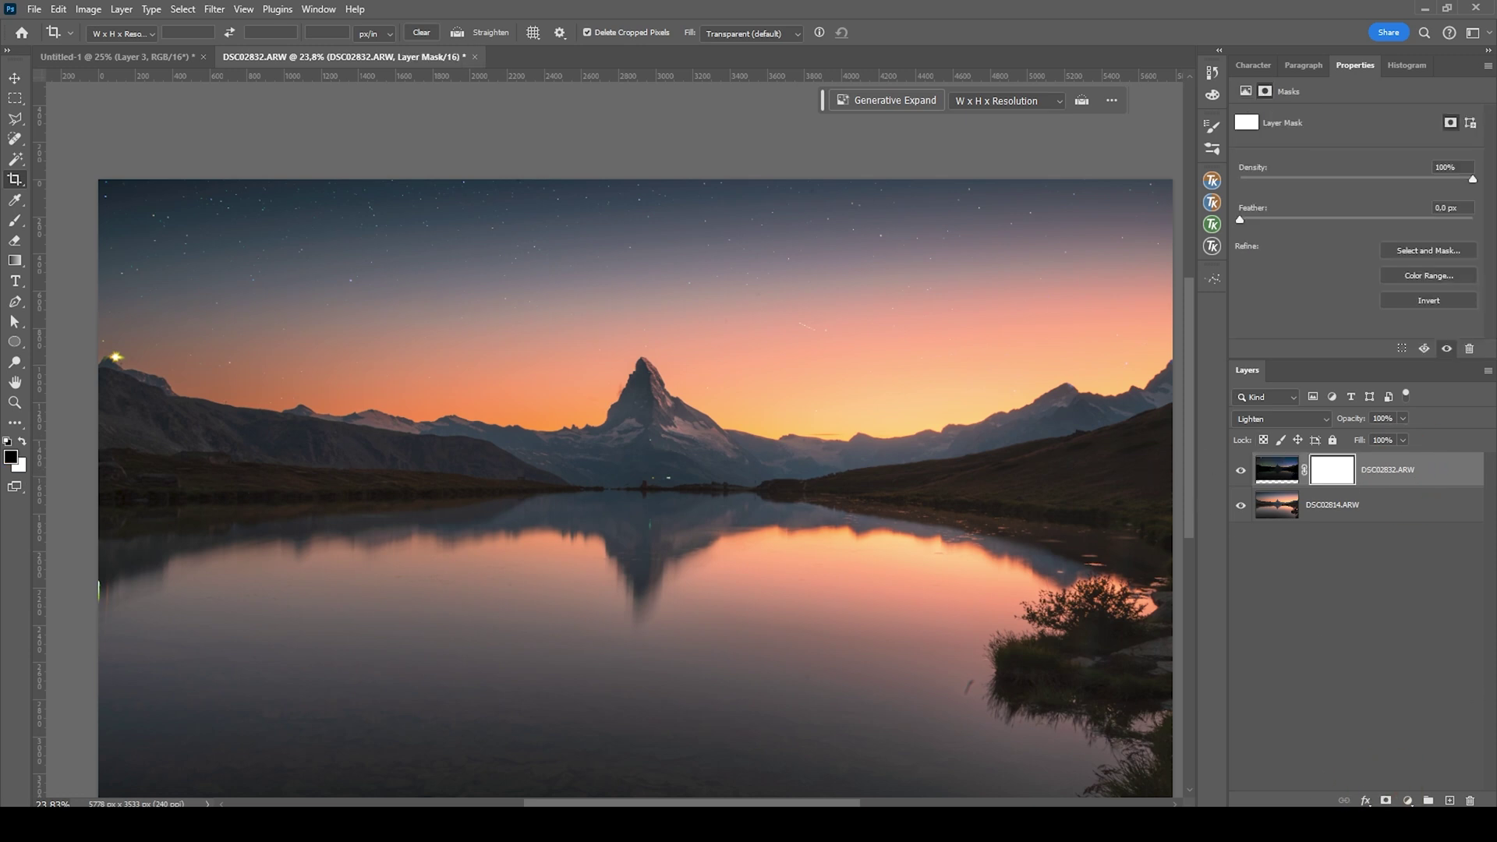
key("b")
right_click(121, 357, "alt")
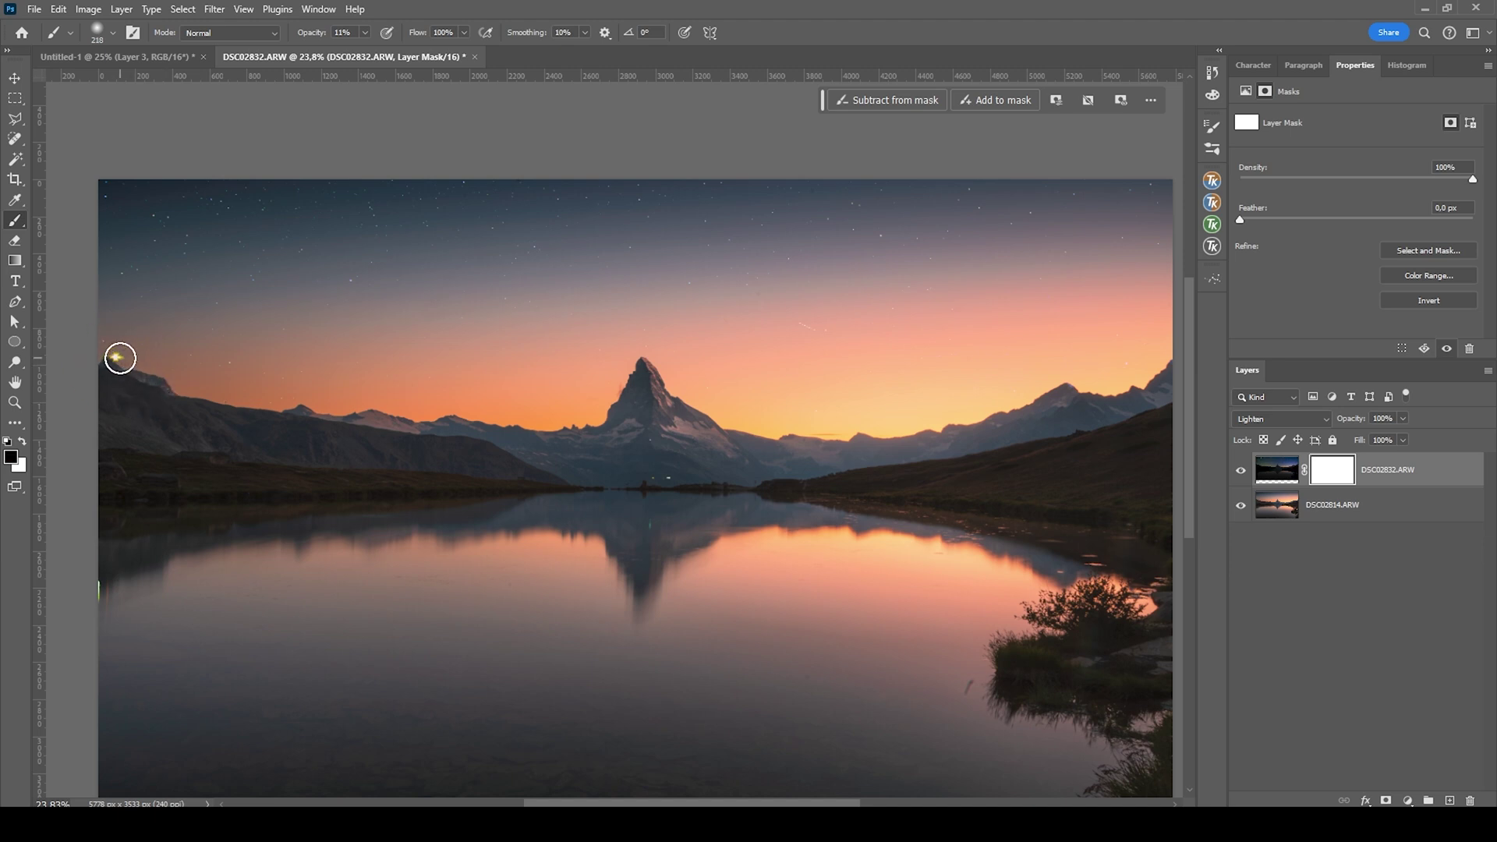
left_click_drag(364, 32, 432, 48)
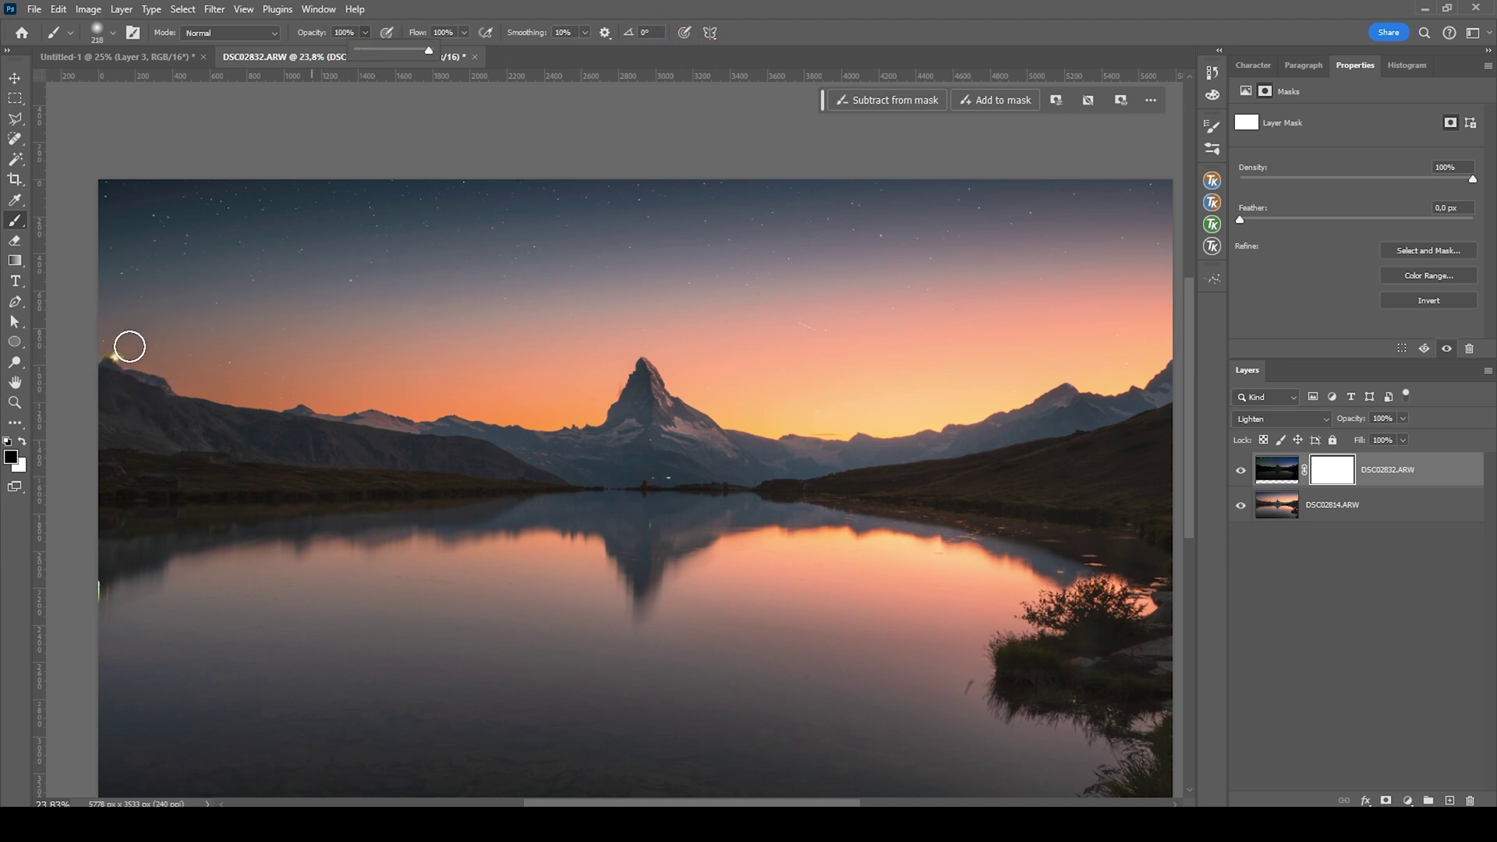
left_click(114, 368)
Paint black on the starry layer's mask over the light reflection below the Matterhorn and the dotted aircraft trails in the sky
scroll(708, 456, "up", 4)
right_click(594, 615, "alt")
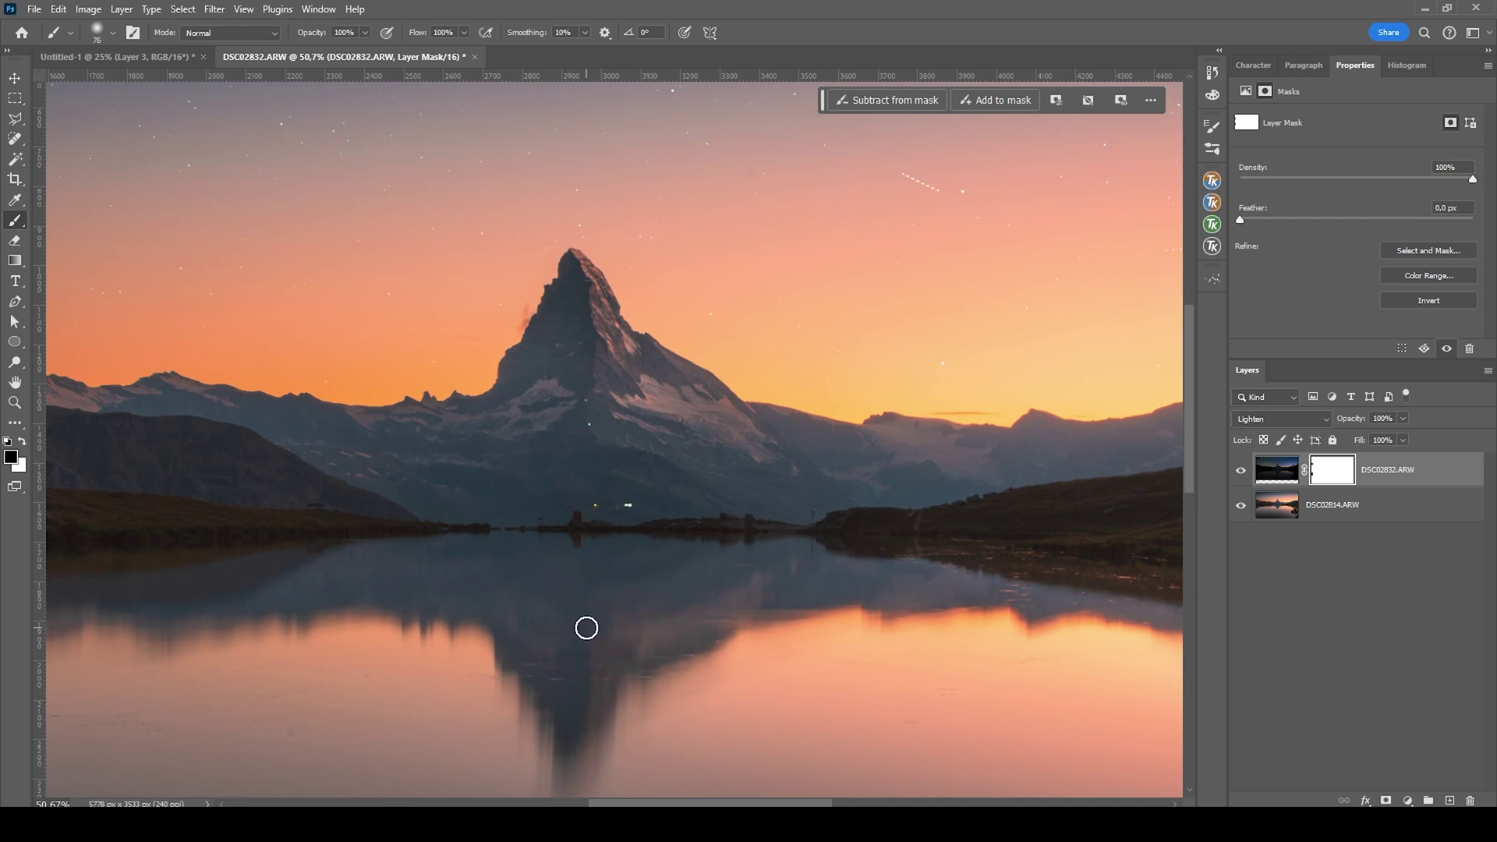
left_click(593, 539)
scroll(593, 540, "down", 3)
scroll(889, 377, "up", 5)
right_click(591, 424, "alt")
left_click_drag(533, 412, 577, 441)
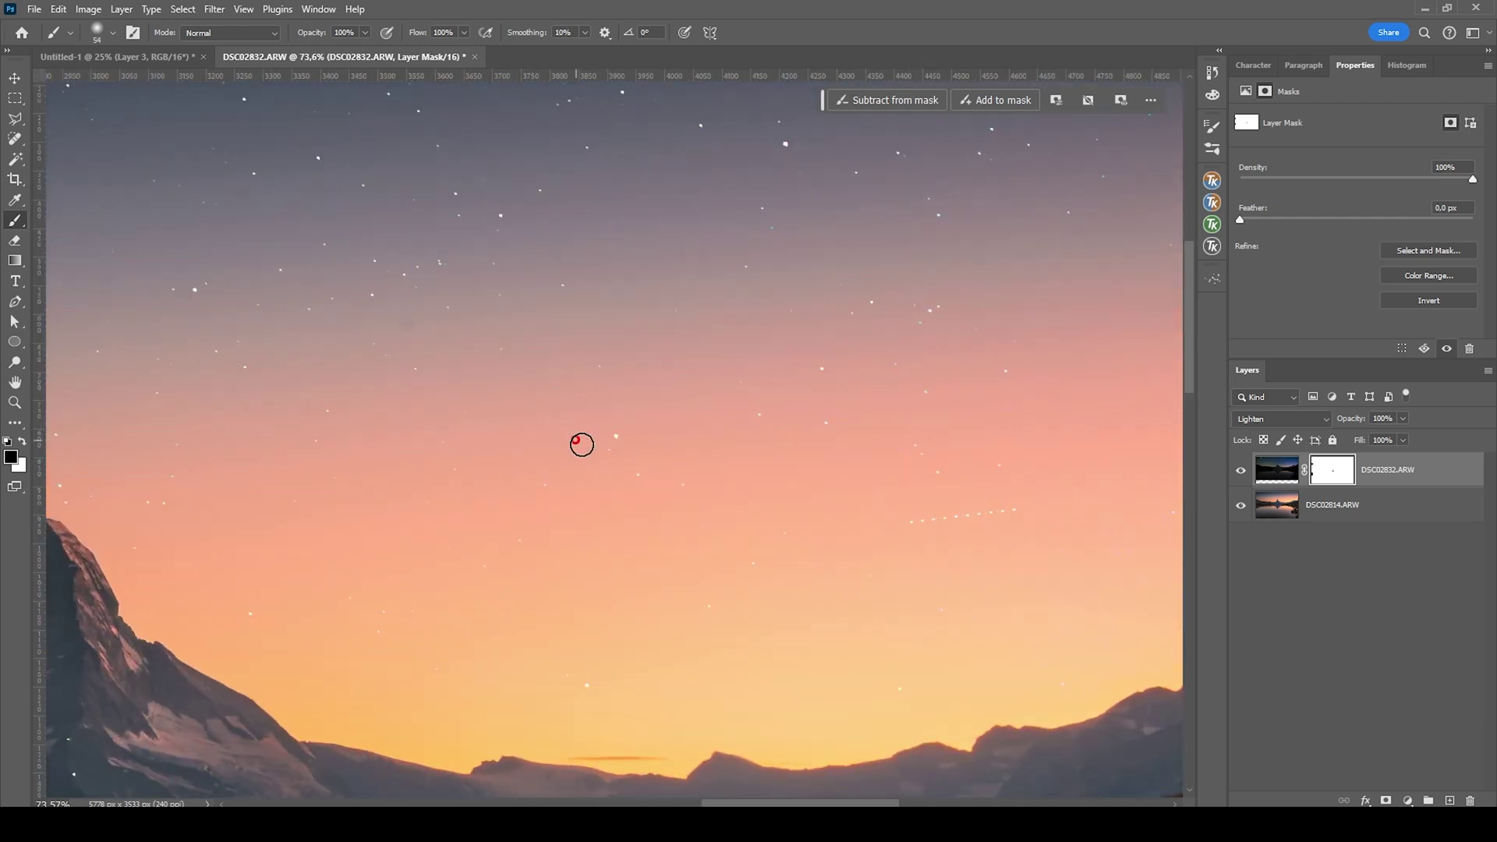
left_click_drag(909, 525, 1018, 507)
Stamp all visible layers into a new merged layer above the starry layer
scroll(936, 513, "down", 5)
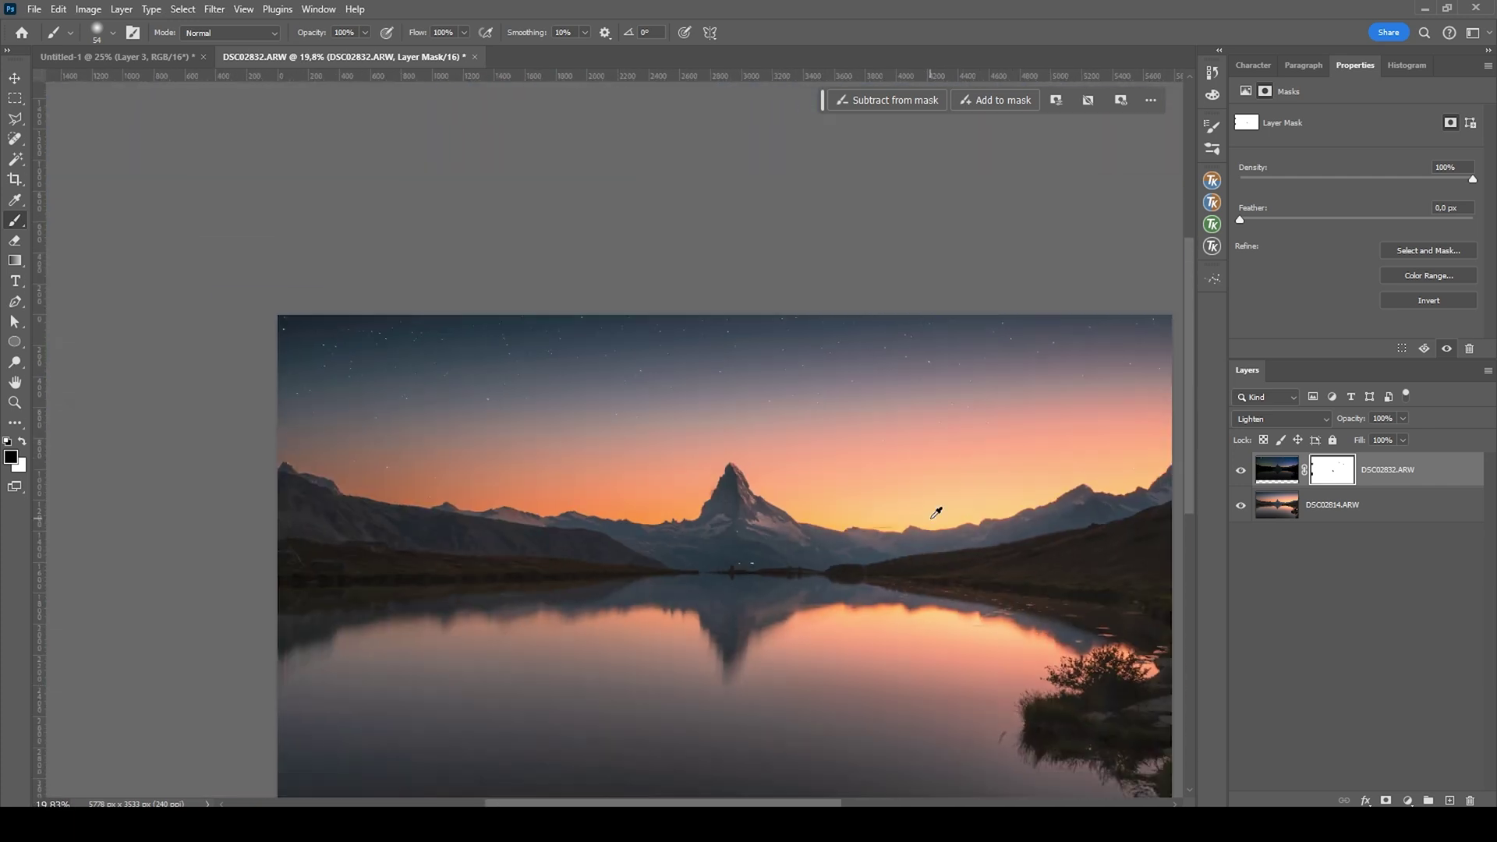
scroll(931, 555, "down", 2)
scroll(931, 555, "right", 2)
scroll(850, 518, "down", 1)
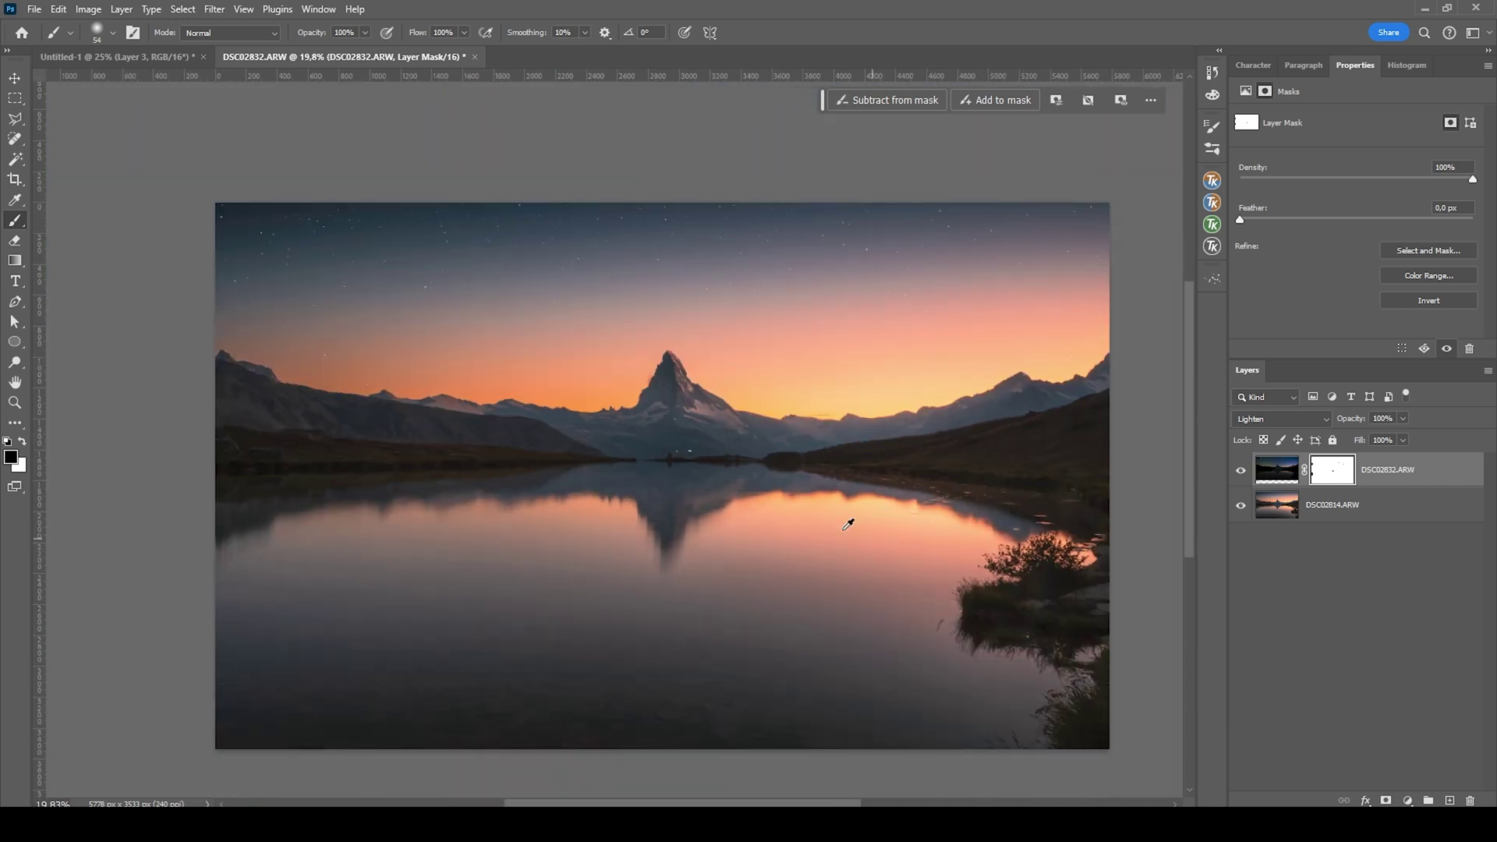
scroll(893, 549, "up", 1)
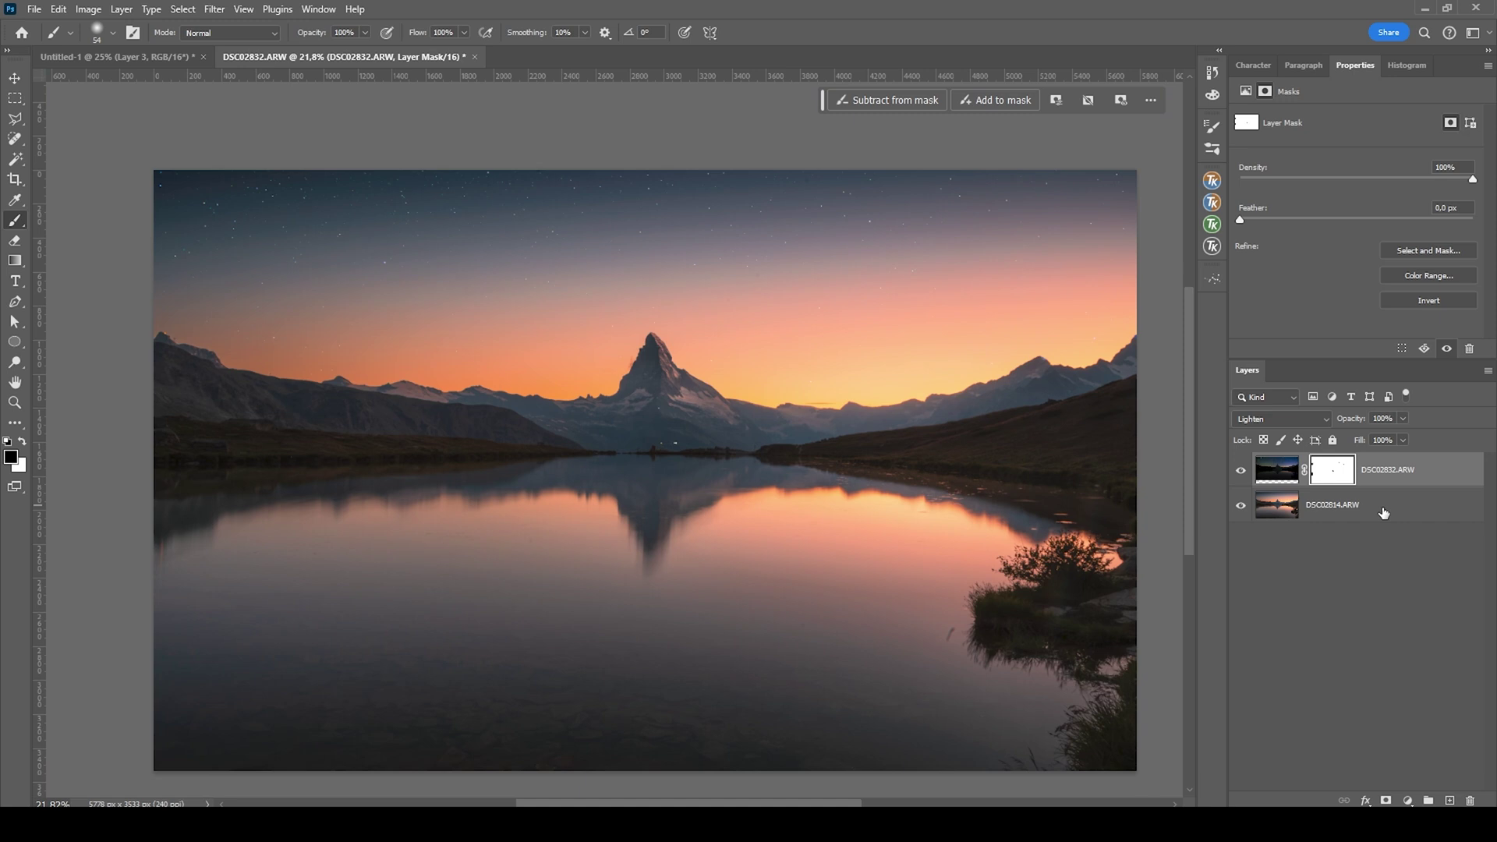
key("ctrl+shift+alt+e")
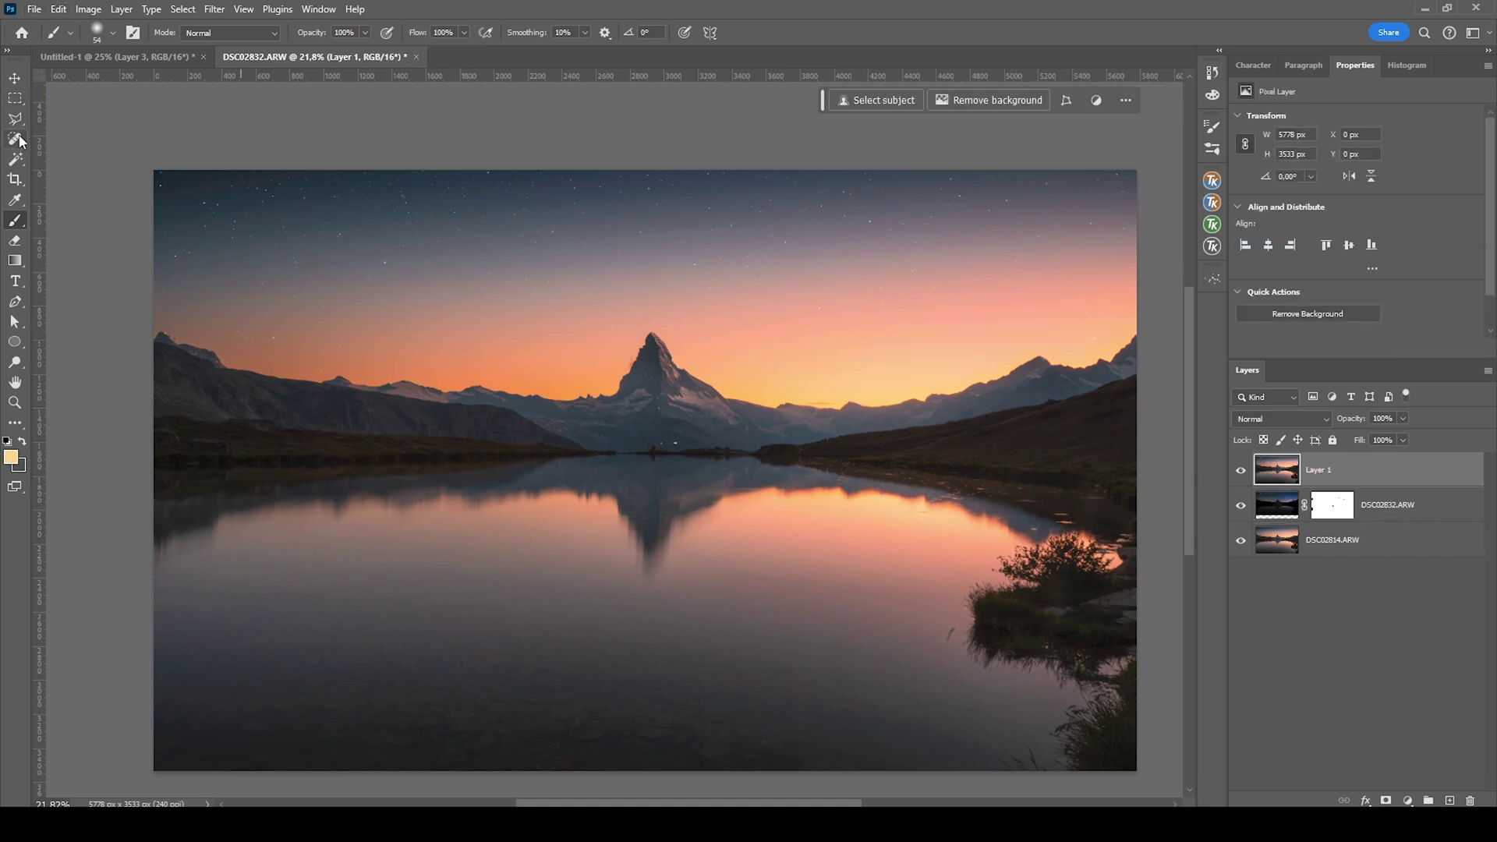
Clone clean orange sky over the dark smudge beside the Matterhorn's left ridge with the Clone Stamp tool on the merged layer
scroll(632, 363, "up", 10)
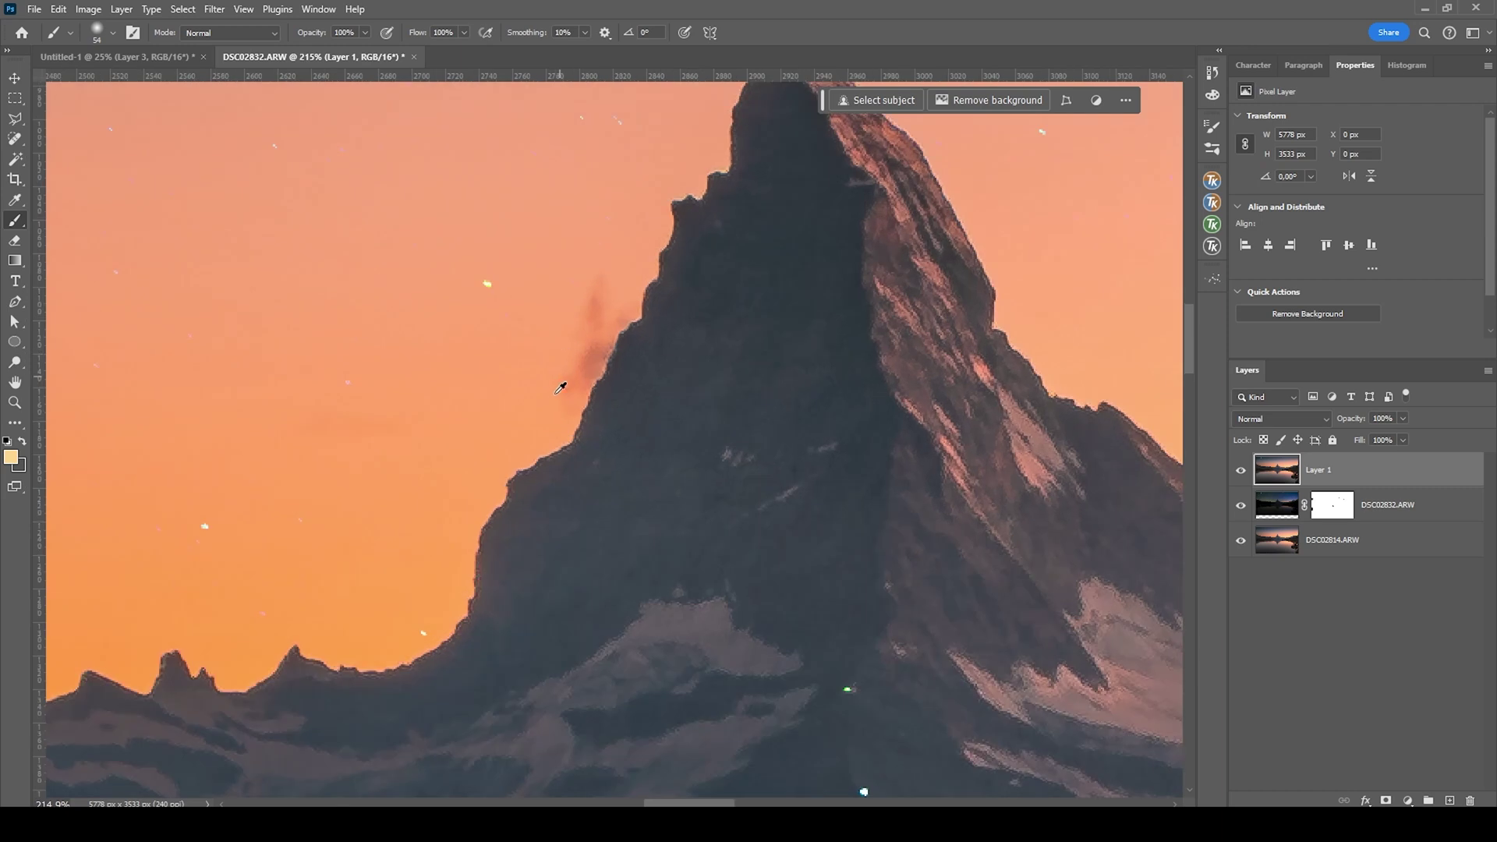
scroll(567, 341, "up", 2)
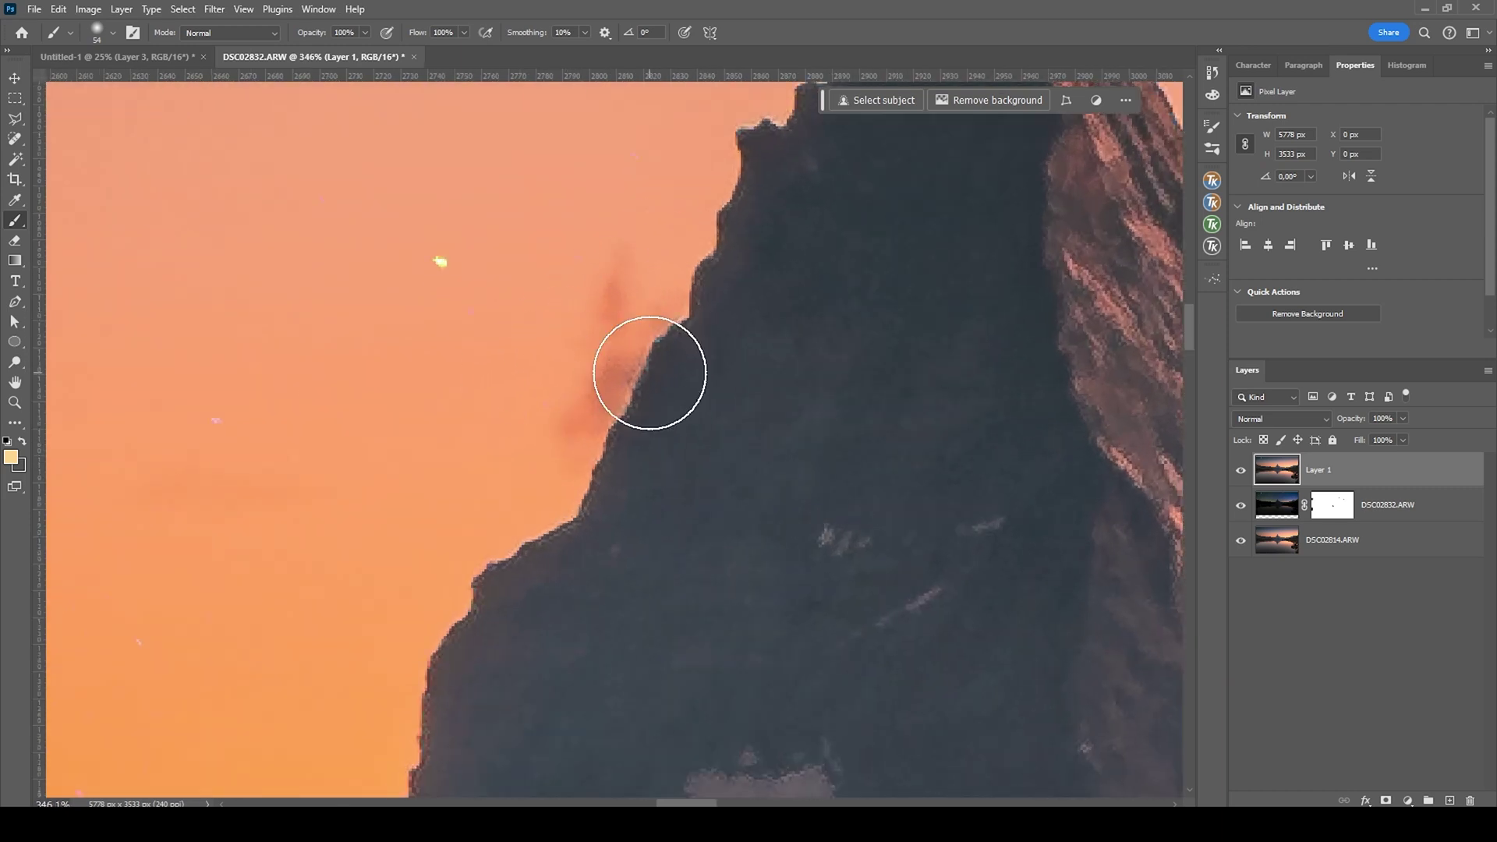
right_click(17, 145)
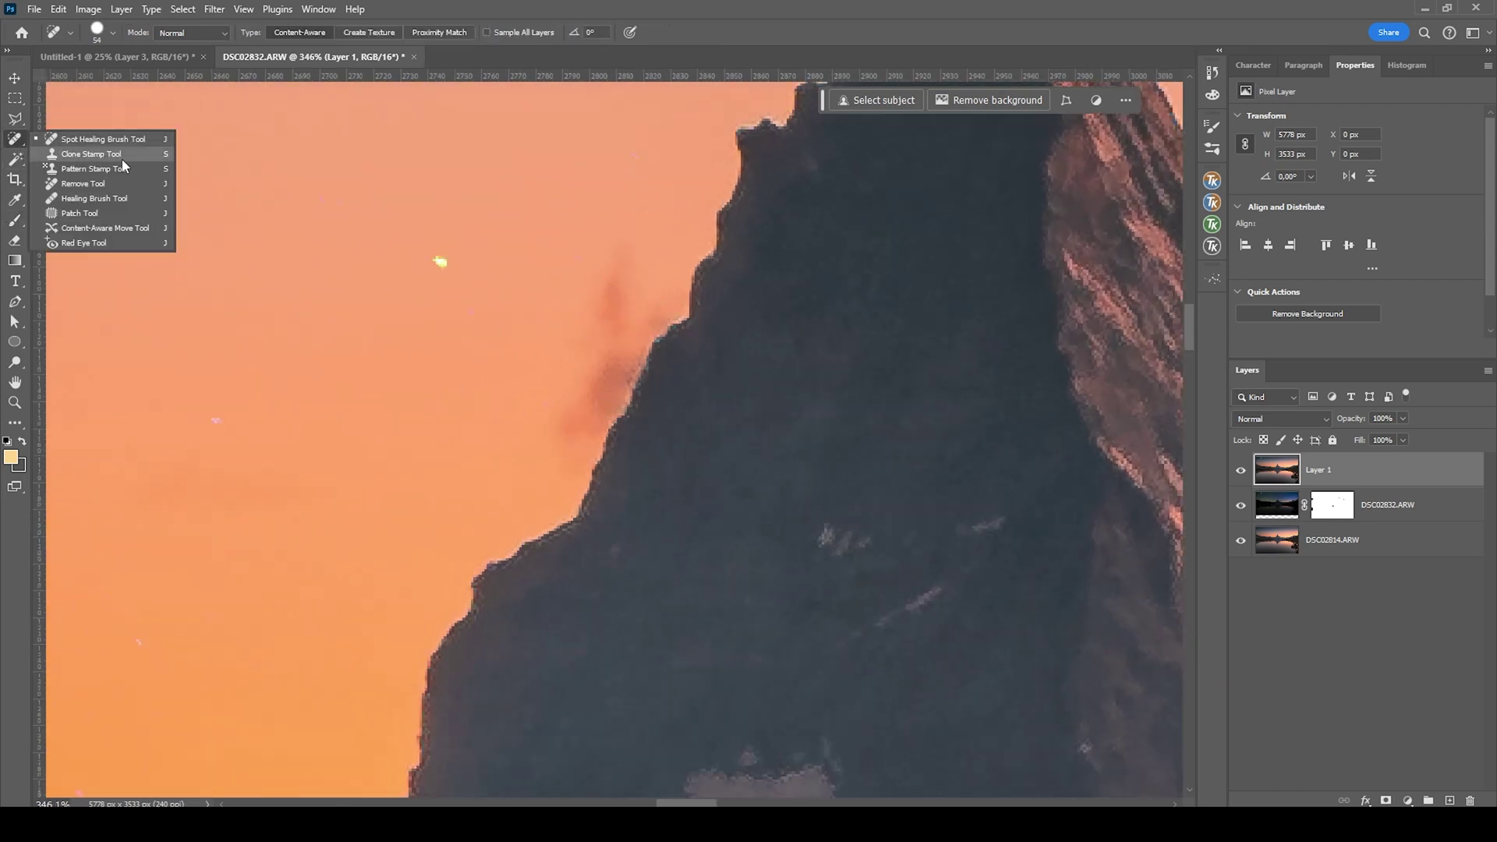
left_click(121, 155)
right_click(572, 360, "alt")
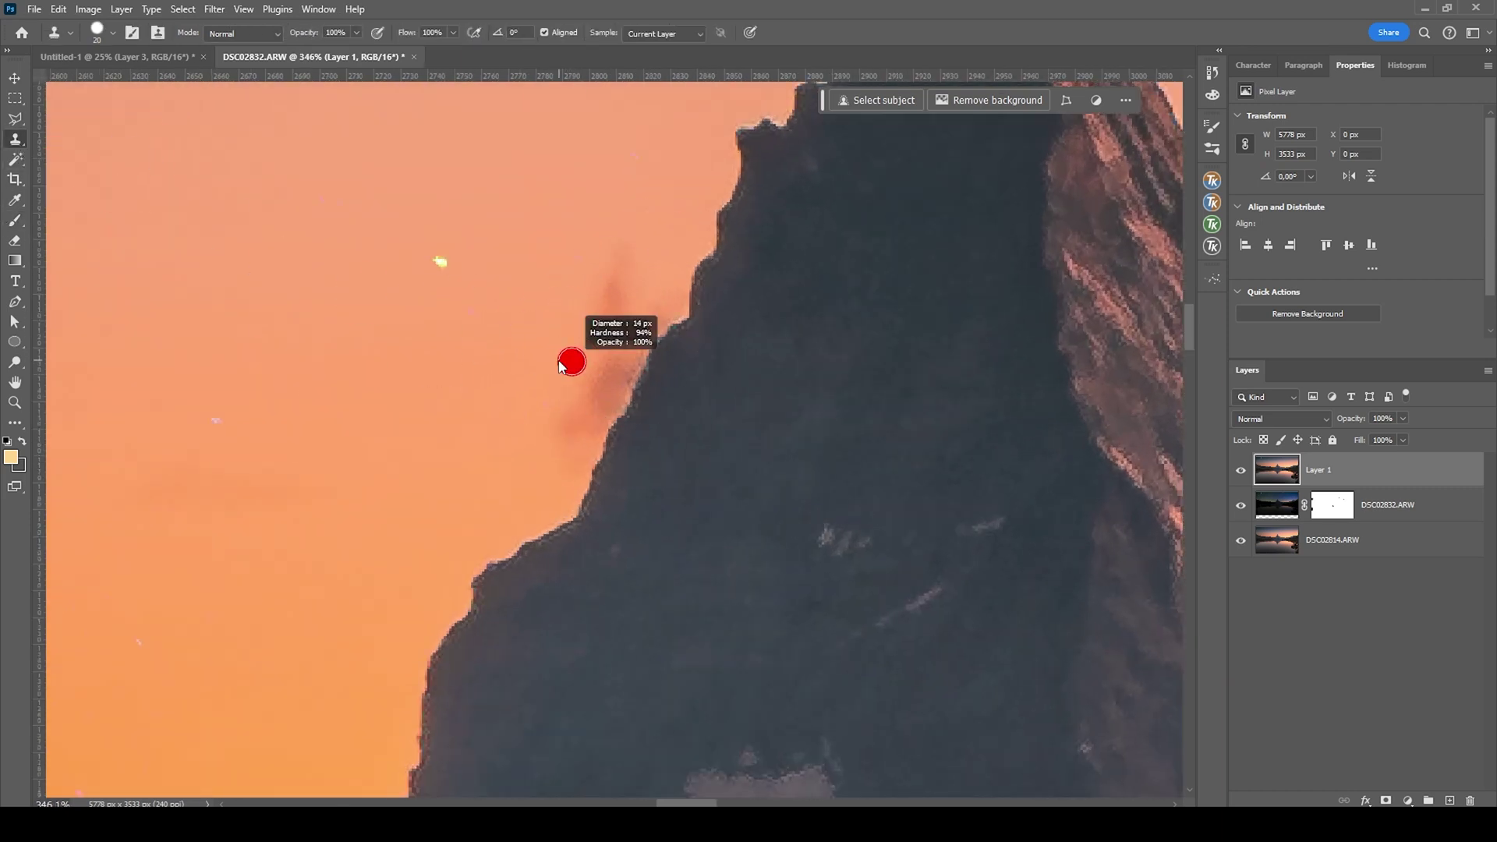
left_click(553, 280, "alt")
left_click(609, 301)
right_click(608, 301, "alt")
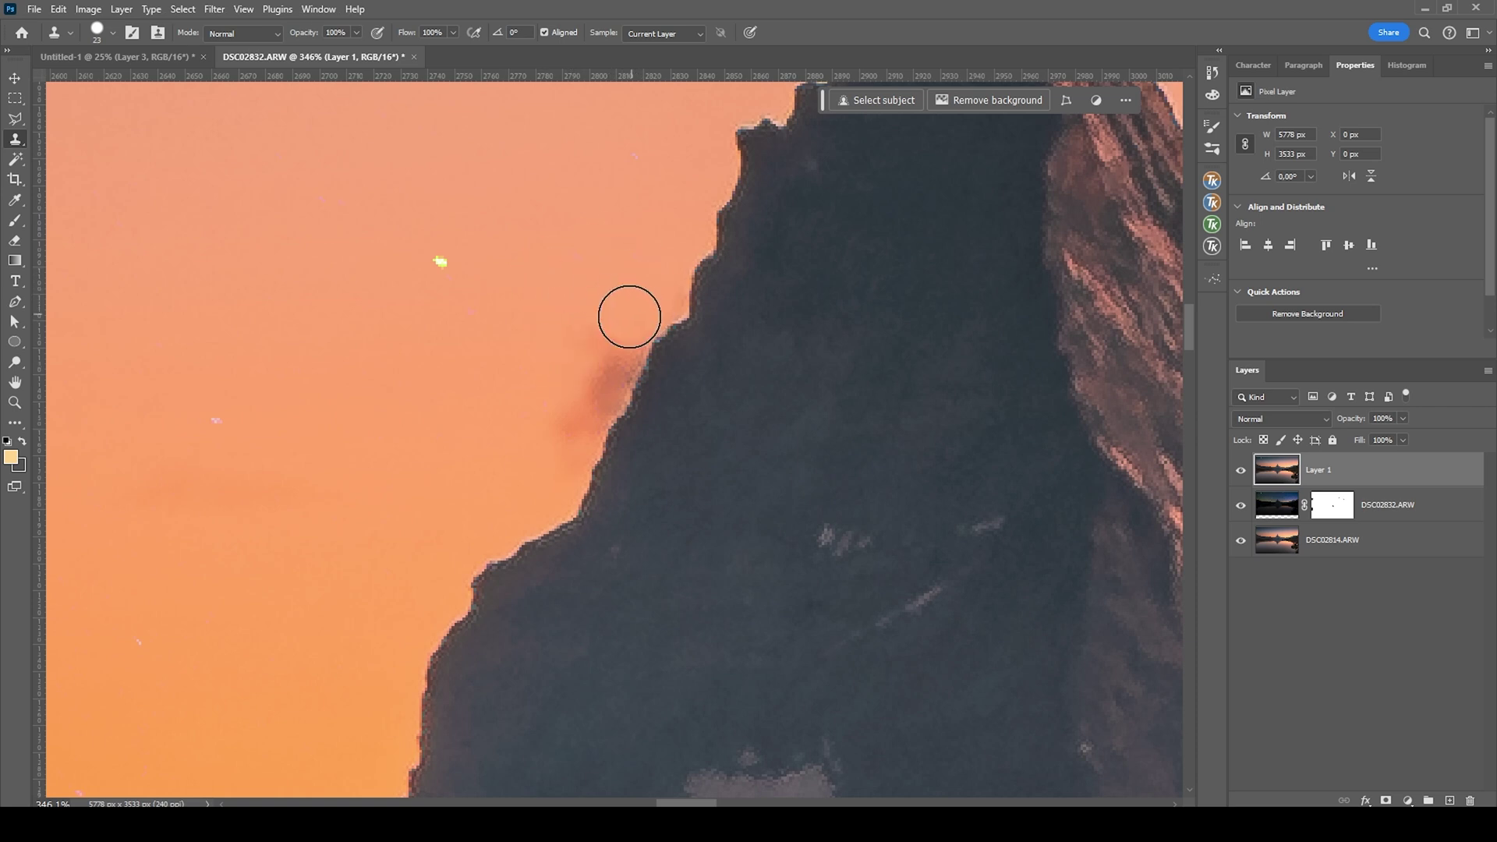
mouse_move(621, 332)
left_mouse_down()
mouse_move(600, 386)
mouse_move(437, 367)
mouse_move(203, 312)
mouse_move(2, 234)
left_mouse_up()
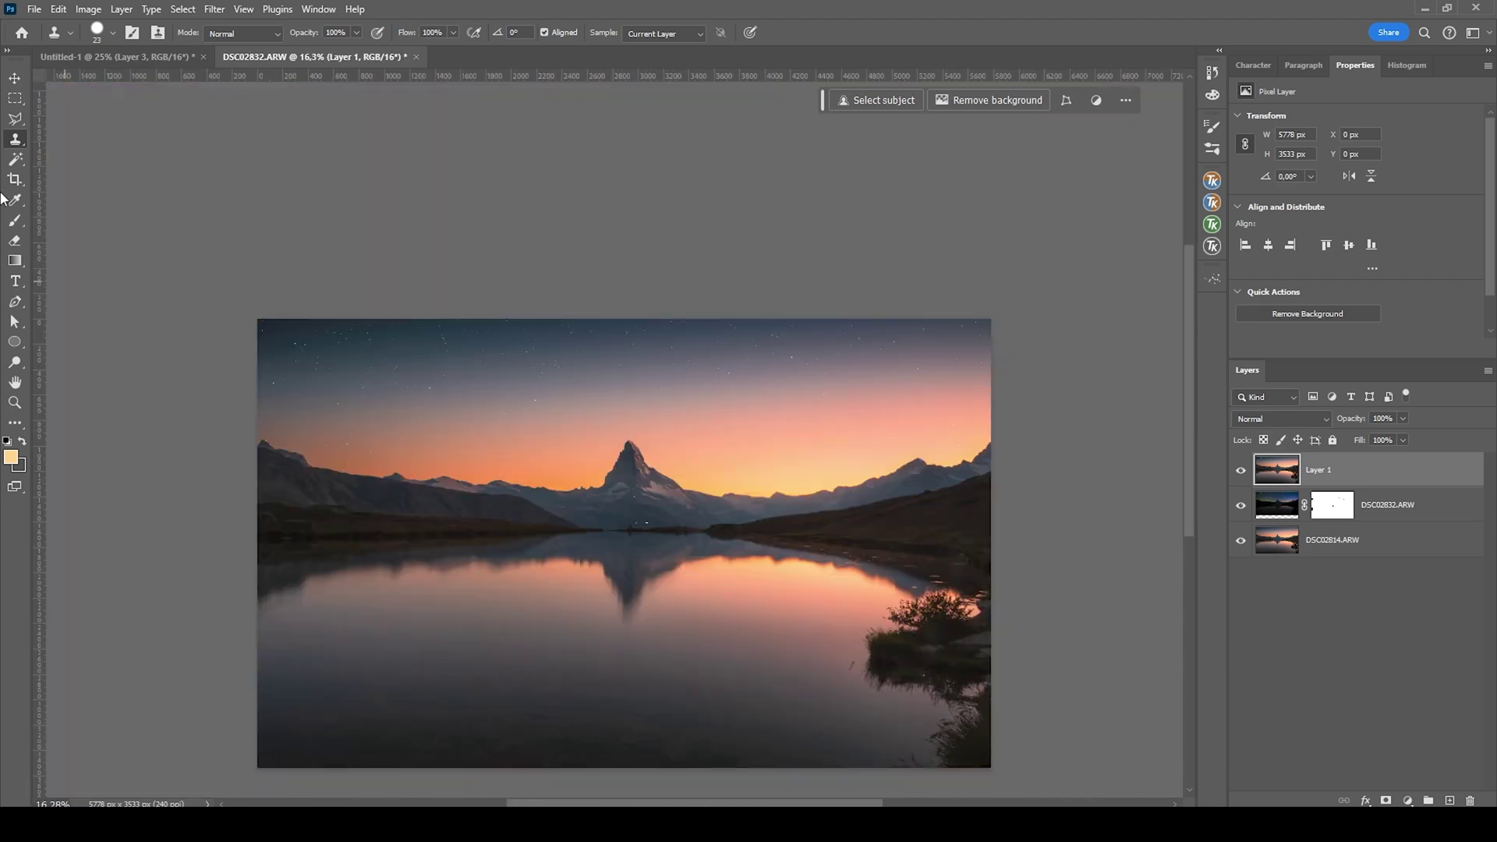
Remove the small dark streak on the lake surface left of the grassy bank with the Spot Healing Brush
right_click(17, 141)
left_click(101, 144)
scroll(868, 701, "up", 5)
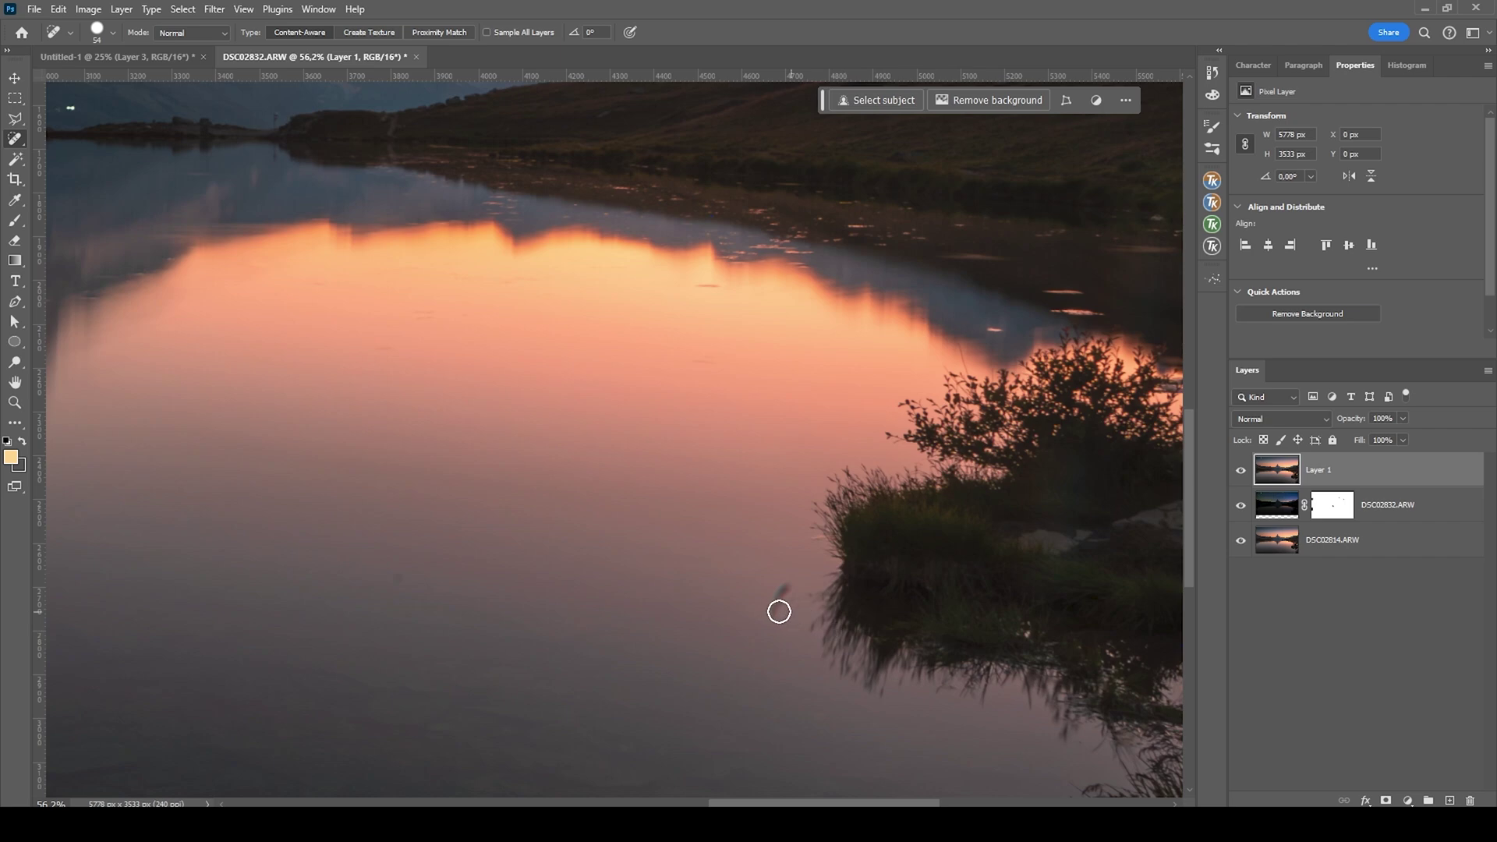
left_click_drag(778, 611, 783, 583)
scroll(832, 712, "down", 3)
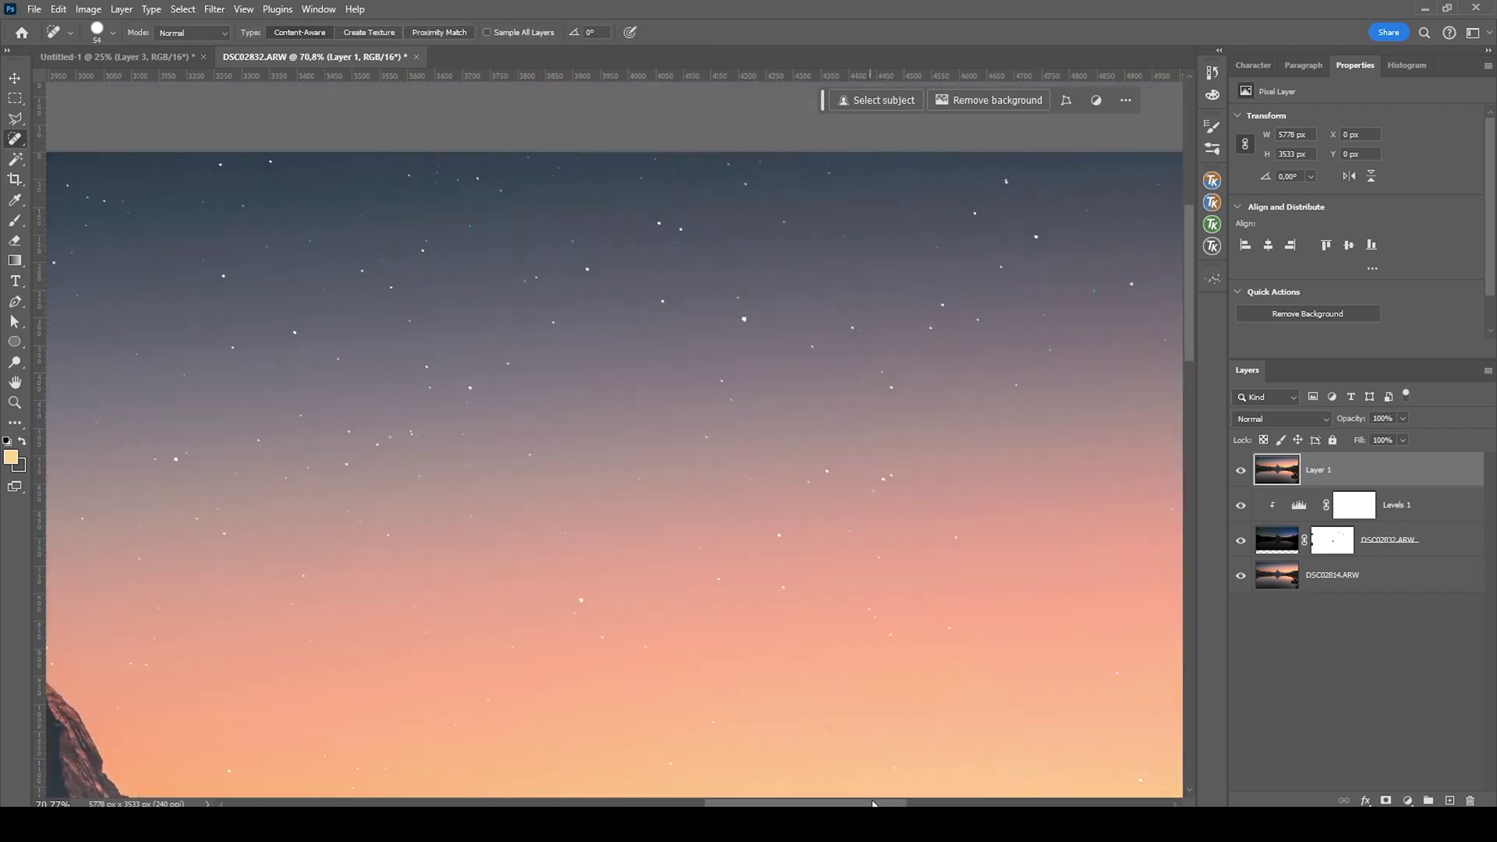
Add a new empty layer above the merged layer and set its blend mode to Hard Light
scroll(543, 547, "down", 5)
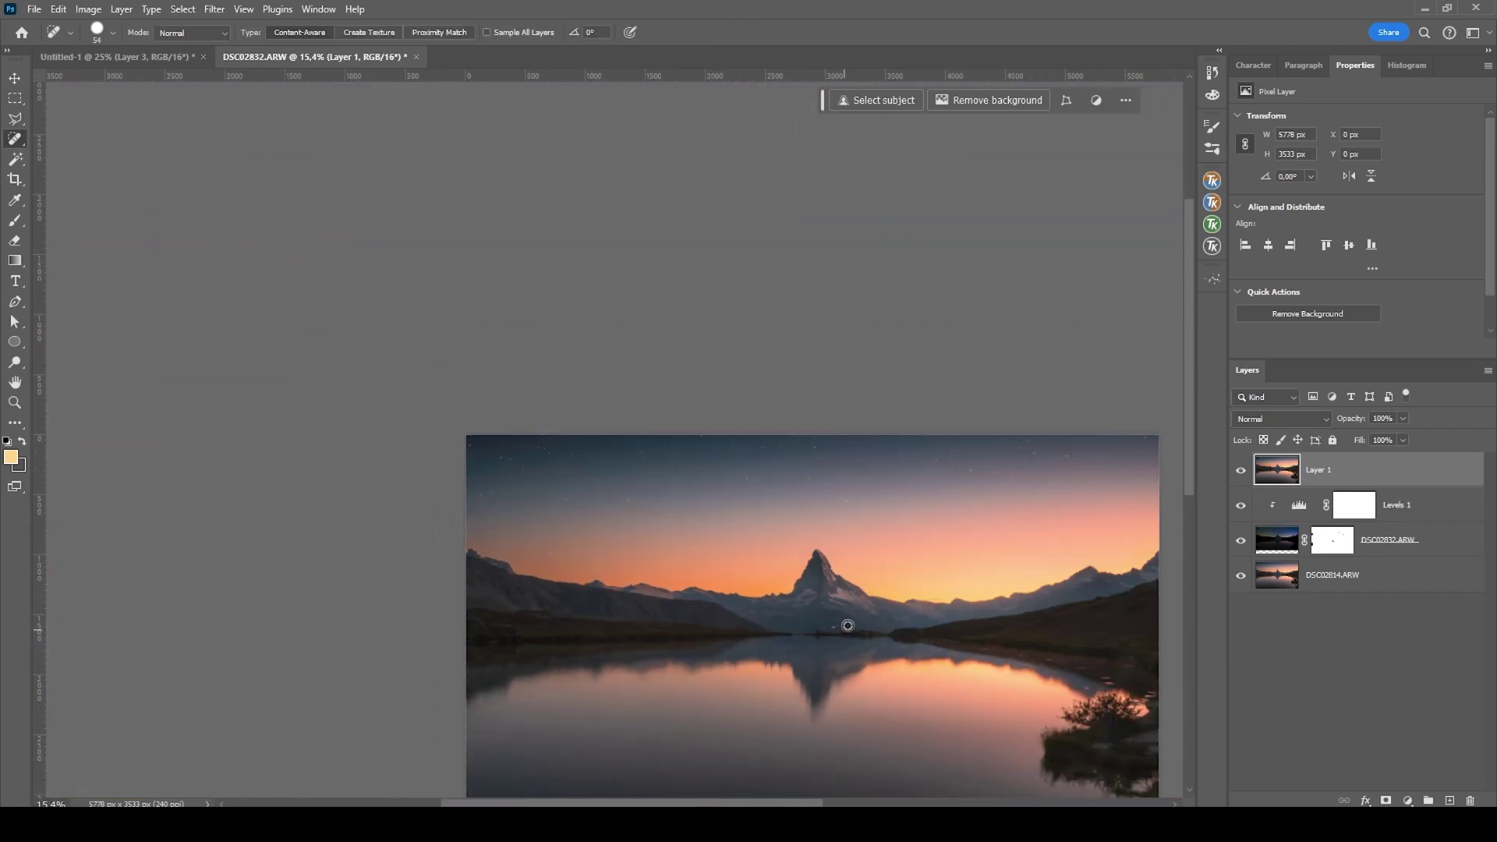
scroll(945, 628, "up", 3)
scroll(918, 518, "up", 1)
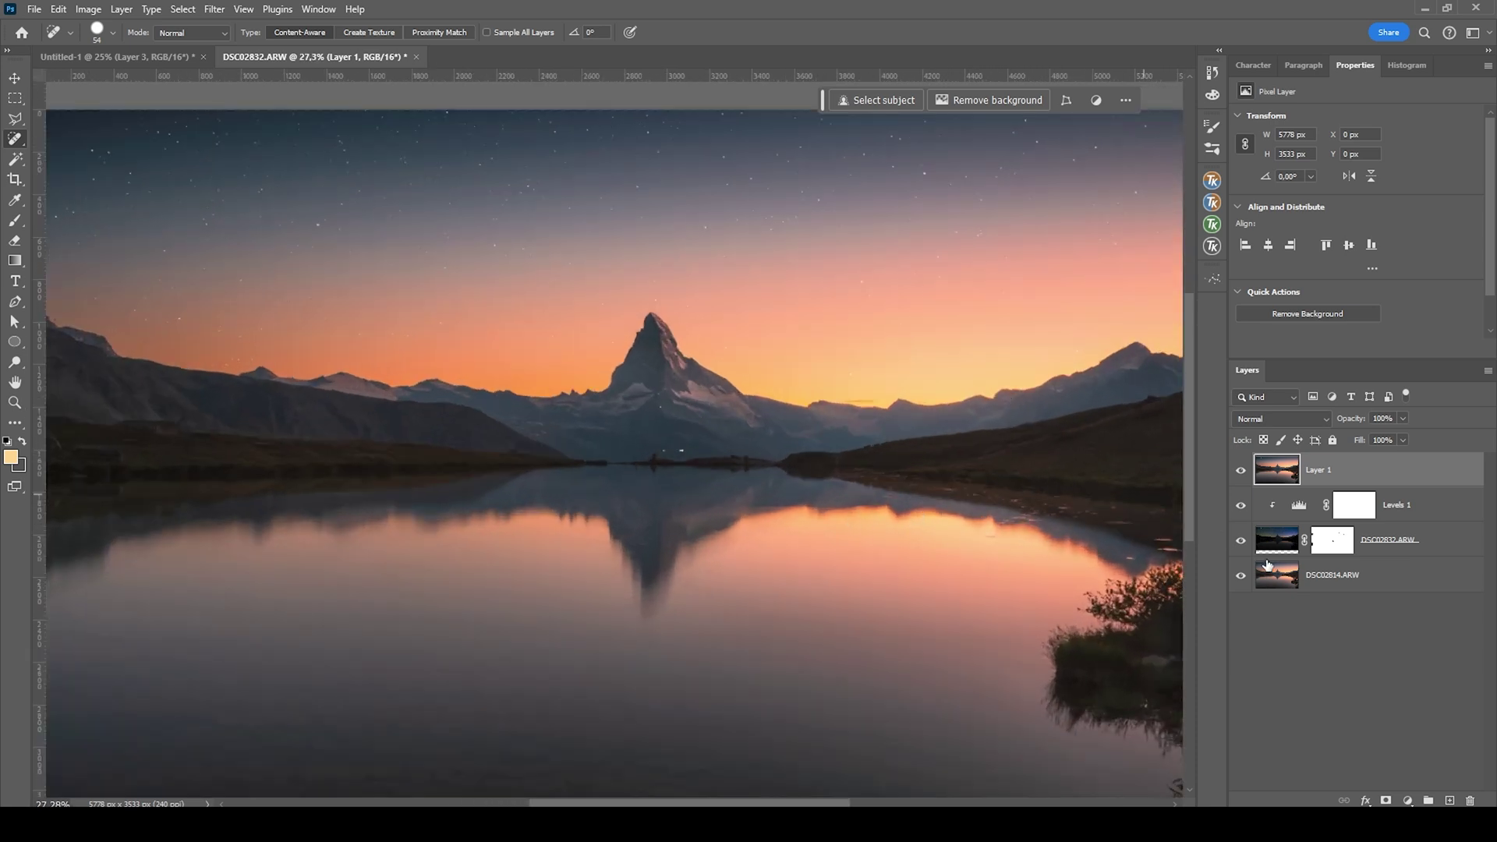
left_click(1449, 801)
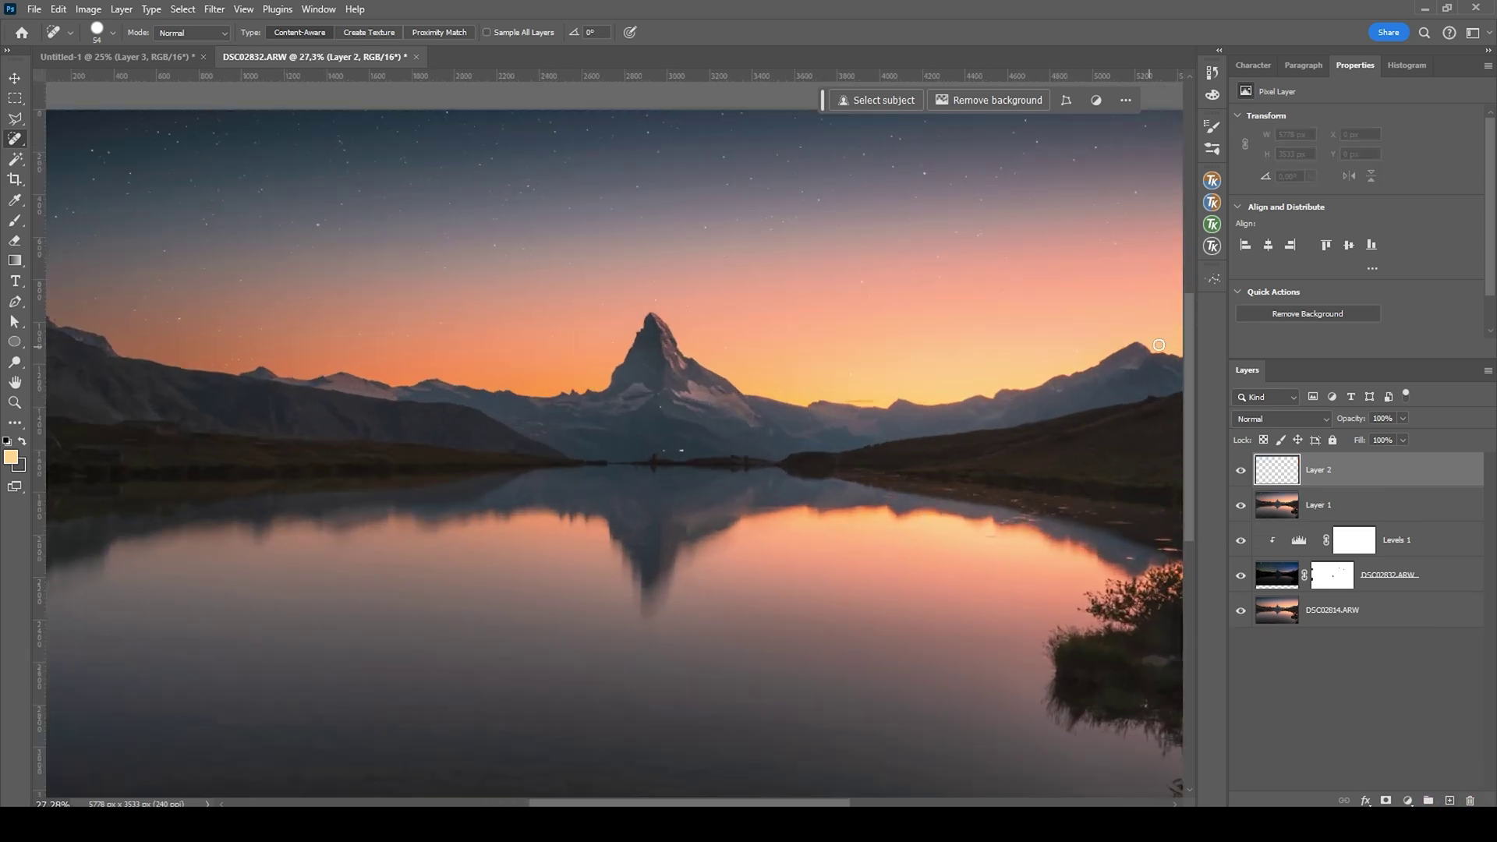
left_click(1307, 420)
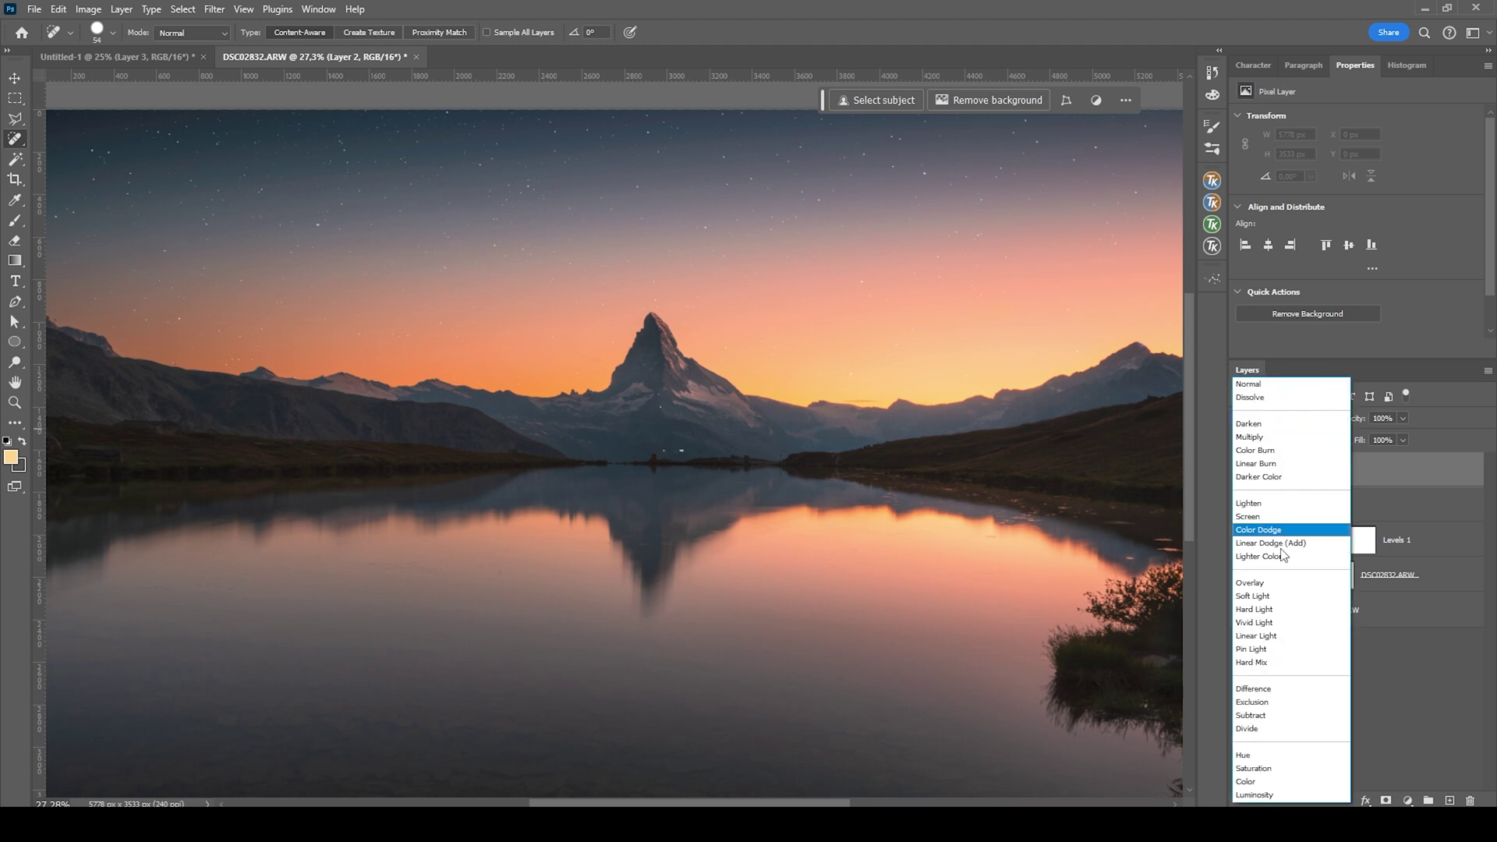
left_click(1287, 611)
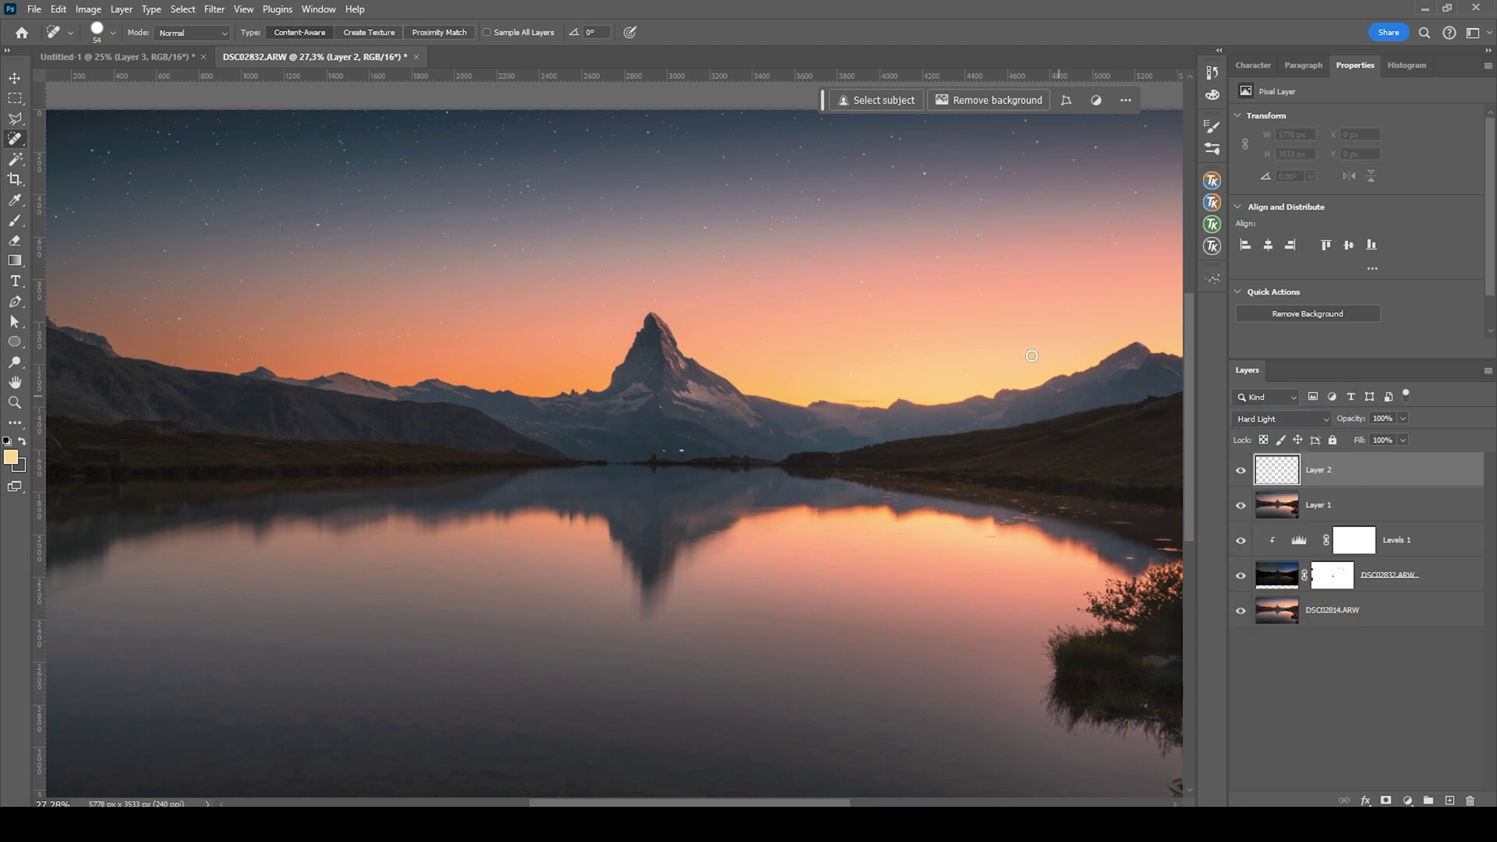
Sample the yellow sky glow above the ridge right of the Matterhorn as brush colour and set the brush opacity to 10%
key("b")
scroll(985, 377, "up", 2)
scroll(926, 402, "up", 3)
right_click(842, 421, "alt")
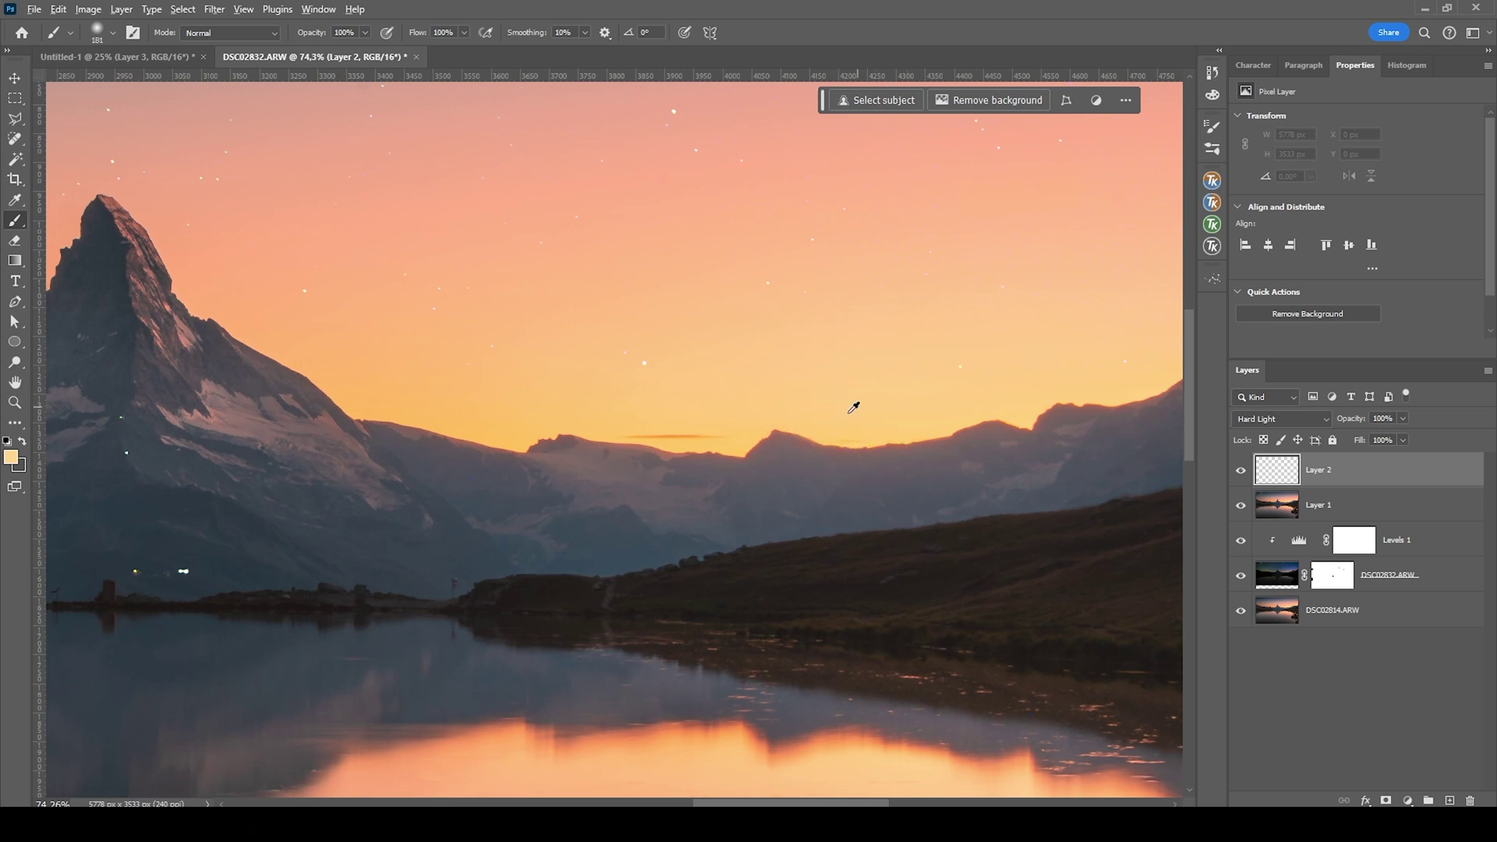
left_click(854, 413, "alt")
left_click(364, 34)
left_click_drag(304, 52, 301, 49)
Paint the sampled yellow glow along the low ridge right of the Matterhorn, using a brush of about 144 px
scroll(725, 451, "up", 3)
right_click(725, 451, "alt")
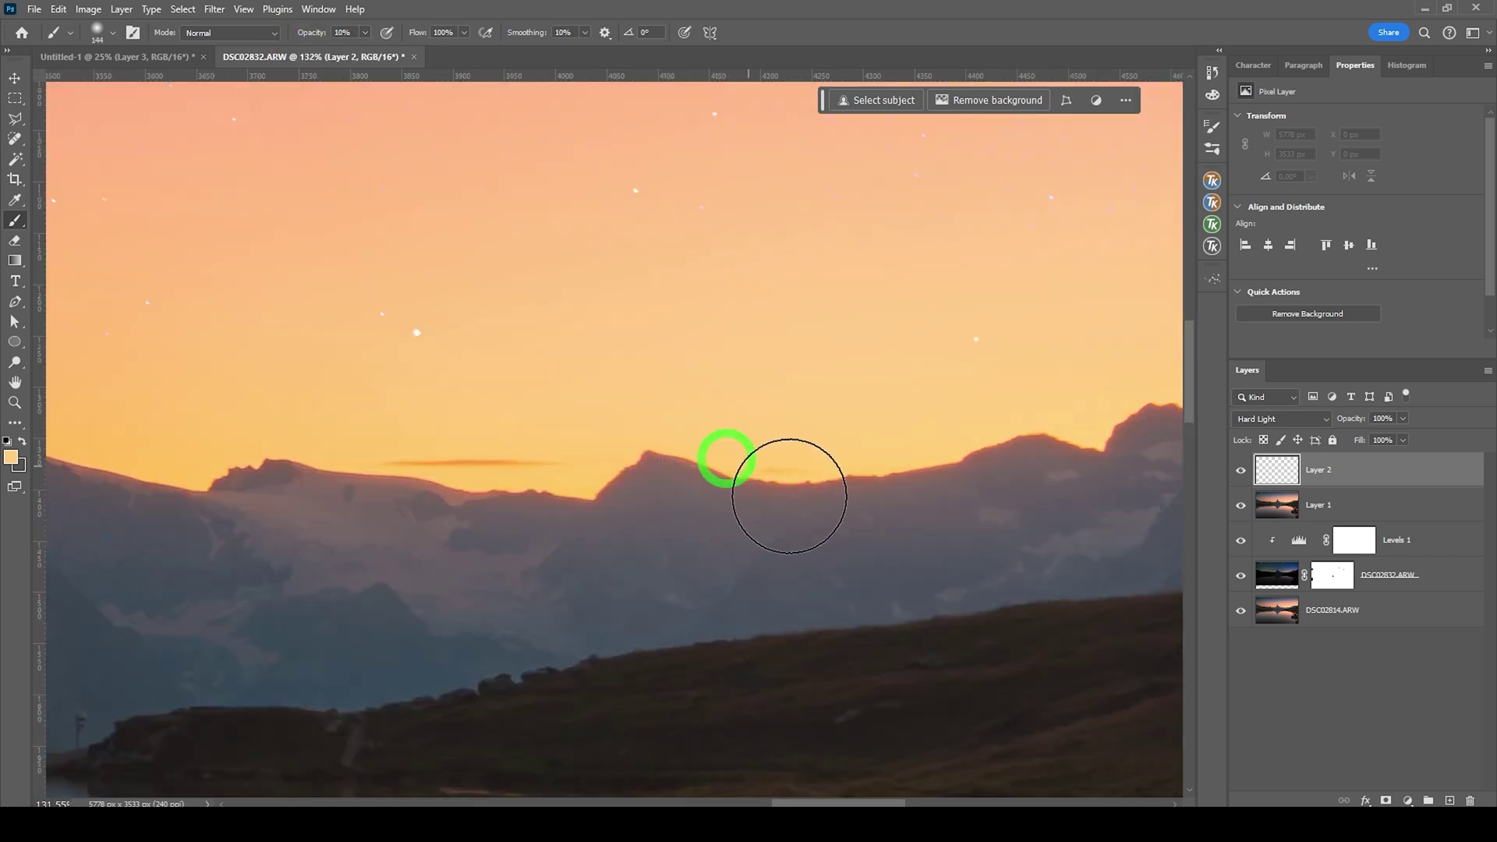
scroll(775, 478, "down", 4)
mouse_move(775, 477)
left_mouse_down()
mouse_move(762, 484)
mouse_move(921, 475)
left_mouse_up()
mouse_move(702, 488)
left_mouse_down()
mouse_move(531, 488)
mouse_move(545, 481)
left_mouse_up()
Enlarge the brush to about 232 px and extend the yellow glow over the peaks at the far right of the horizon
key("bracketright")
key("bracketright")
key("bracketright")
scroll(1029, 441, "down", 3)
left_click_drag(1029, 441, 1106, 387)
scroll(1106, 388, "down", 3)
scroll(773, 546, "left", 2)
scroll(770, 581, "down", 2)
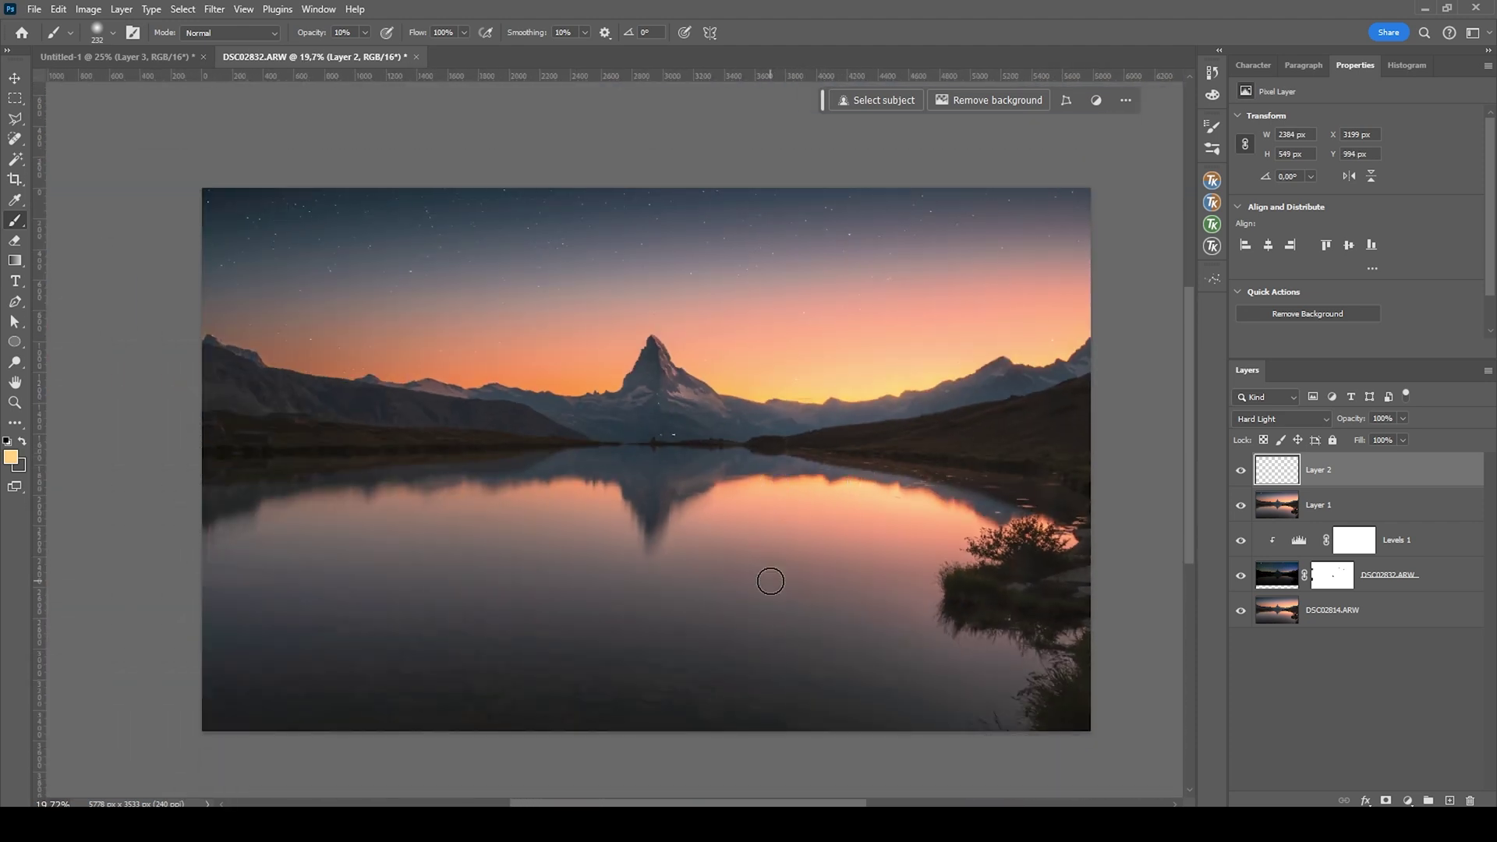